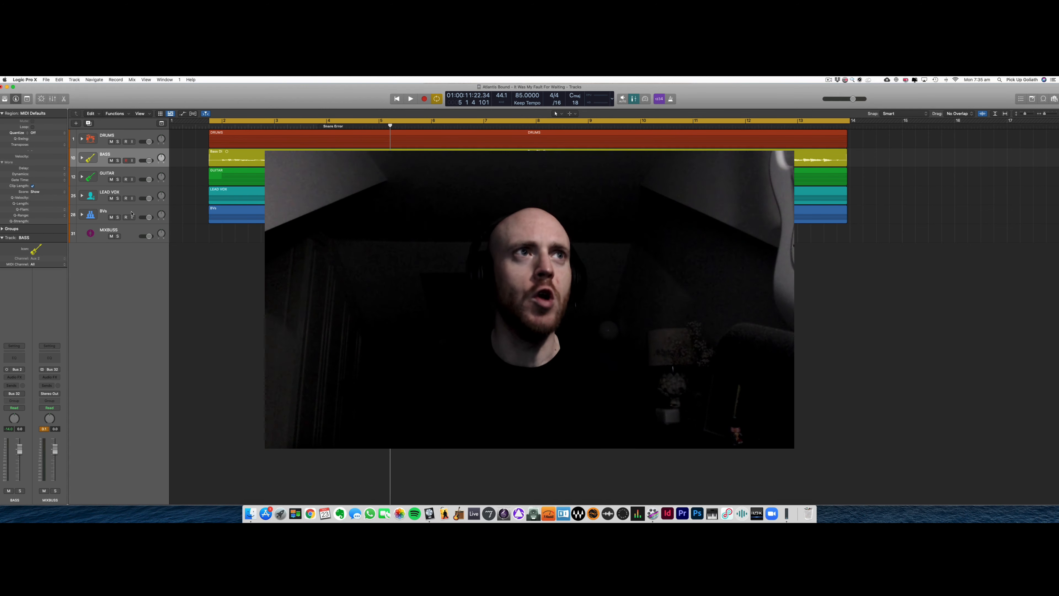
- Expand the LEAD VOX track stack and solo the Lead Vox track inside it
click(82, 196)
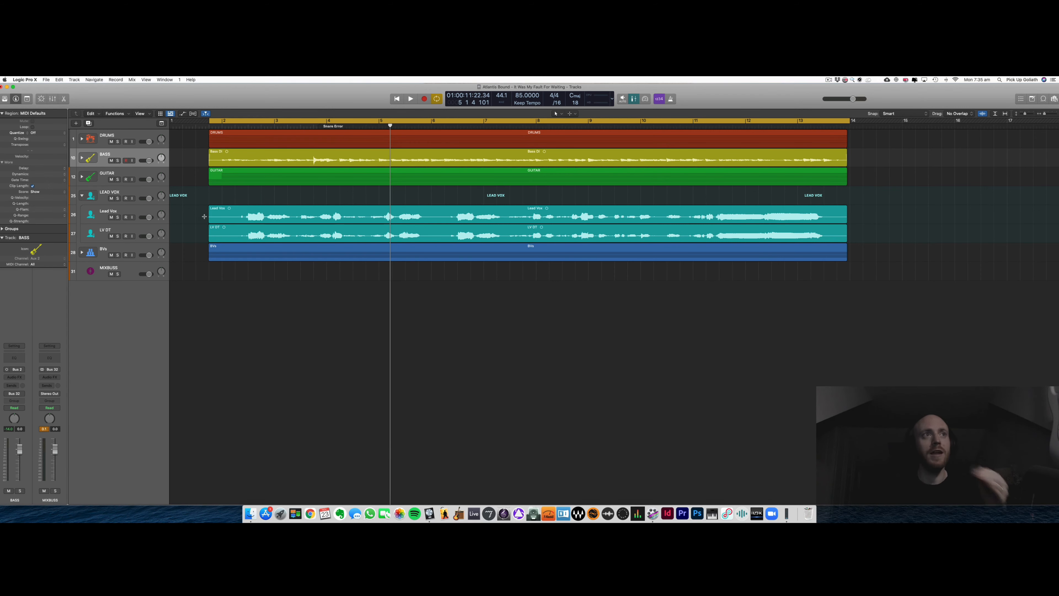
click(117, 218)
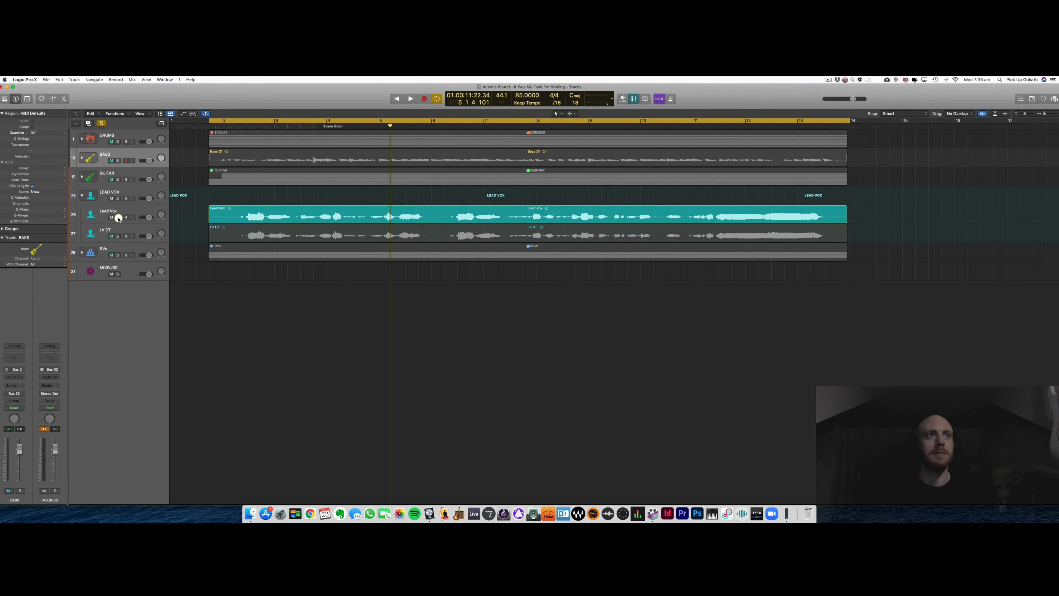
click(151, 211)
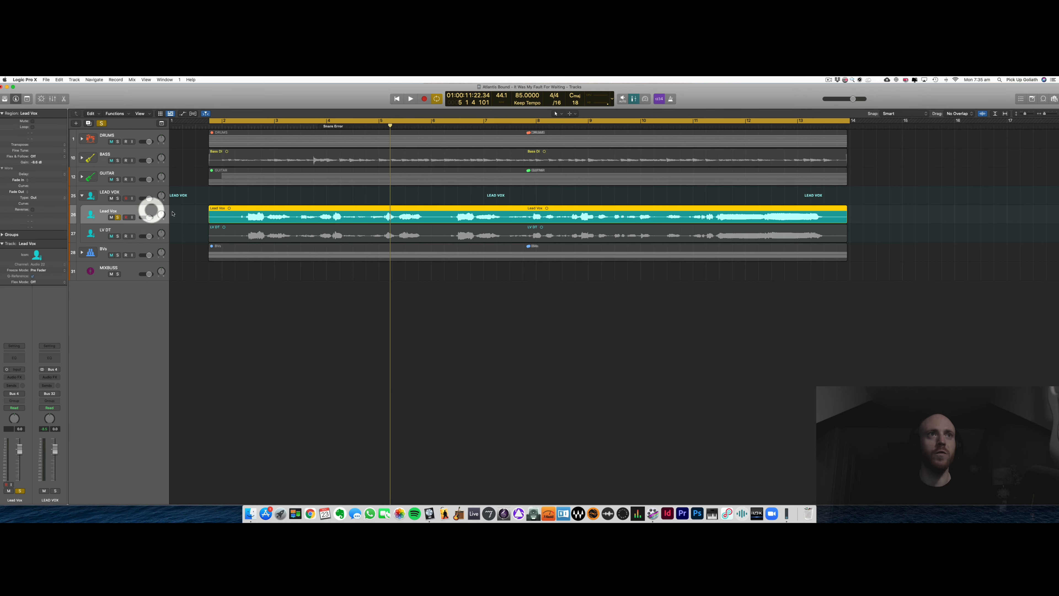
click(197, 213)
- Play the soloed lead vocal and move the cycle area's start to just after bar 2
key(space)
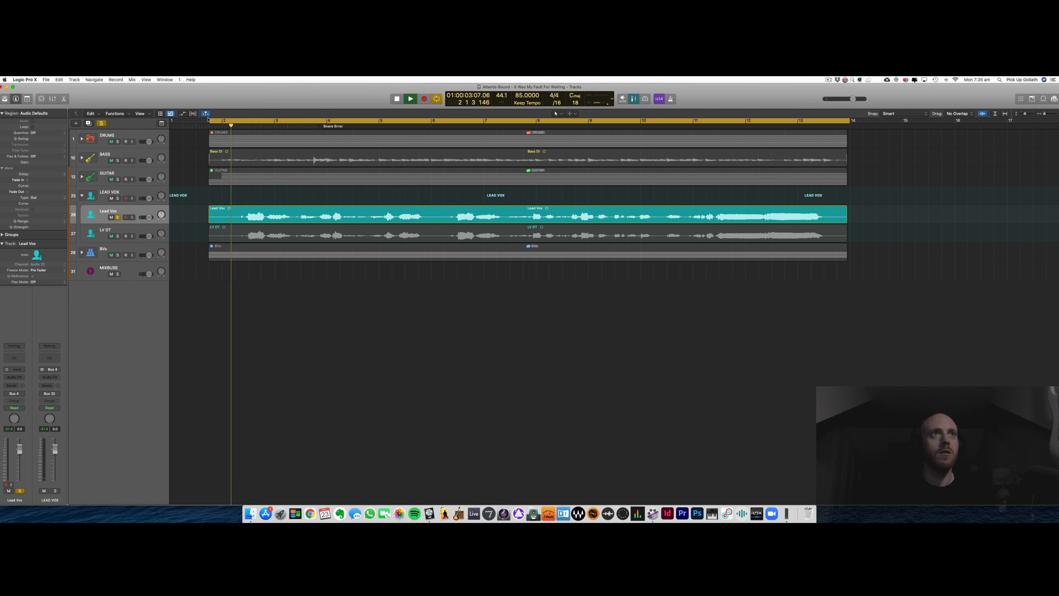
drag(207, 120, 228, 121)
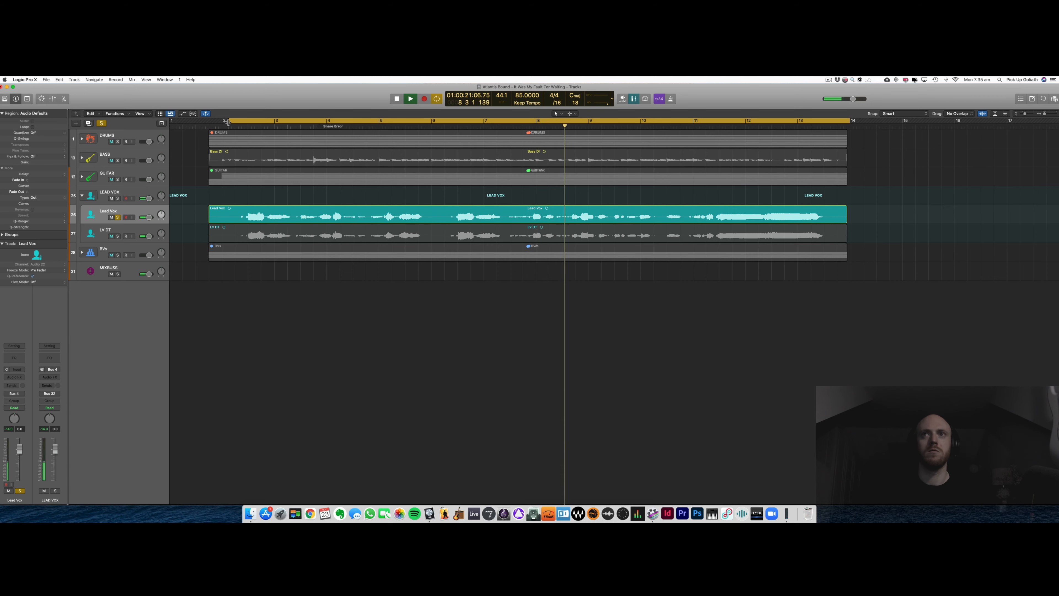
key(space)
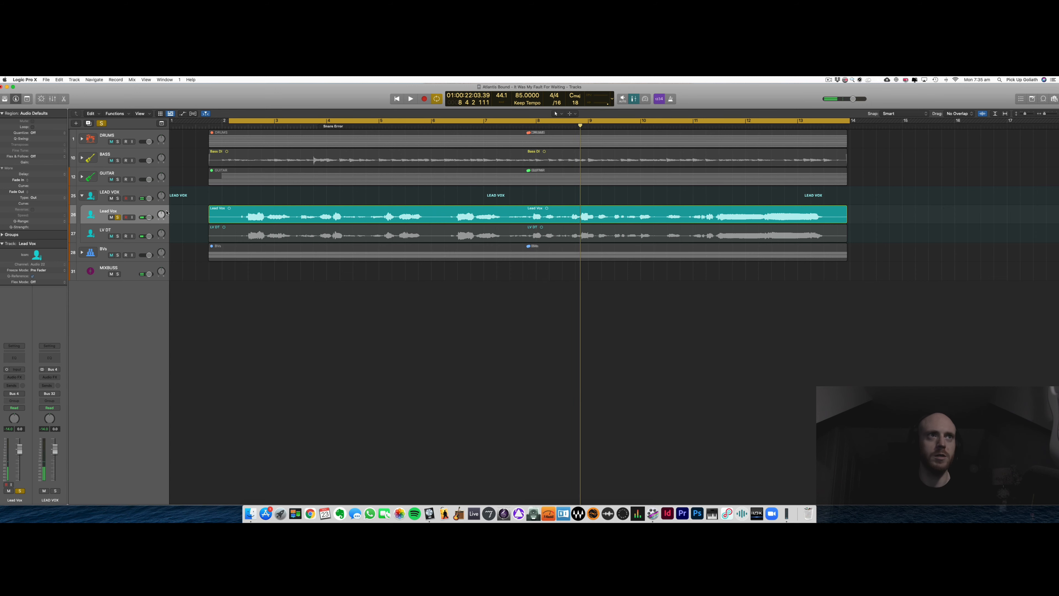
- Show the Flex controls and enable Flex on the Lead Vox track in Polyphonic (Auto) mode
key(super+Down)
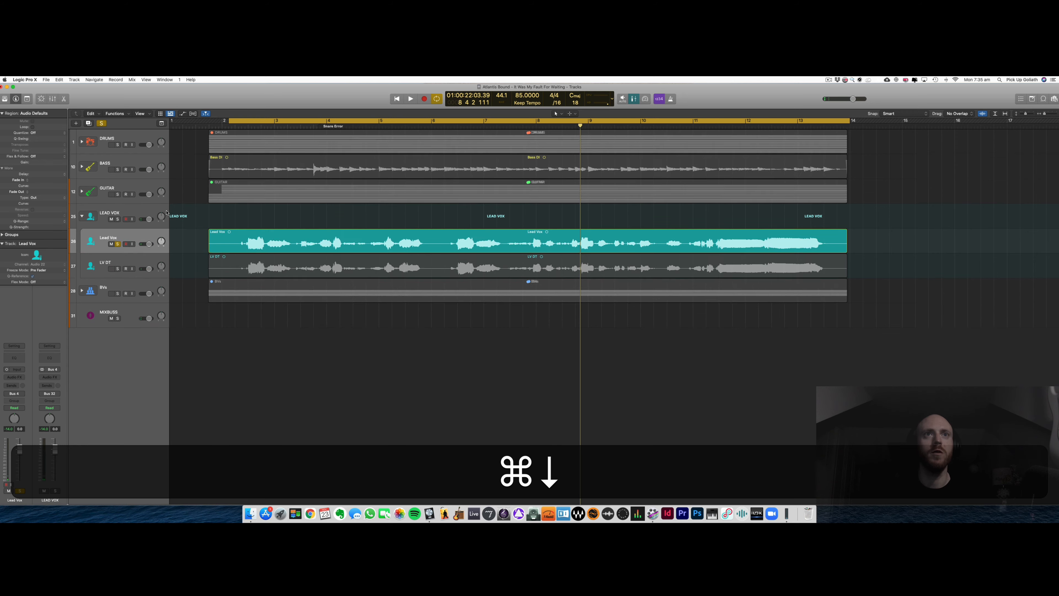
click(193, 113)
click(142, 257)
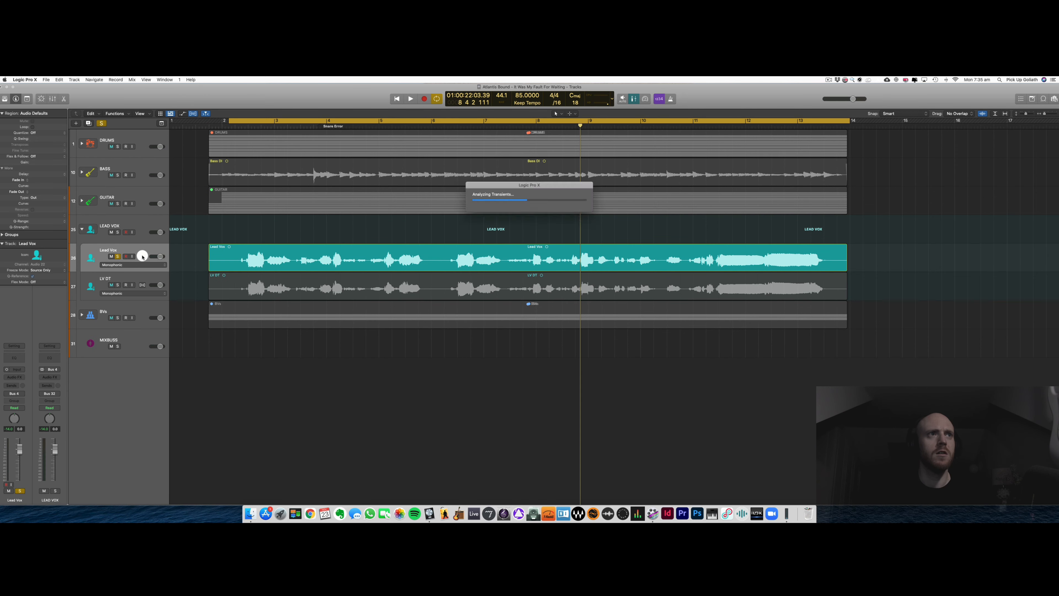
click(148, 250)
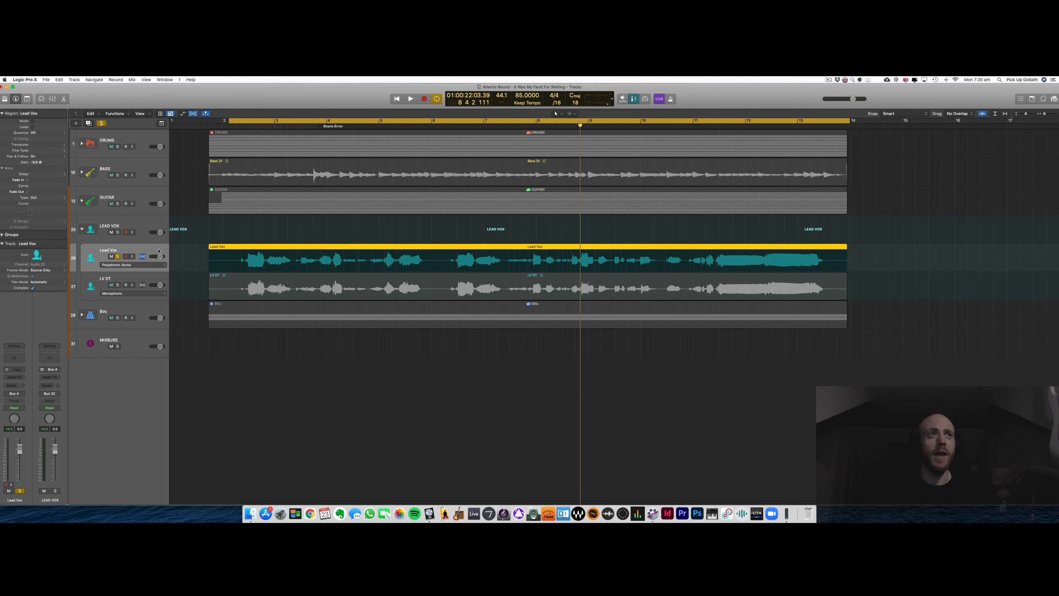
click(133, 266)
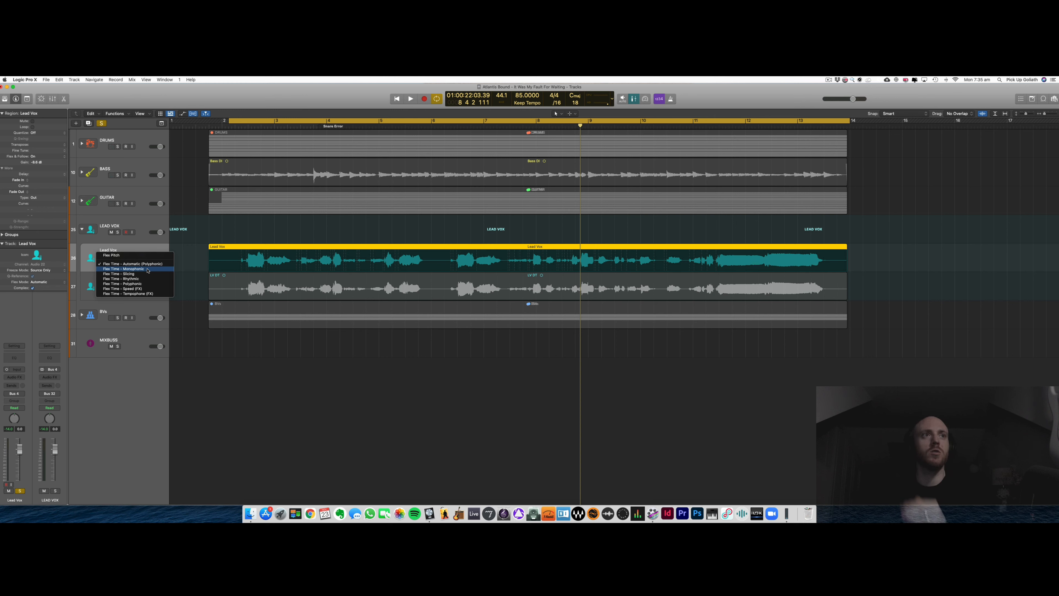
click(146, 250)
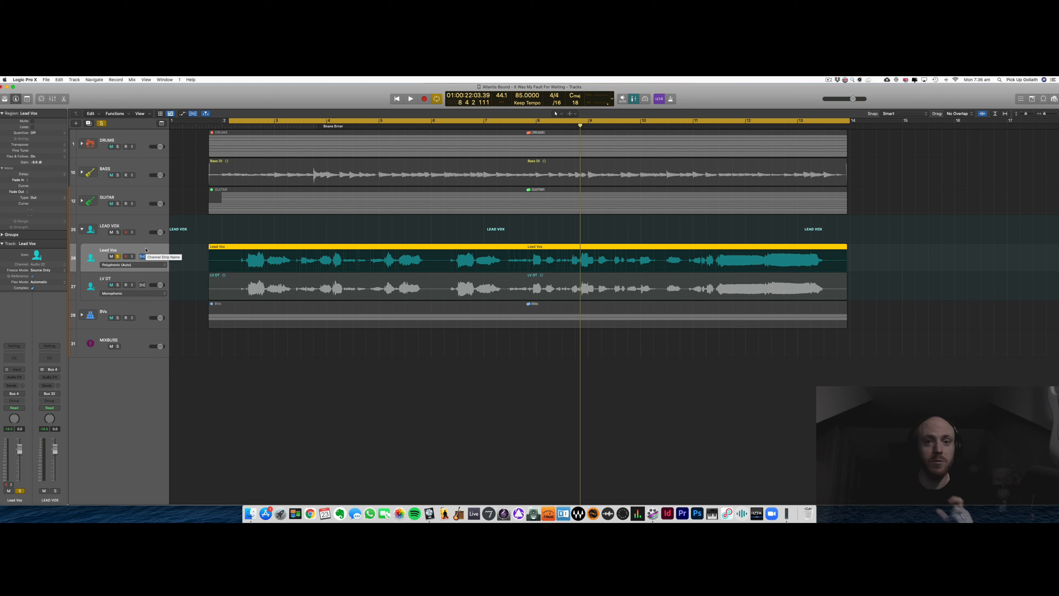
- Solo the DRUMS stack alongside the vocal and open the Lead Vox region in the audio track editor
click(195, 250)
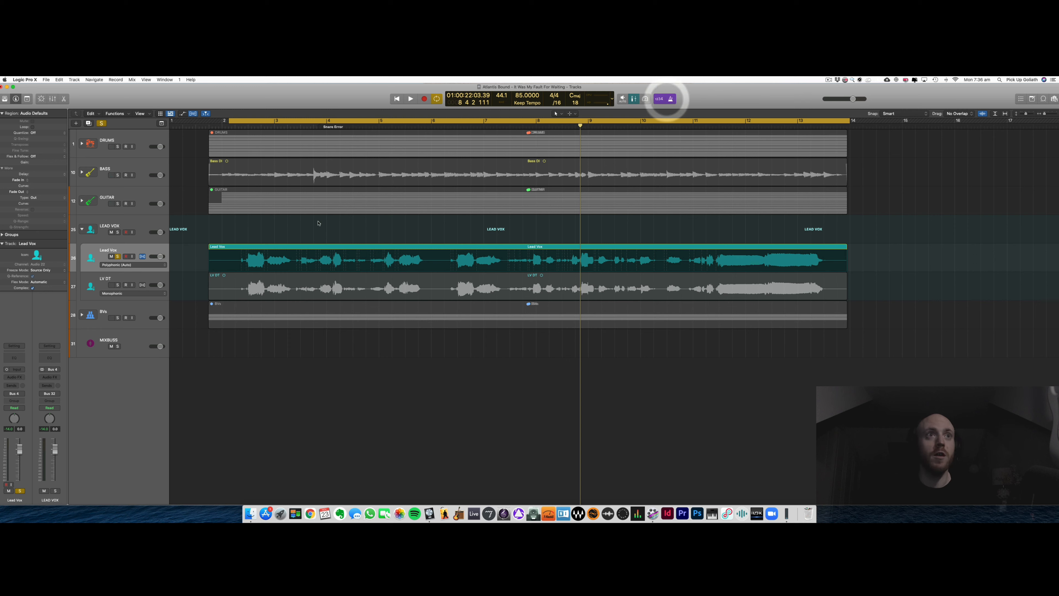
click(286, 249)
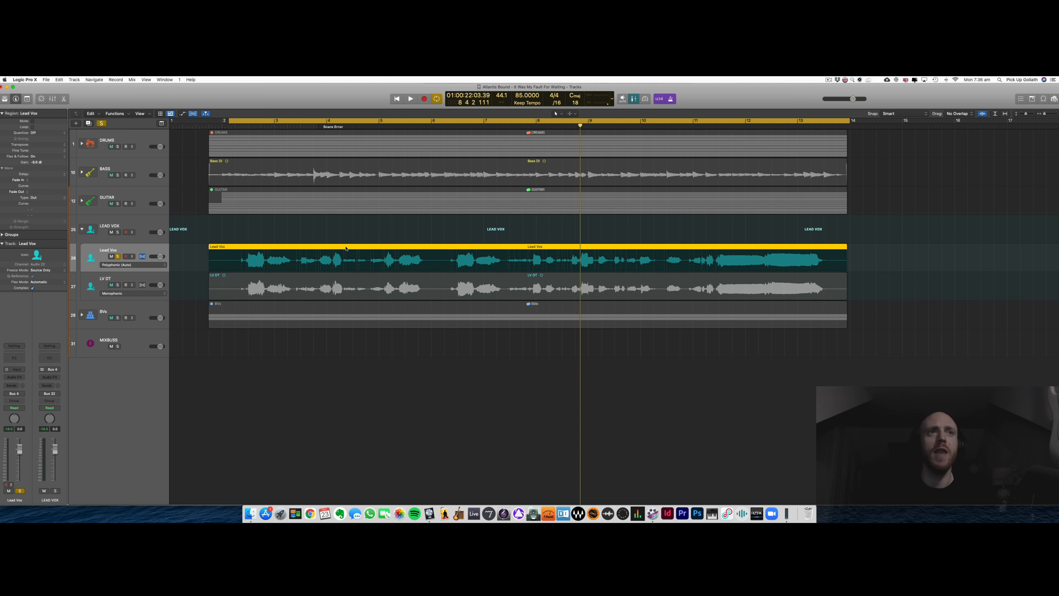
click(118, 147)
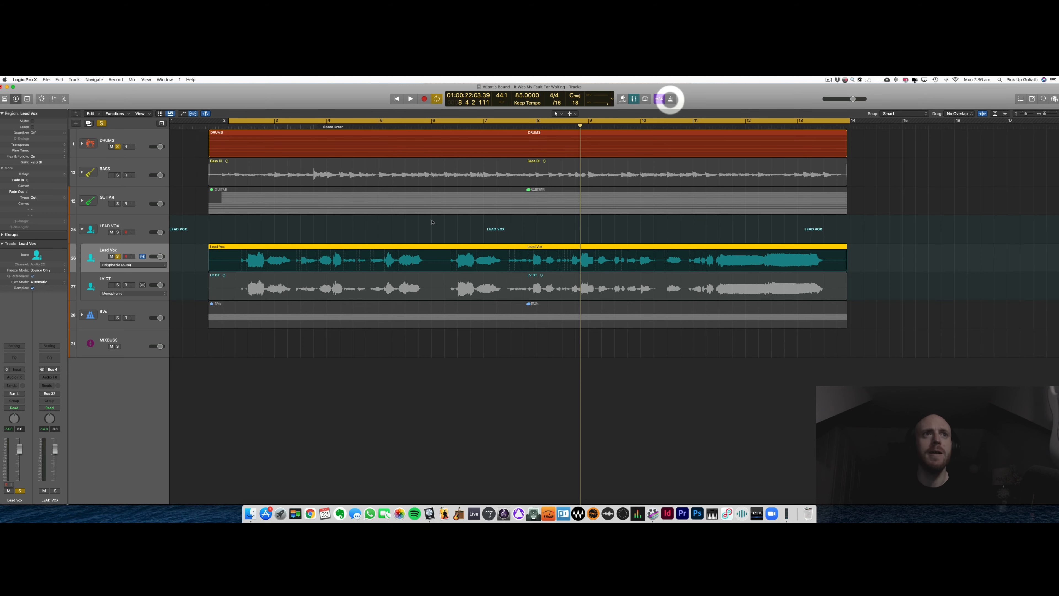
double_click(304, 248)
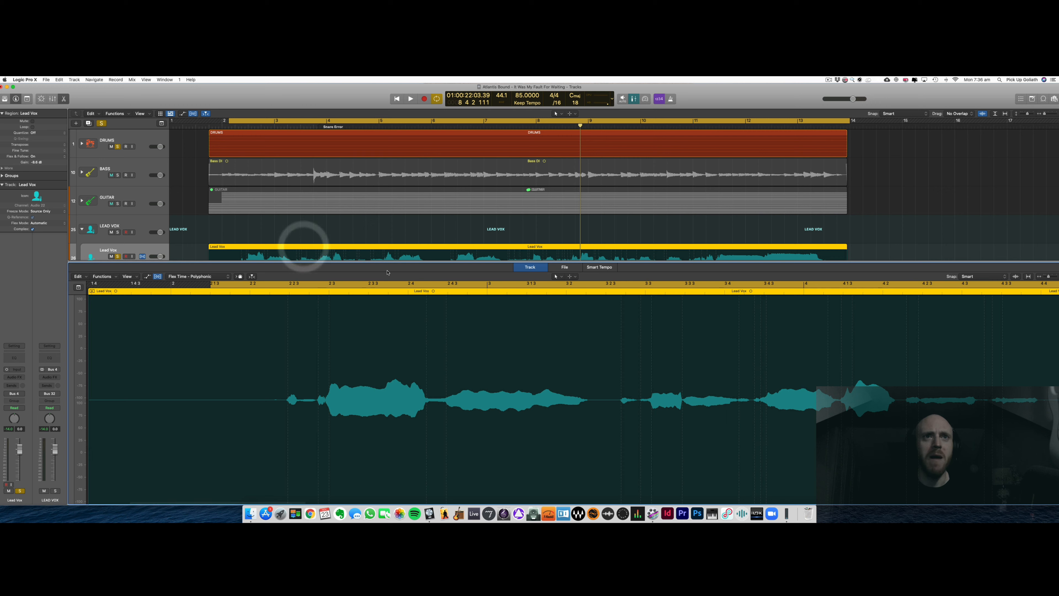
scroll(307, 195, down, 2)
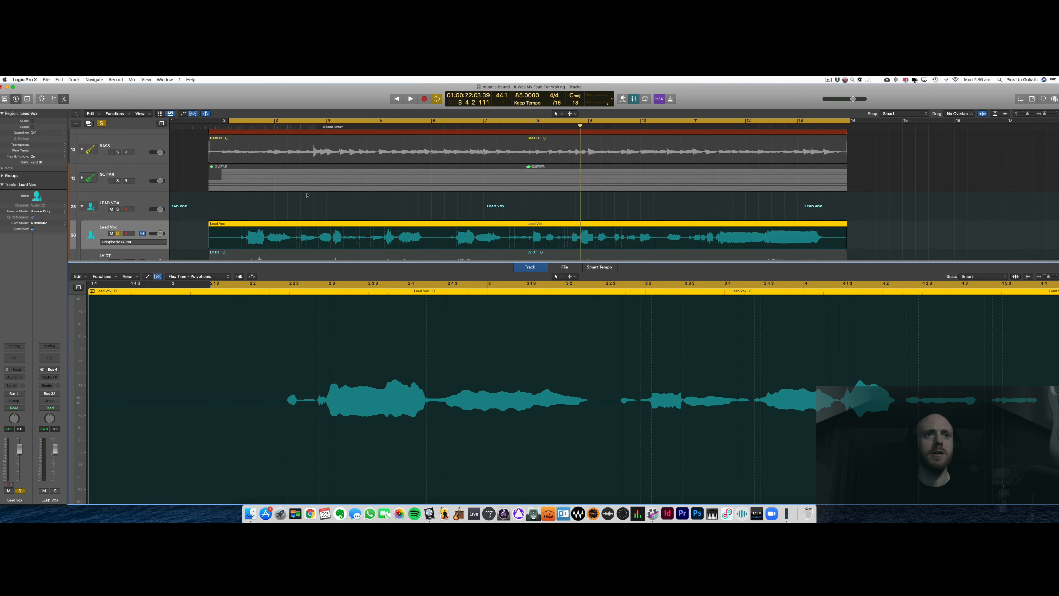
- Play the opening phrase and align its first three vocal onsets with flex markers at 2 2 3, 2 3 and 2 4 3
key(space)
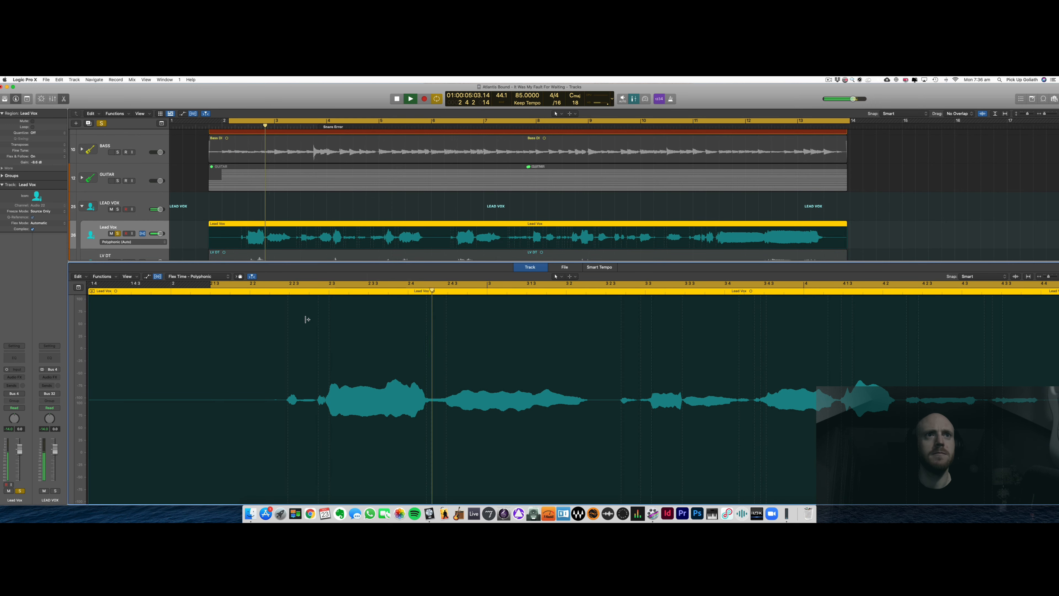
click(289, 324)
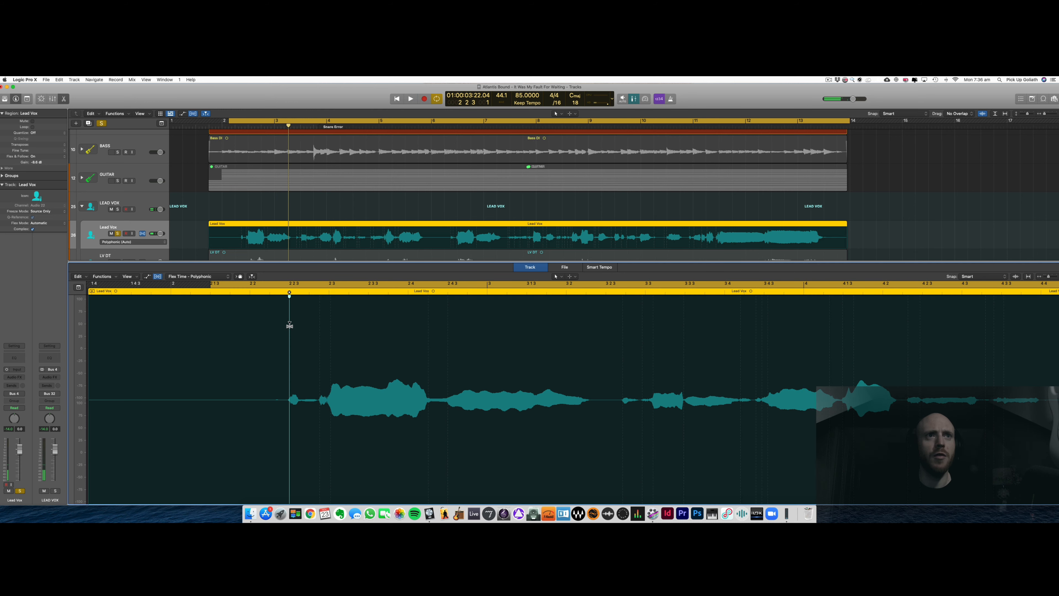
click(328, 326)
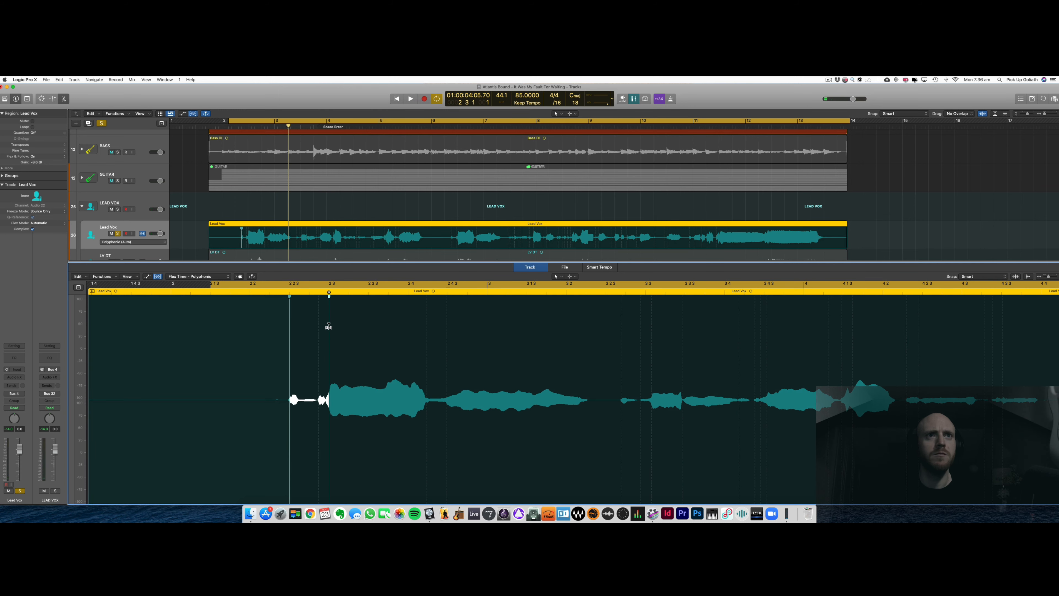
click(447, 337)
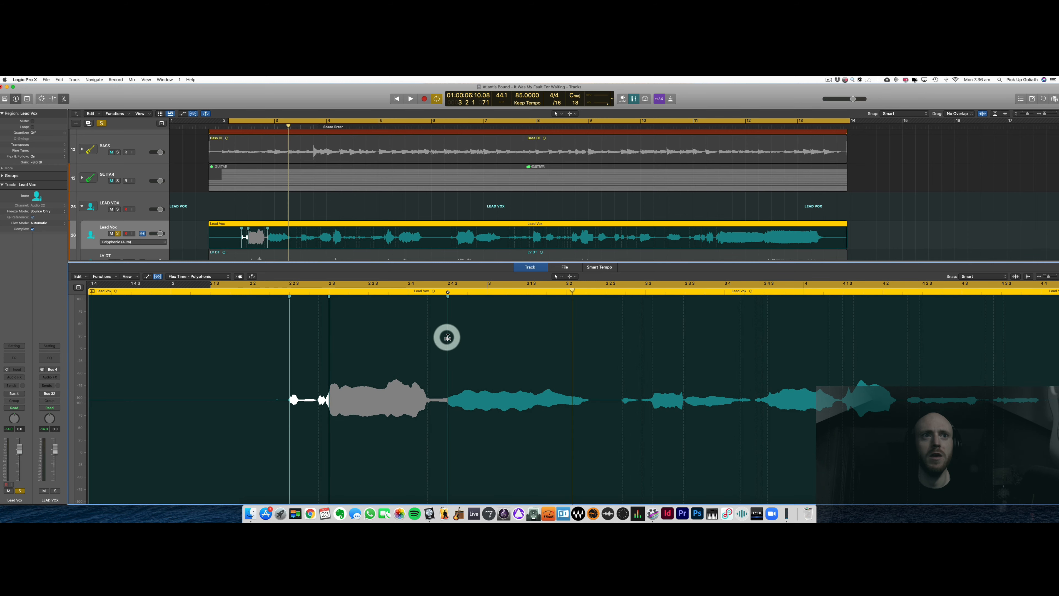
- Turn off the cycle and play the retimed vocal phrase against the drums
key(space)
scroll(440, 331, right, 5)
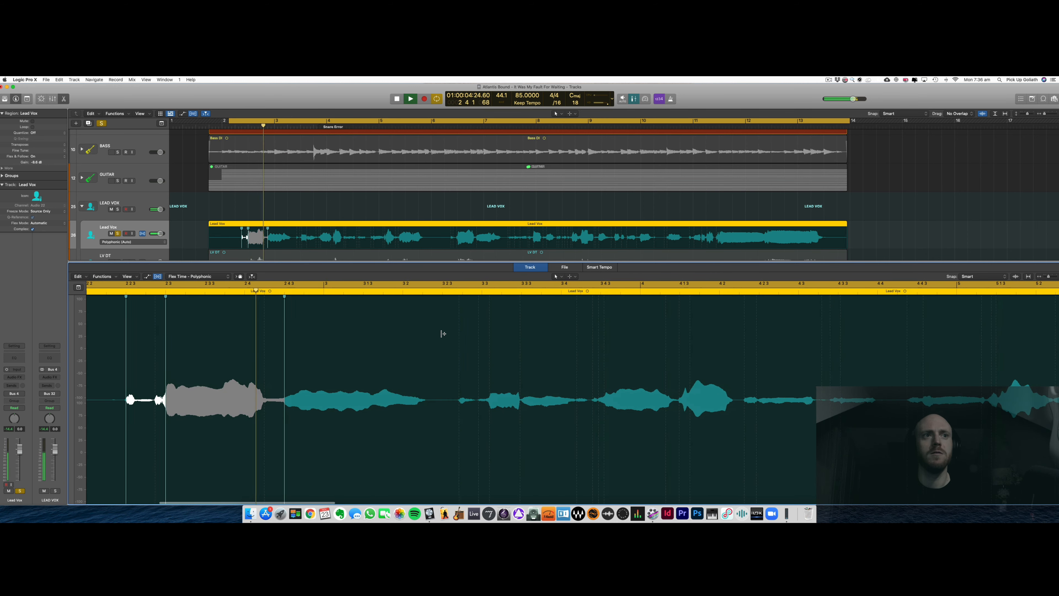
scroll(251, 258, down, 2)
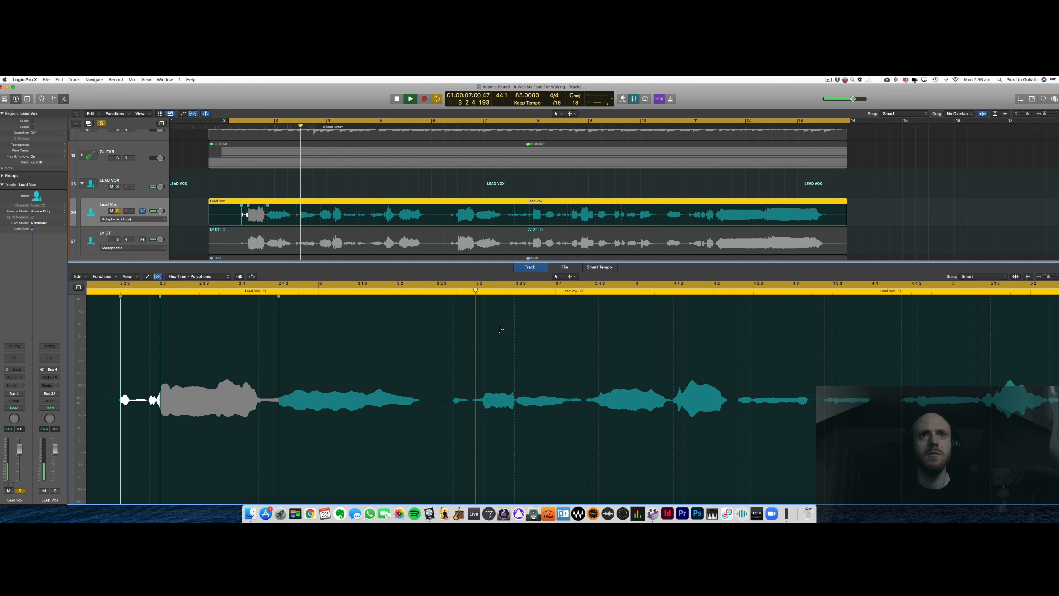
key(space)
key(space)
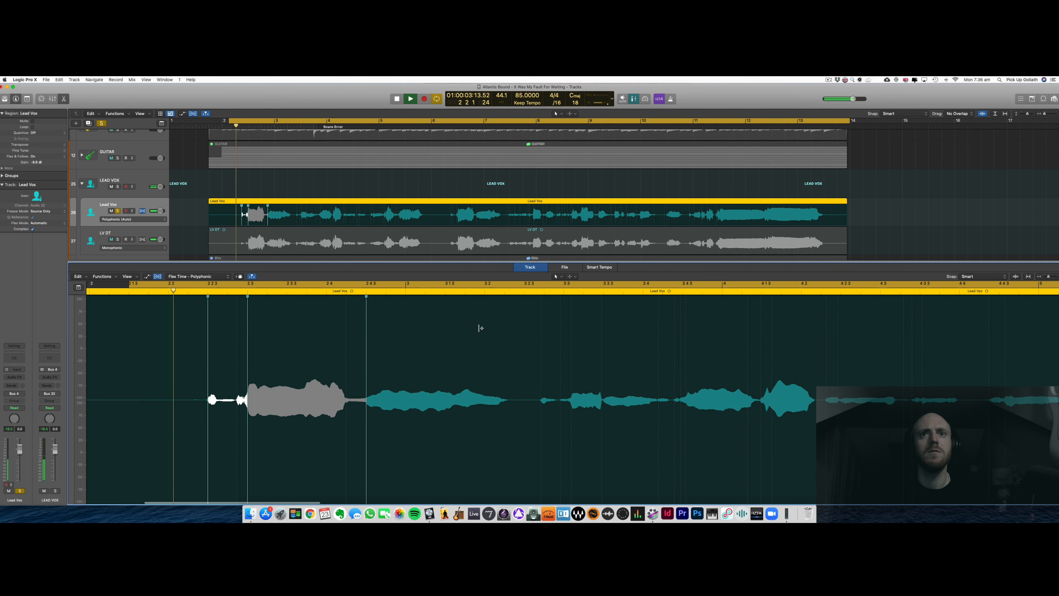
scroll(529, 330, right, 1)
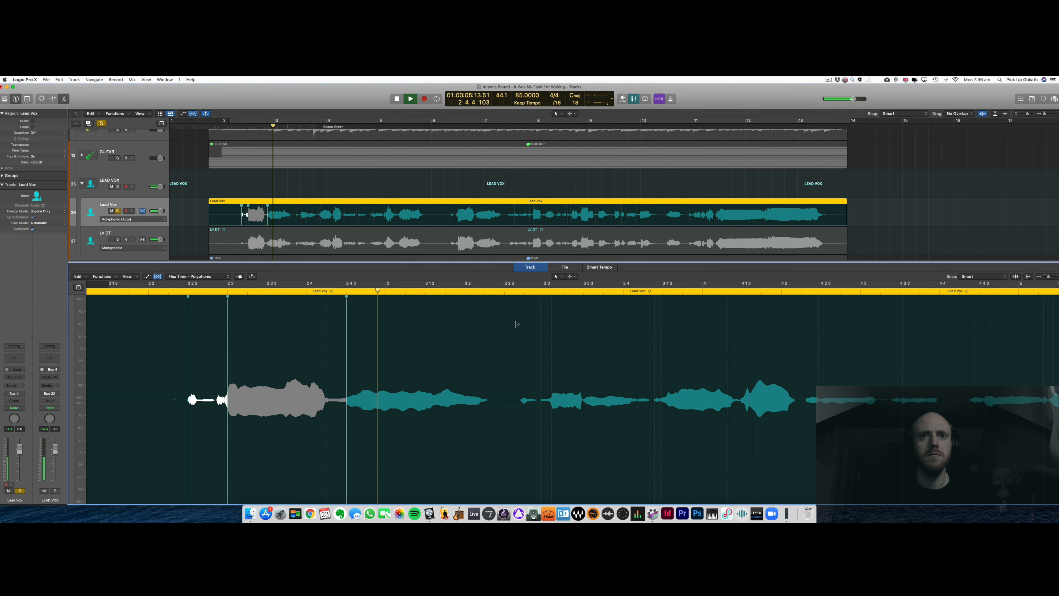
scroll(517, 324, right, 1)
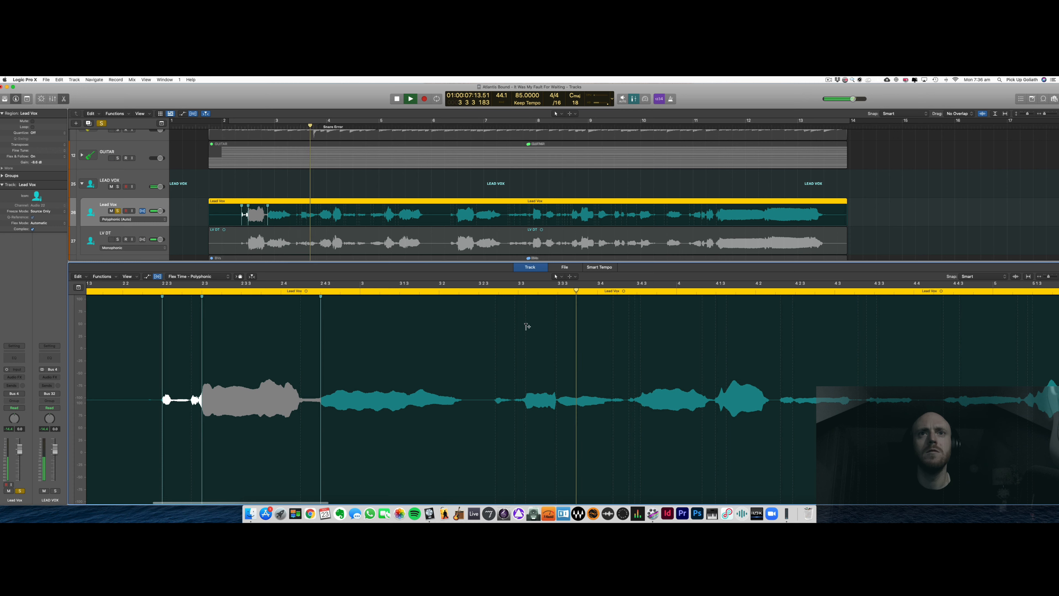
- Add flex markers on the next three vocal onsets and align them to 3 3, 3 4 3 and 4 1 3
click(520, 325)
double_click(521, 326)
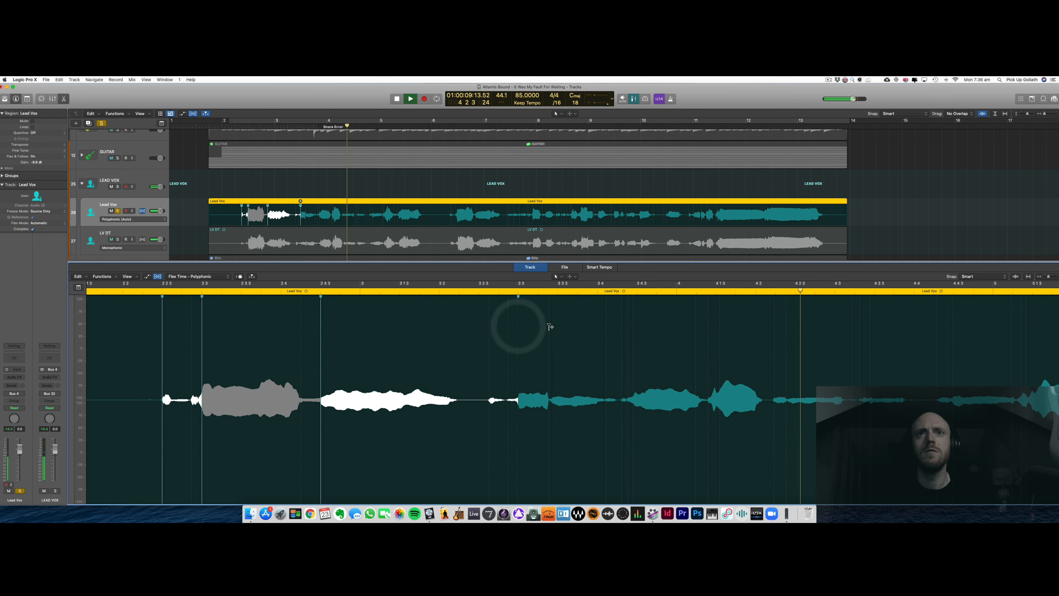
click(460, 288)
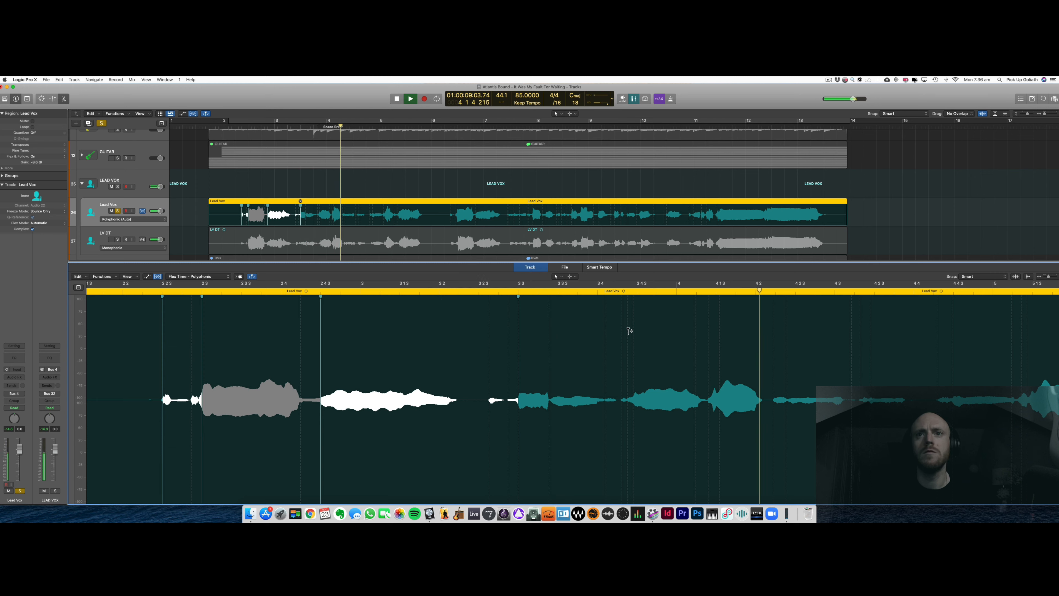
click(636, 336)
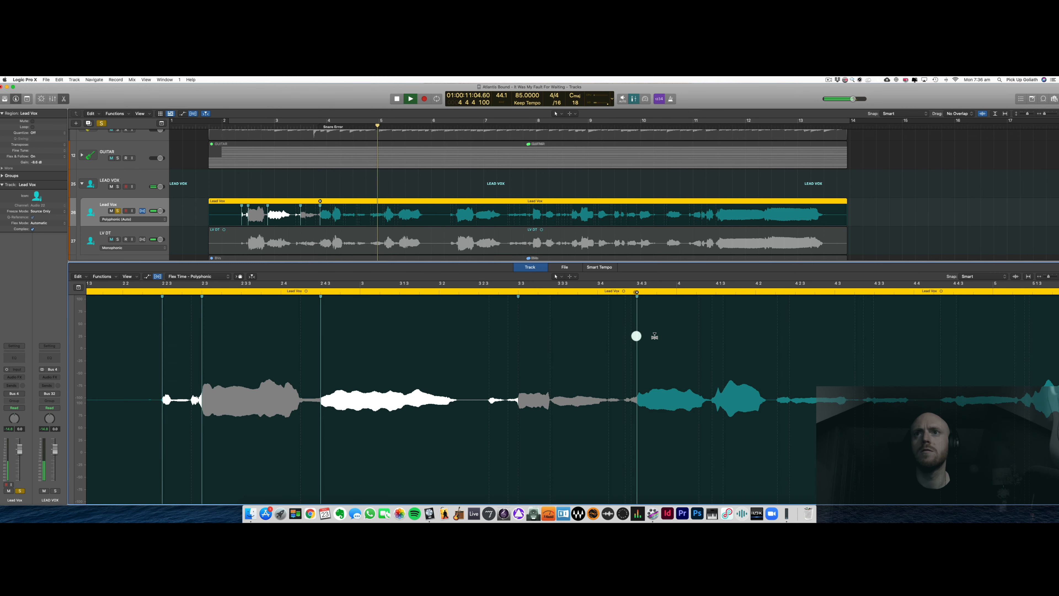
click(716, 338)
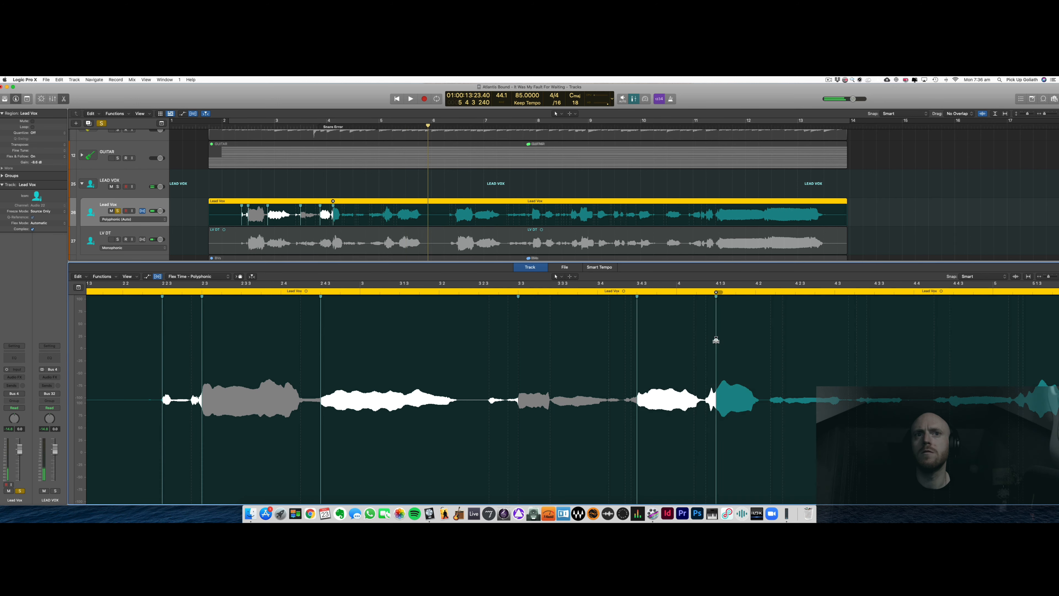
- Replay the phrase and flex the short vocal onset before the 3 3 marker to 3 2 3
key(space)
key(space)
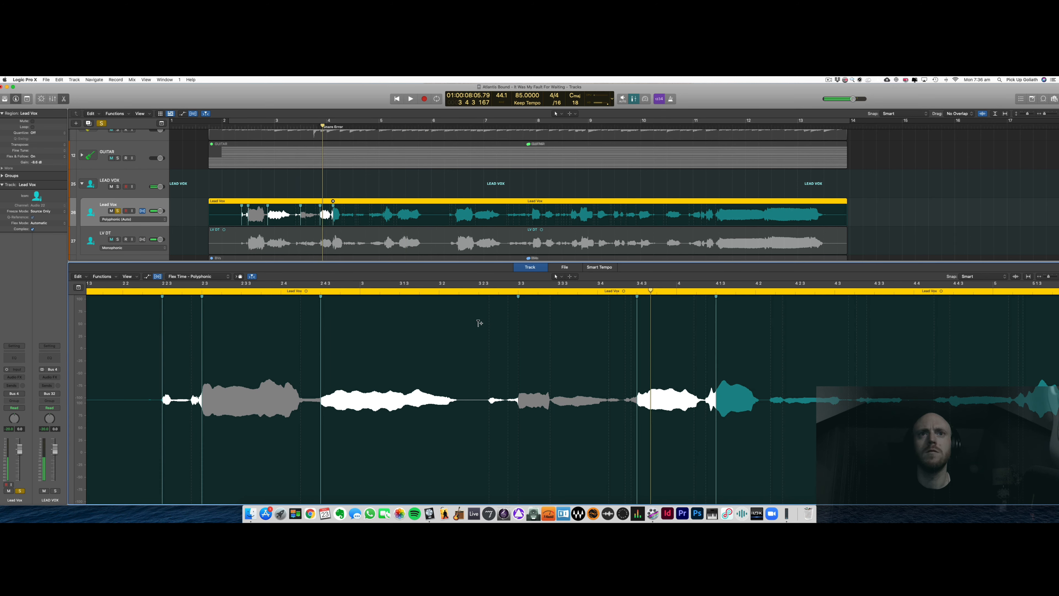
click(291, 291)
key(space)
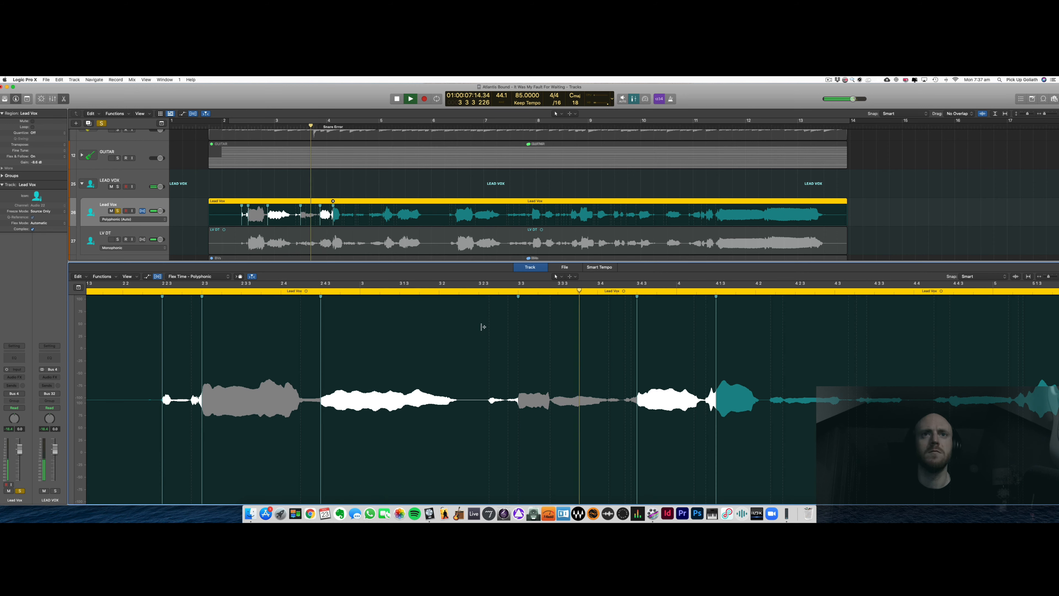
key(space)
click(489, 326)
drag(482, 332, 478, 333)
- Replay the edited phrase and align the vocal onset following the 3 3 marker to 3 3 3 with a flex marker
key(space)
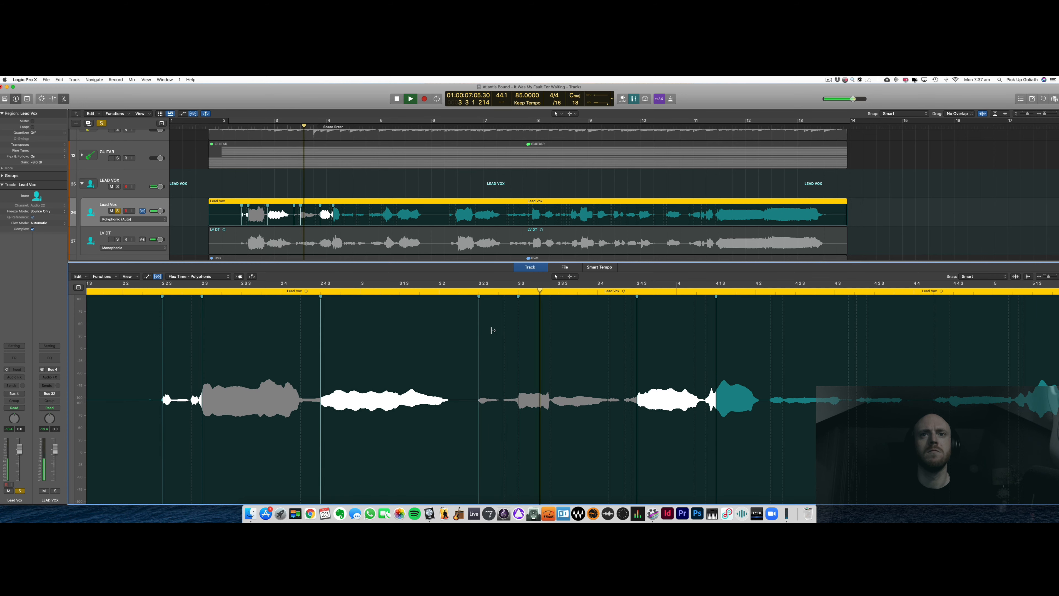
key(space)
key(space)
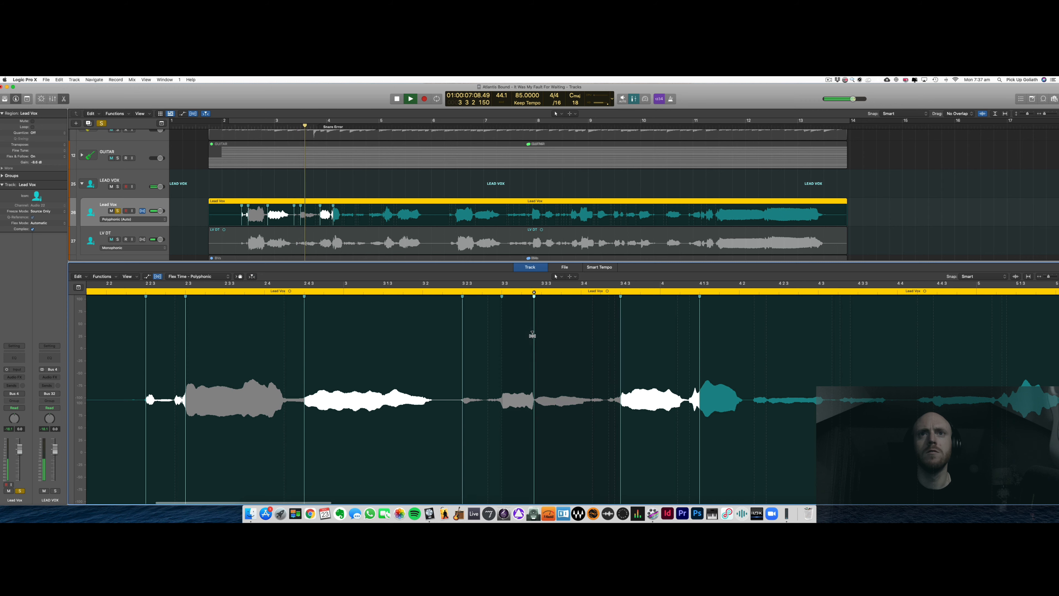
key(space)
click(541, 334)
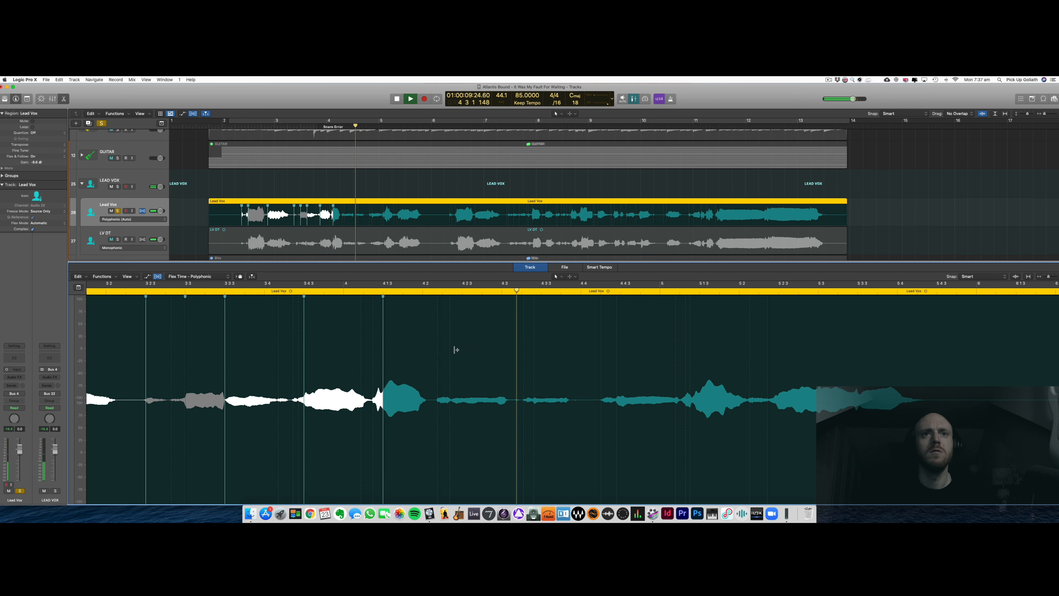
- Play the phrase and add flex markers on the next three vocal onsets, aligning them to 4 2 3, 4 3 3 and 4 4 3
key(space)
double_click(327, 290)
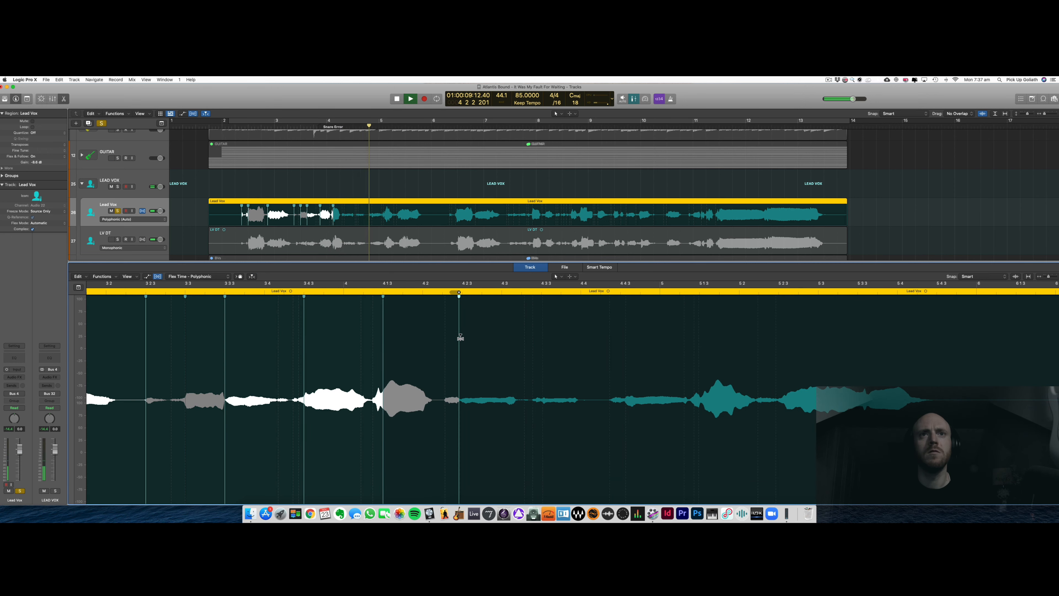
click(461, 336)
click(541, 339)
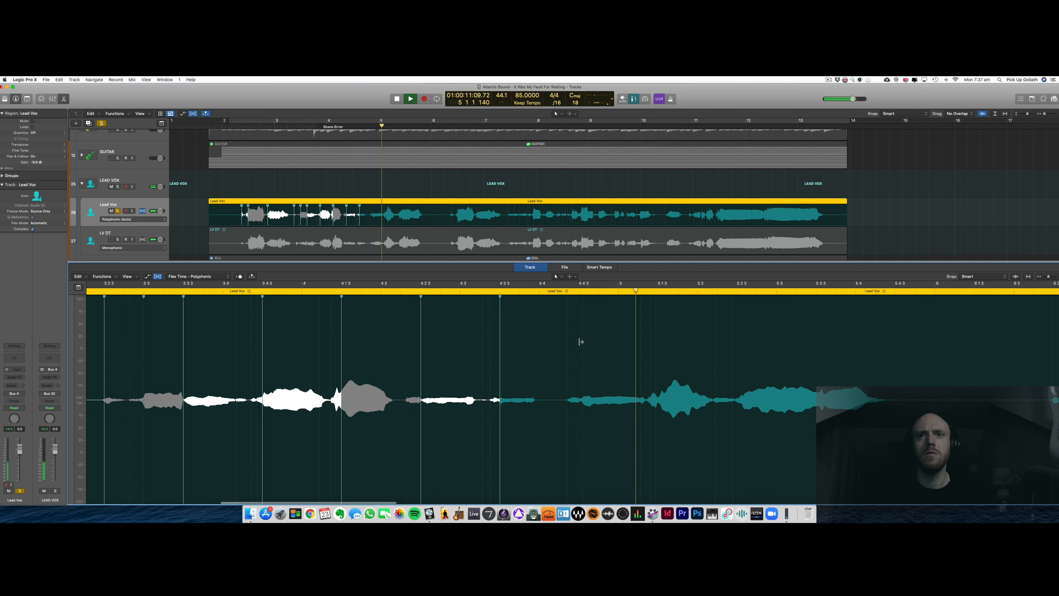
click(579, 340)
click(580, 341)
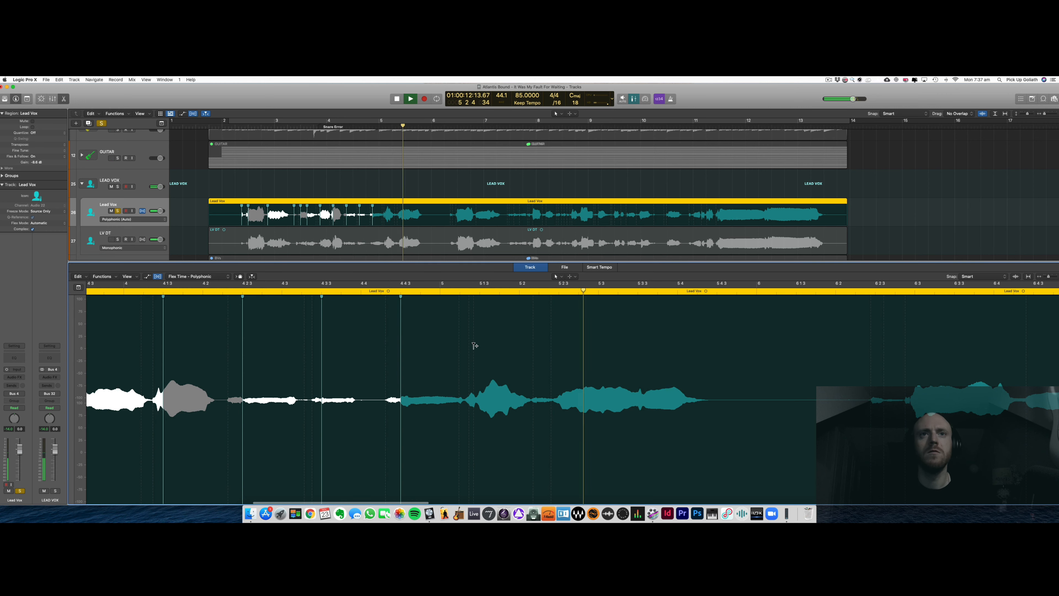
- Add flex markers on the following two vocal onsets and align them to 5 1 3 and 5 2 3
click(480, 345)
key(space)
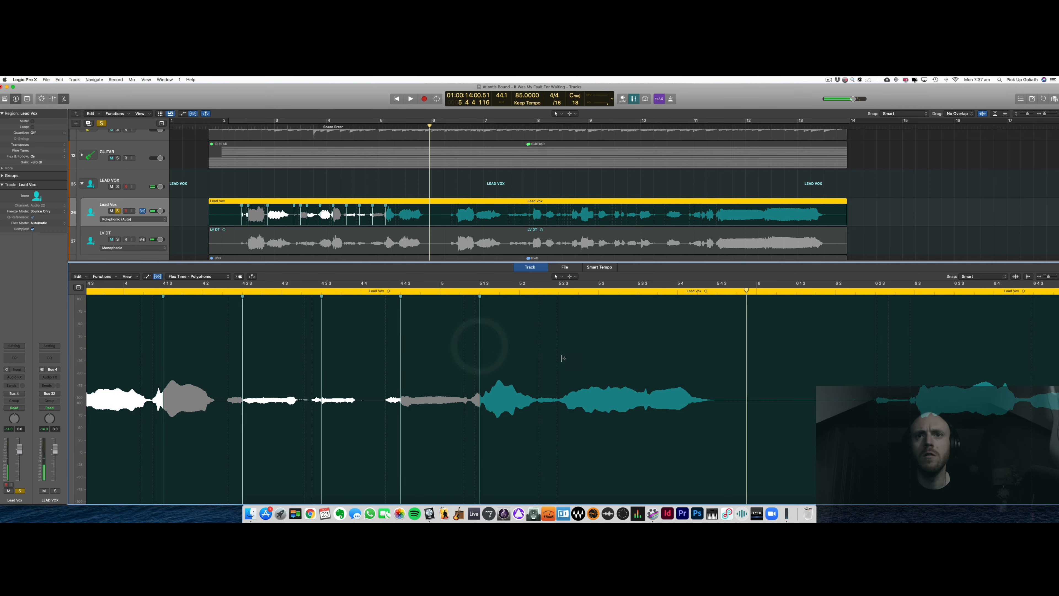
click(558, 387)
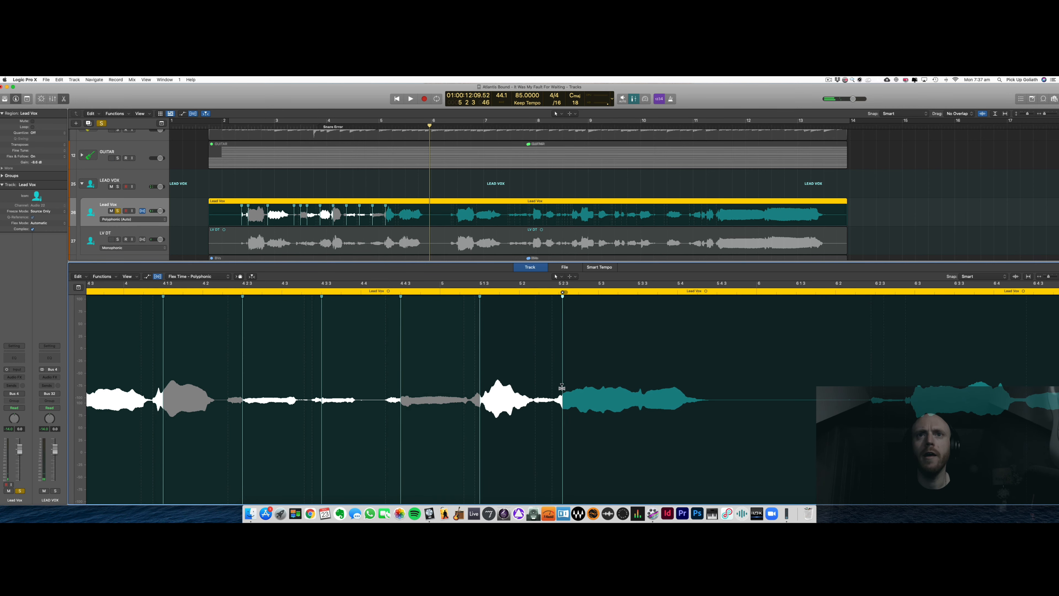
- Replay the phrase and readjust the flex marker at 4 1 3 so the very start of the vocal onset falls on that position
key(space)
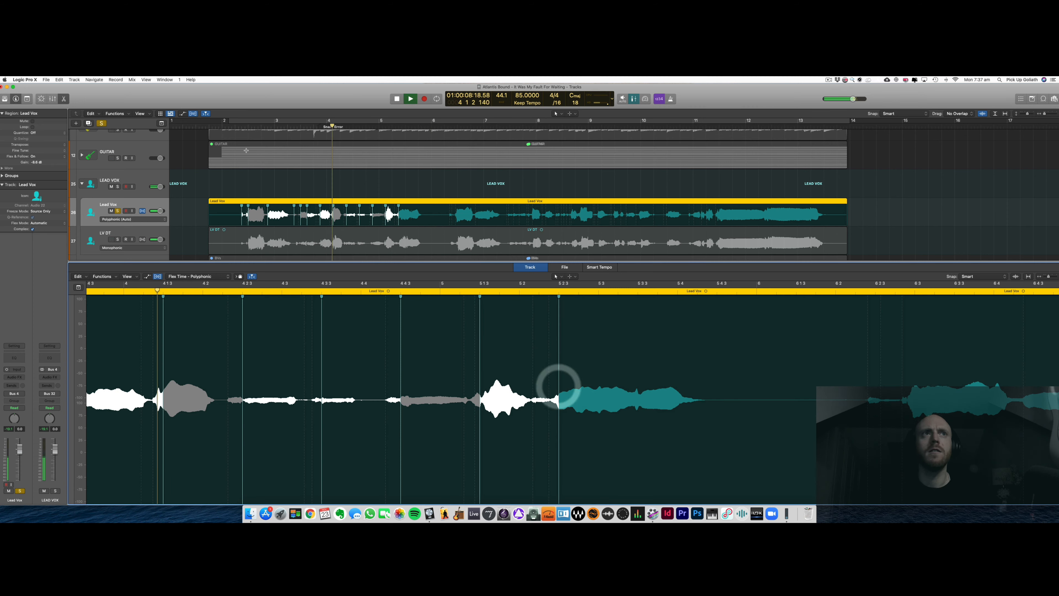
click(225, 124)
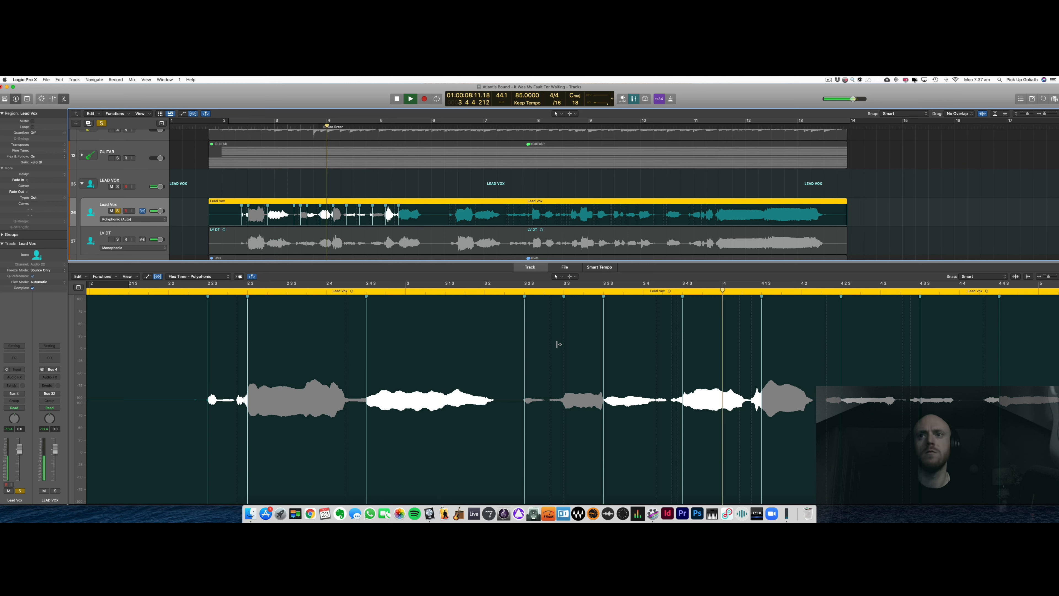
key(space)
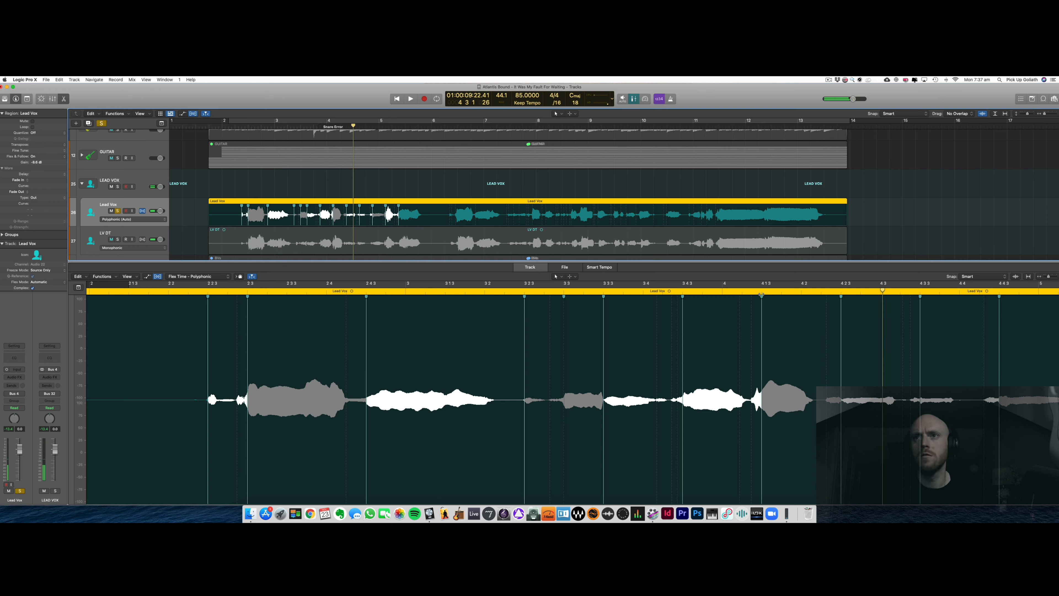
click(761, 292)
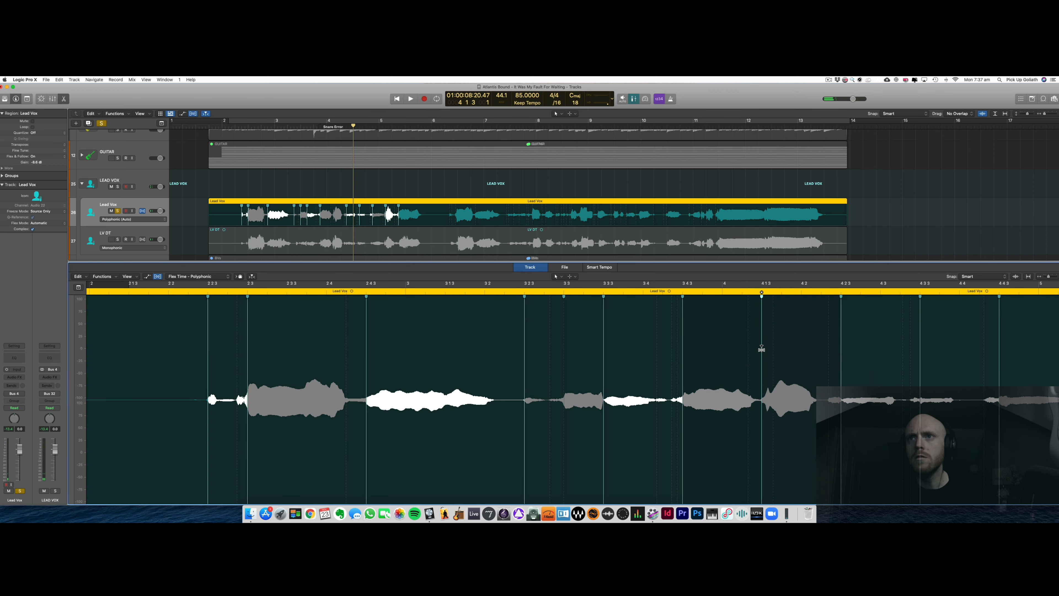
- Play the retimed vocal phrase through to bar 5 against the drums while following it in the audio editor
key(space)
scroll(480, 360, right, 5)
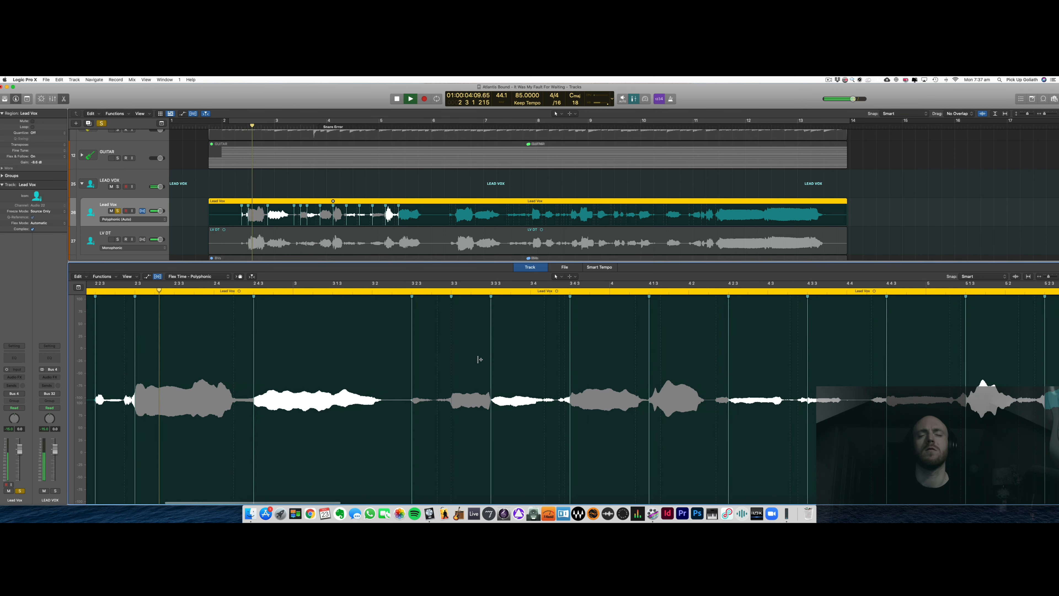
scroll(501, 360, right, 5)
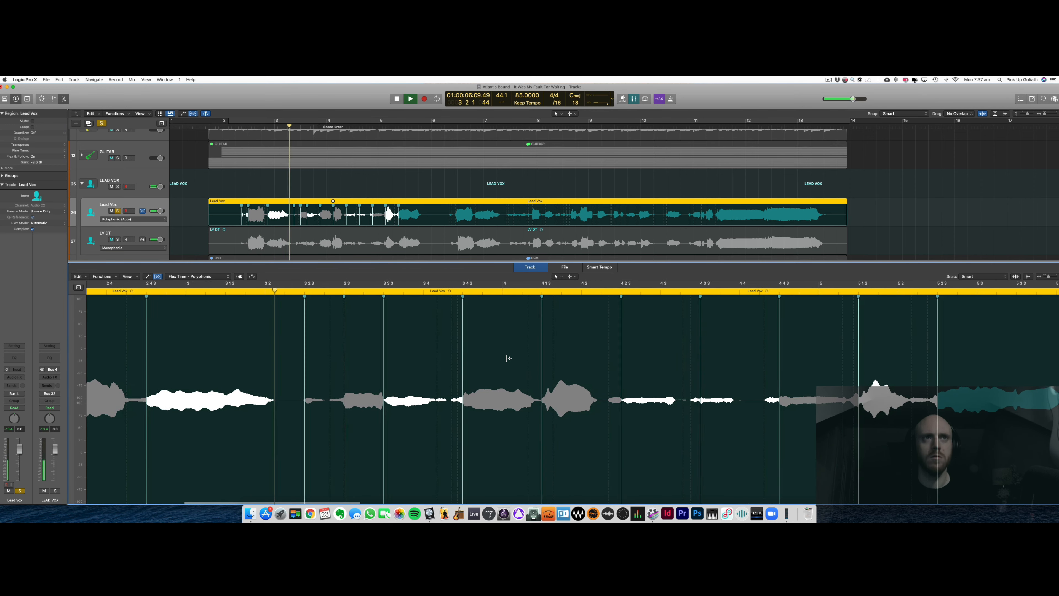
scroll(494, 360, right, 8)
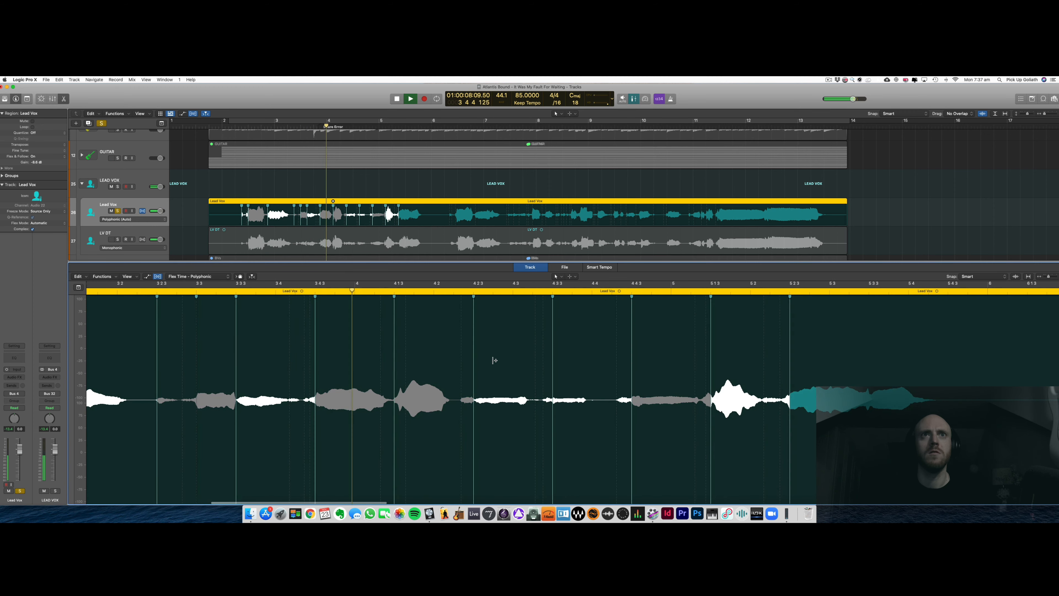
scroll(495, 361, right, 8)
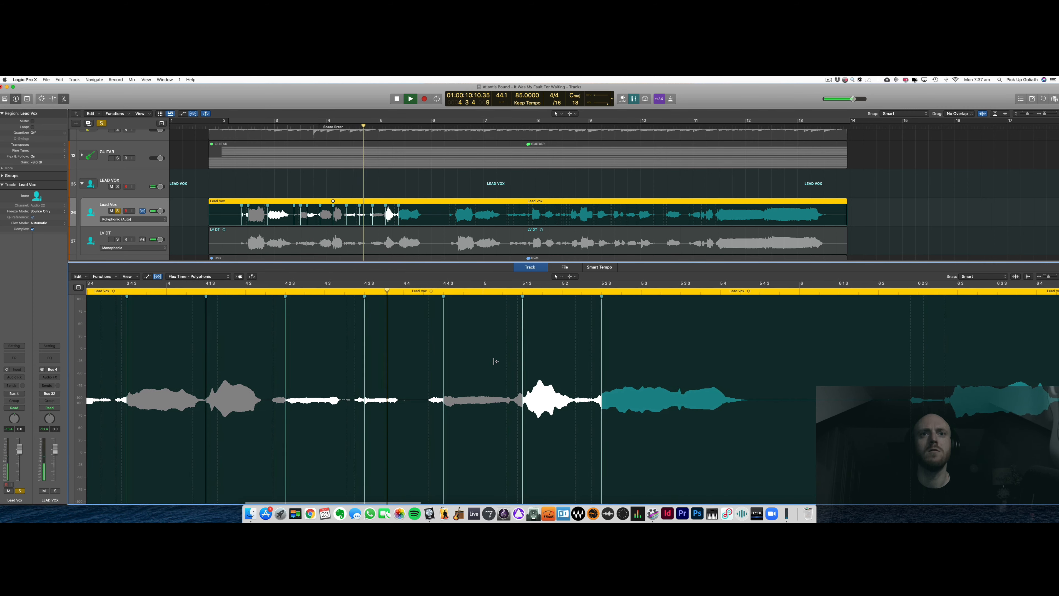
scroll(496, 361, right, 8)
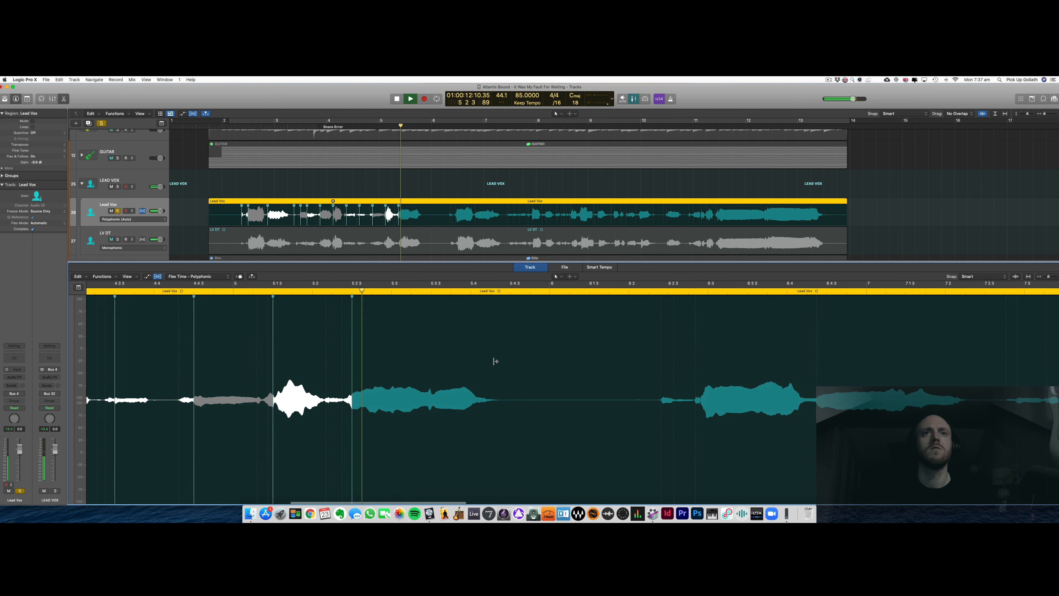
key(space)
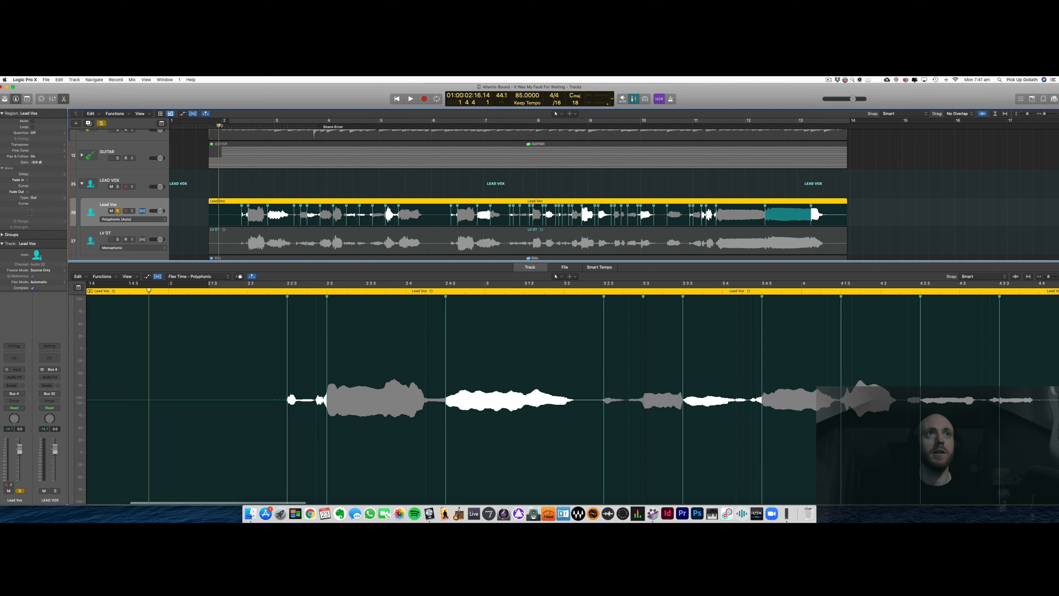
- Play the whole retimed Lead Vox region from before bar 2 to its end in bar 13
double_click(222, 126)
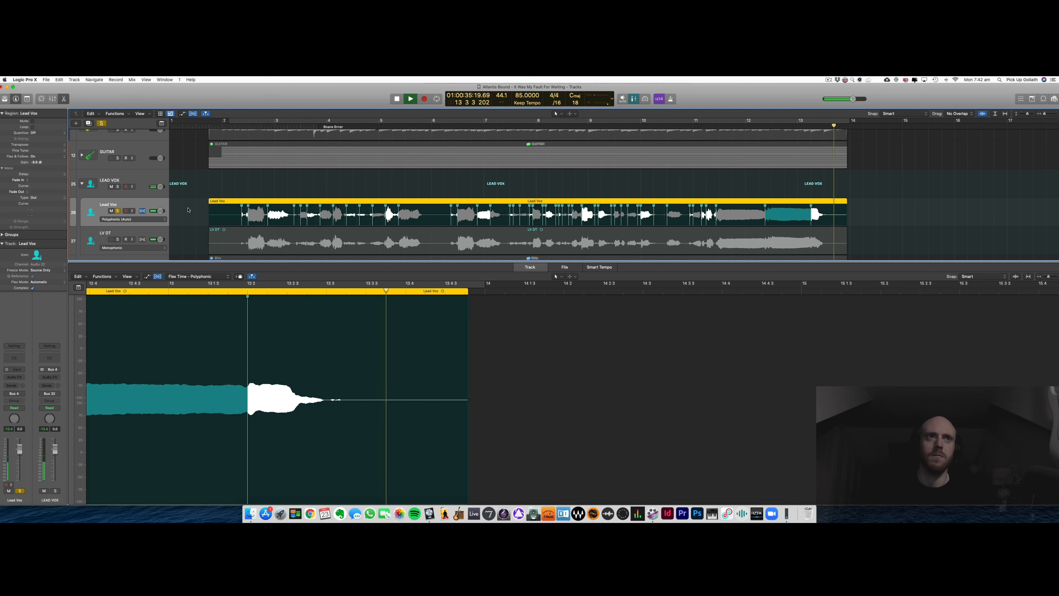
key(space)
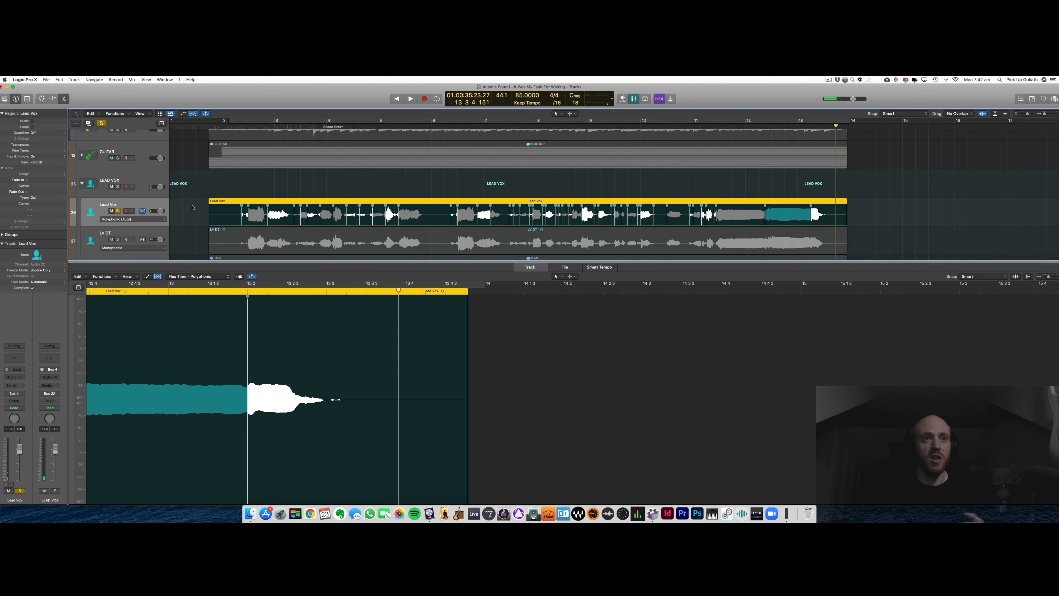
- Split the Lead Vox region at 1 4 3 and join both parts into one new region to render the flex edits
key(Return)
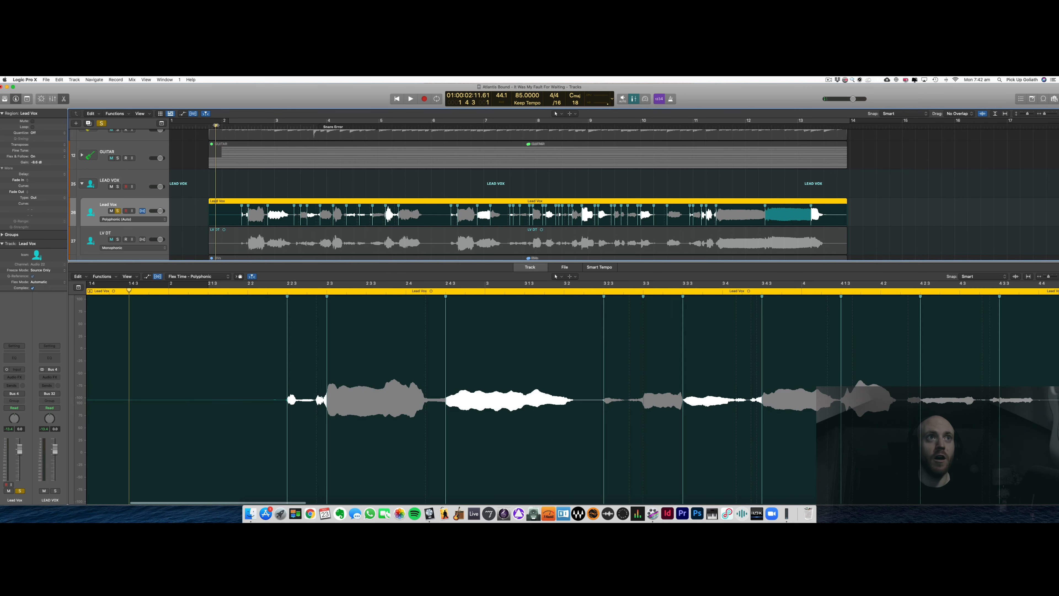
click(201, 203)
click(224, 202)
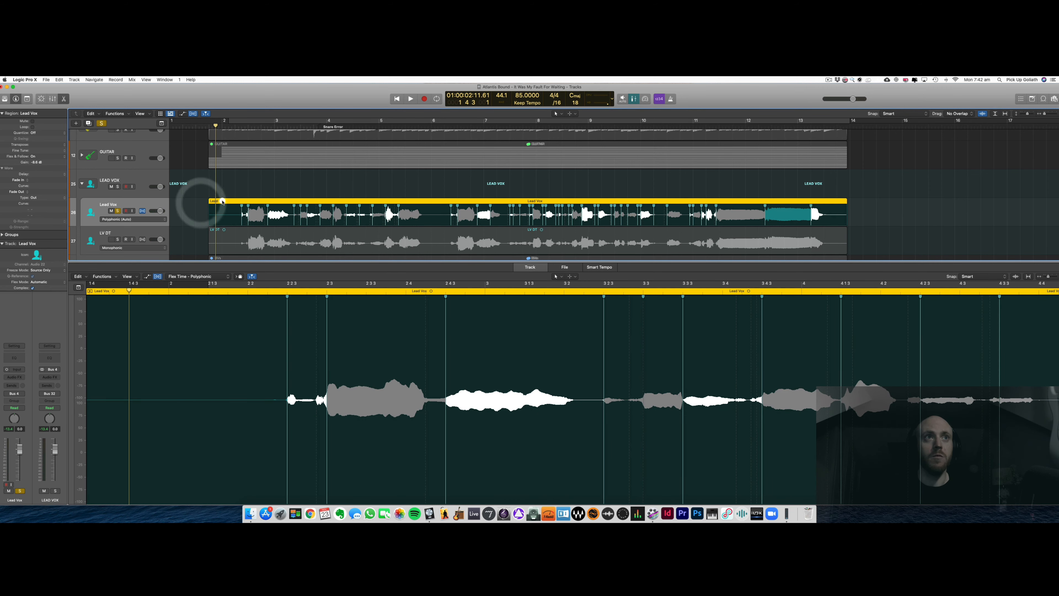
key(super+t)
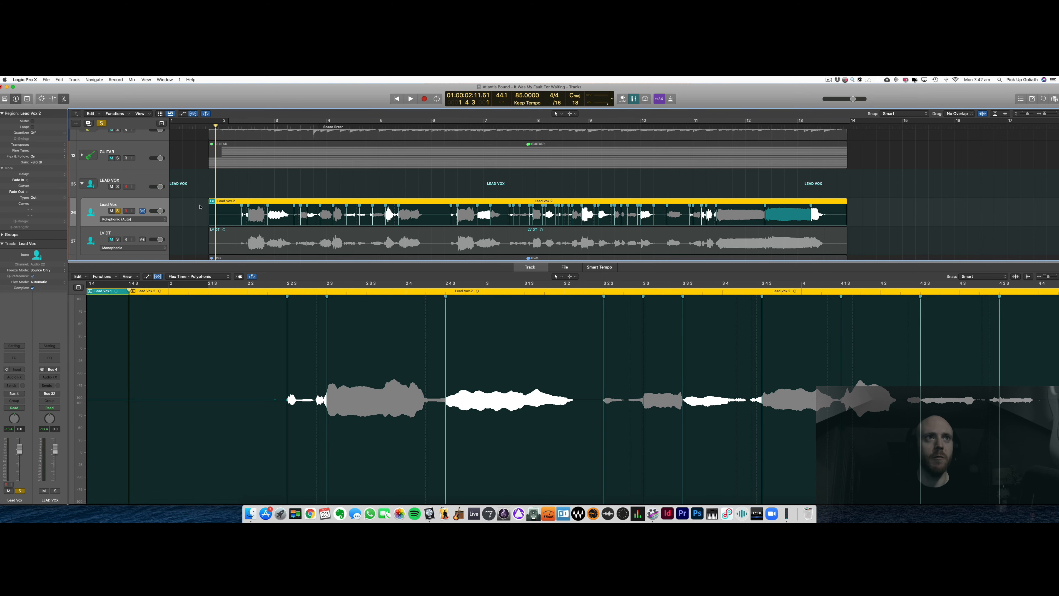
drag(200, 207, 227, 208)
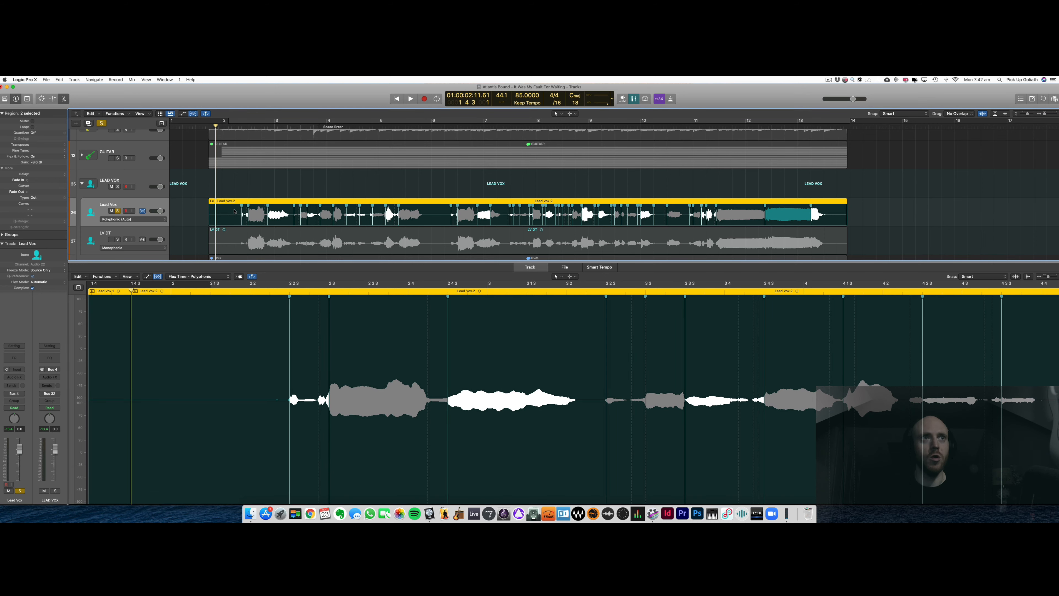
key(super+j)
key(Return)
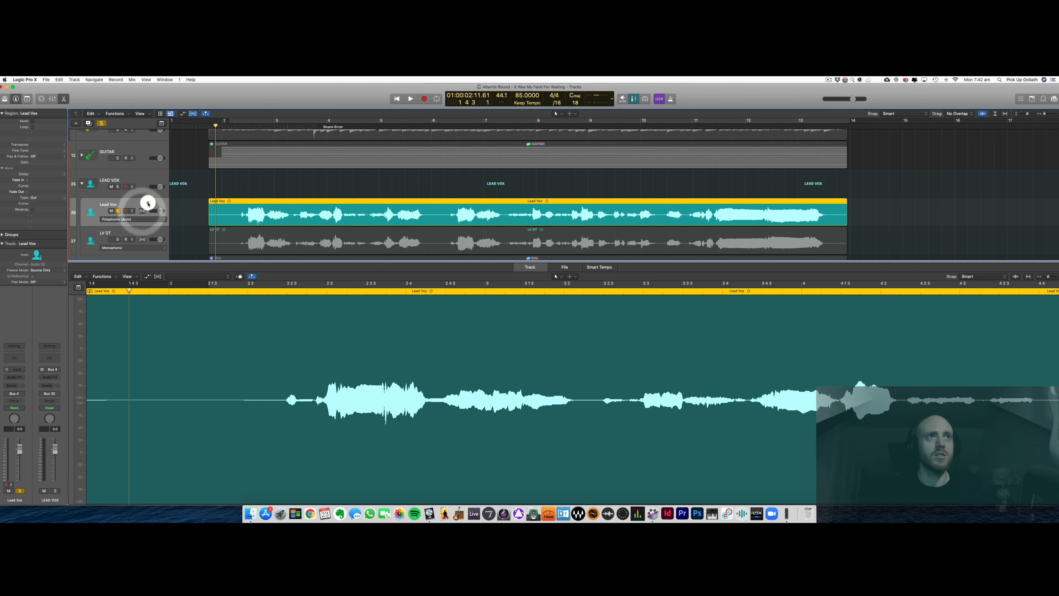
- Show the mixer and solo the LV DT track in place of Lead Vox
key(x)
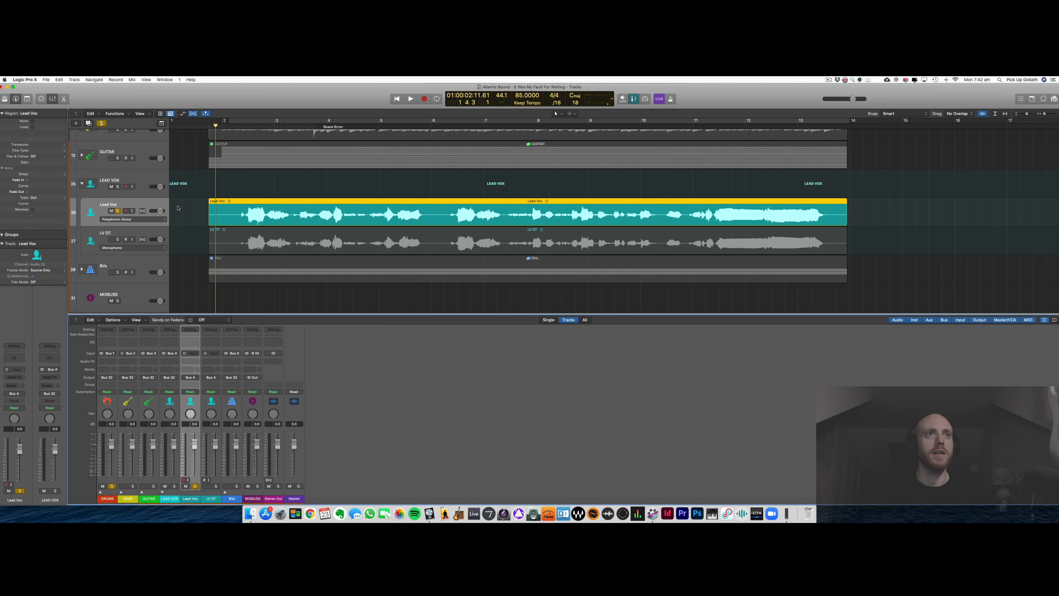
scroll(180, 208, down, 1)
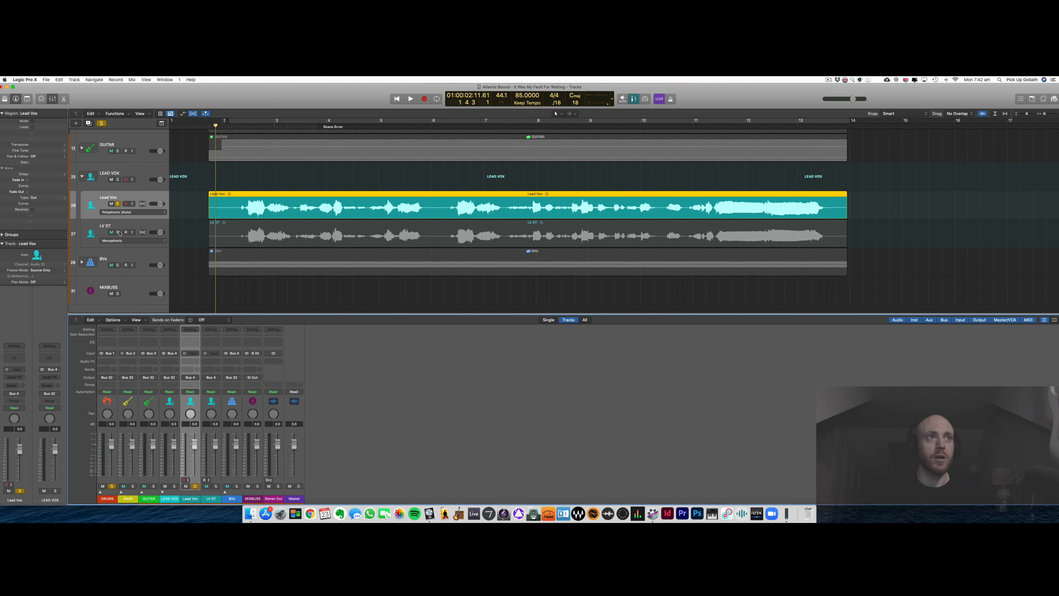
click(119, 233)
click(118, 203)
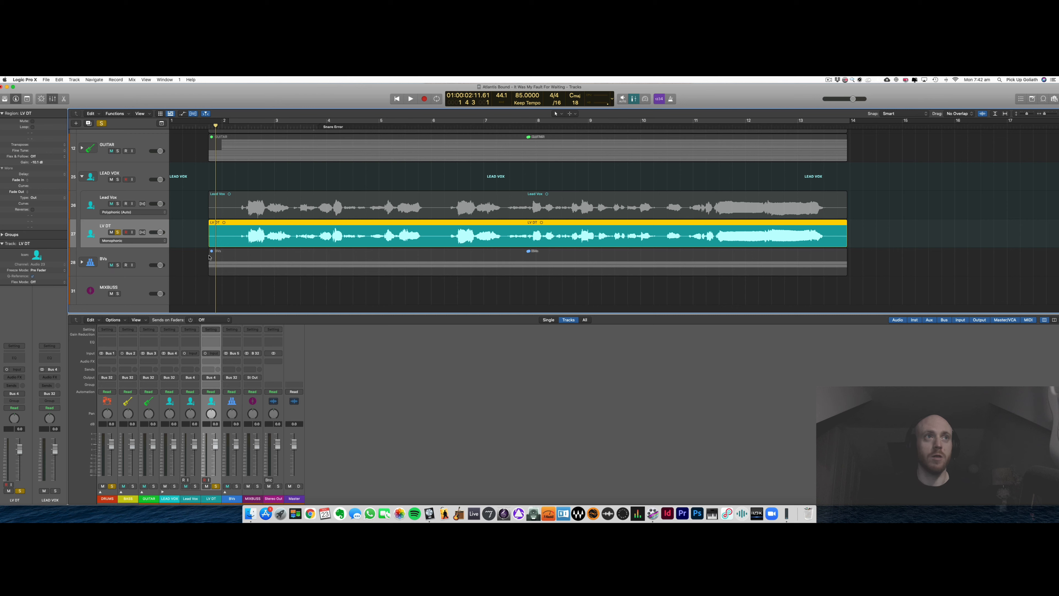
- Enable Flex on the LV DT track with the Polyphonic algorithm and solo Lead Vox alongside it
click(143, 232)
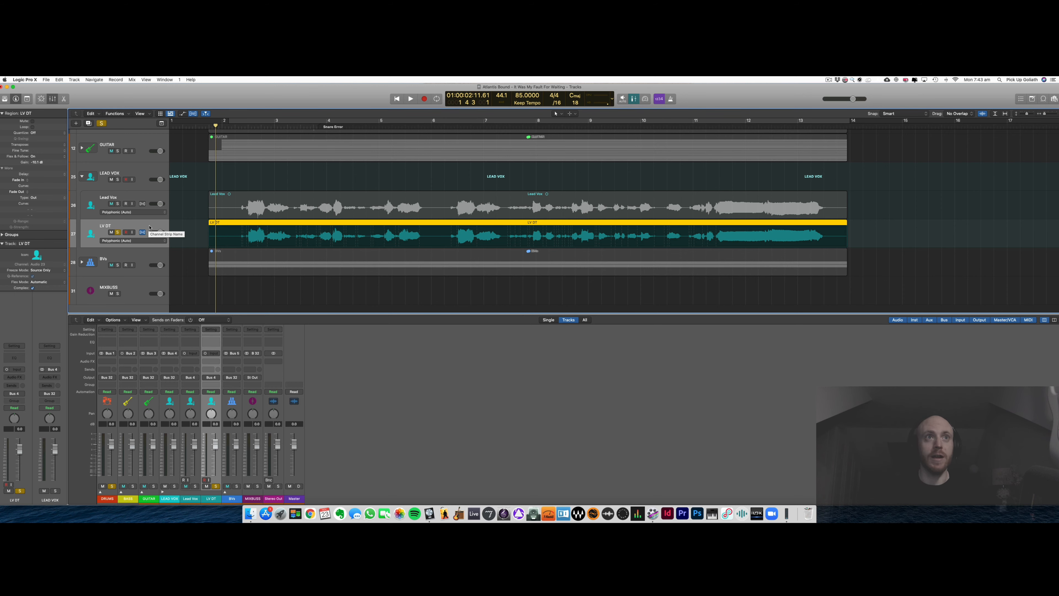
click(118, 203)
click(142, 194)
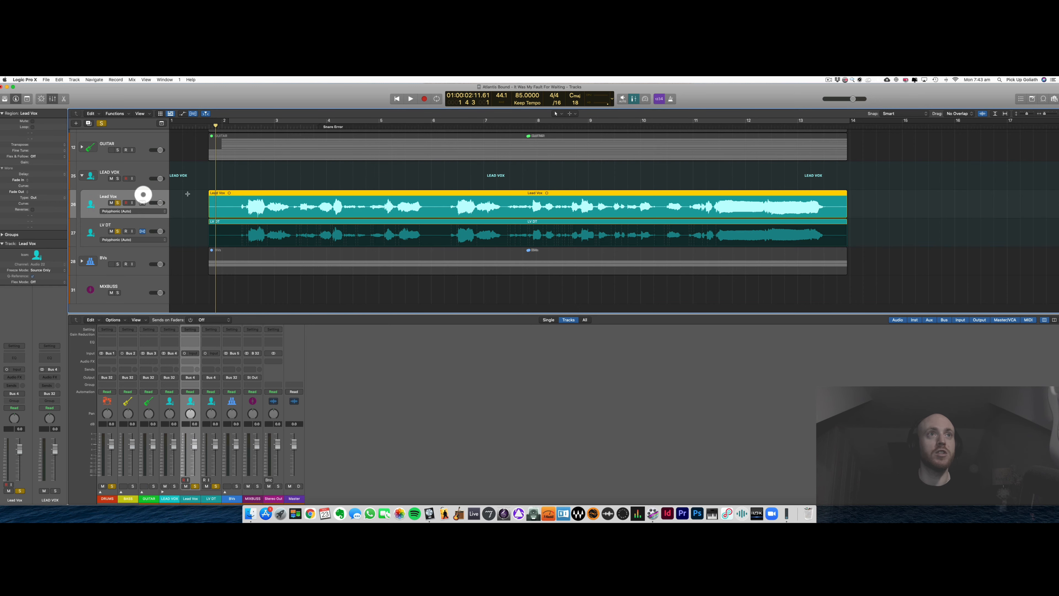
click(231, 222)
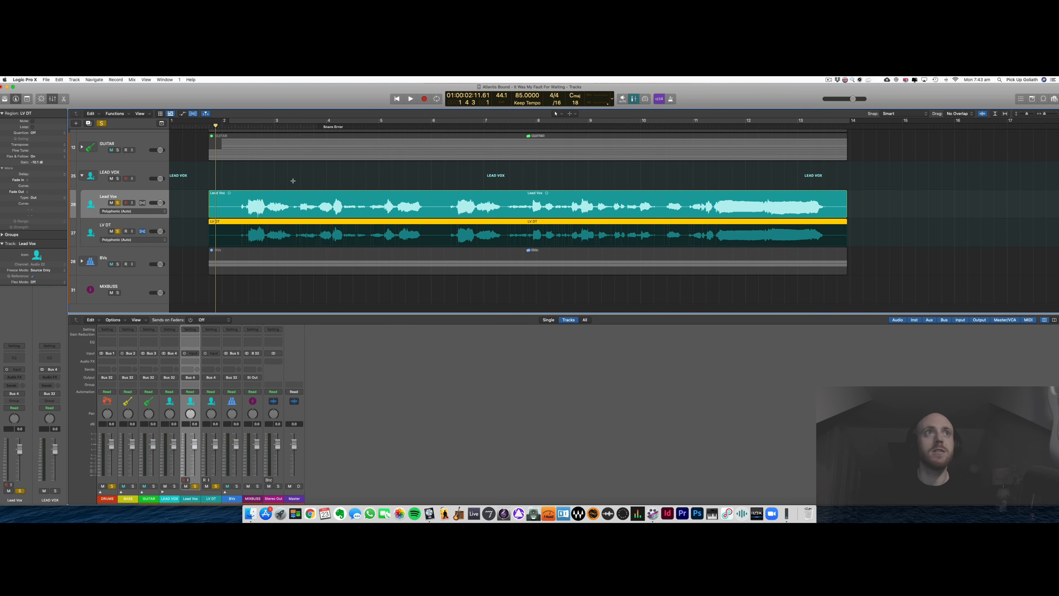
- Take the DRUMS track out of solo and pan LV DT and Lead Vox to opposite sides
scroll(293, 181, up, 3)
click(118, 143)
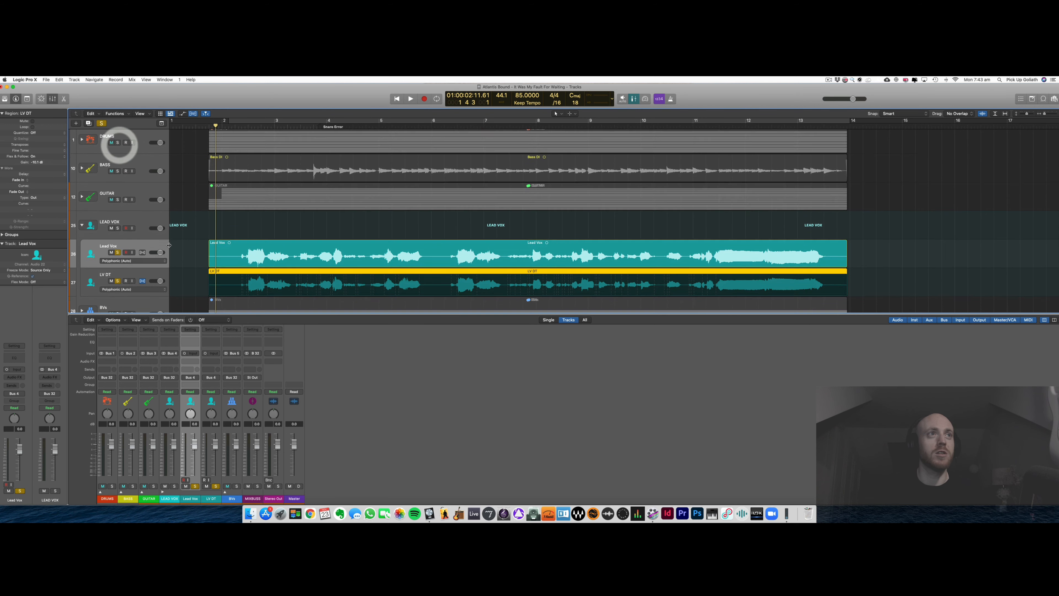
scroll(169, 245, down, 1)
click(141, 259)
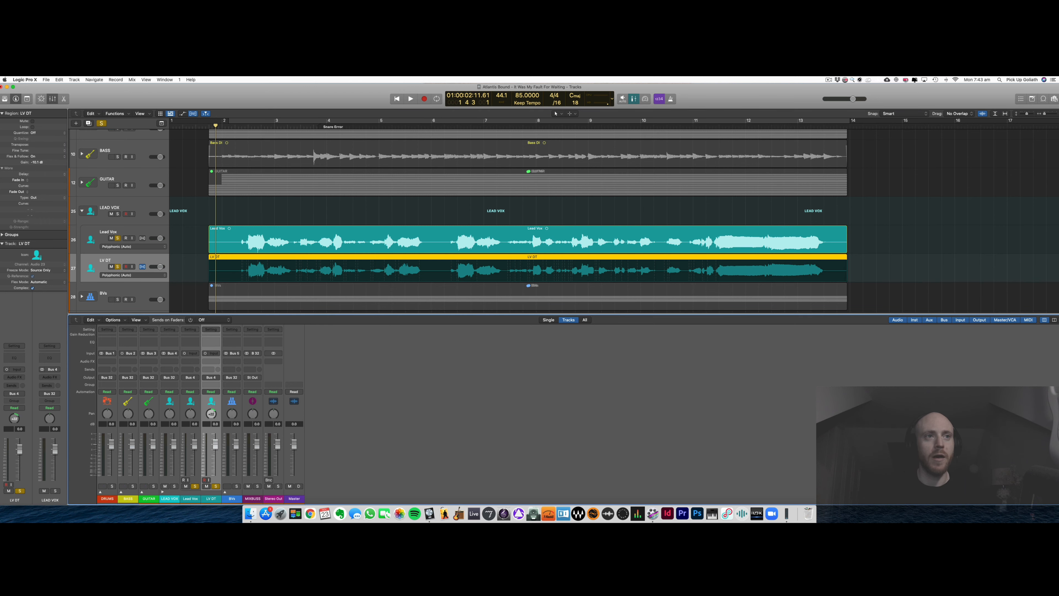
drag(190, 413, 190, 421)
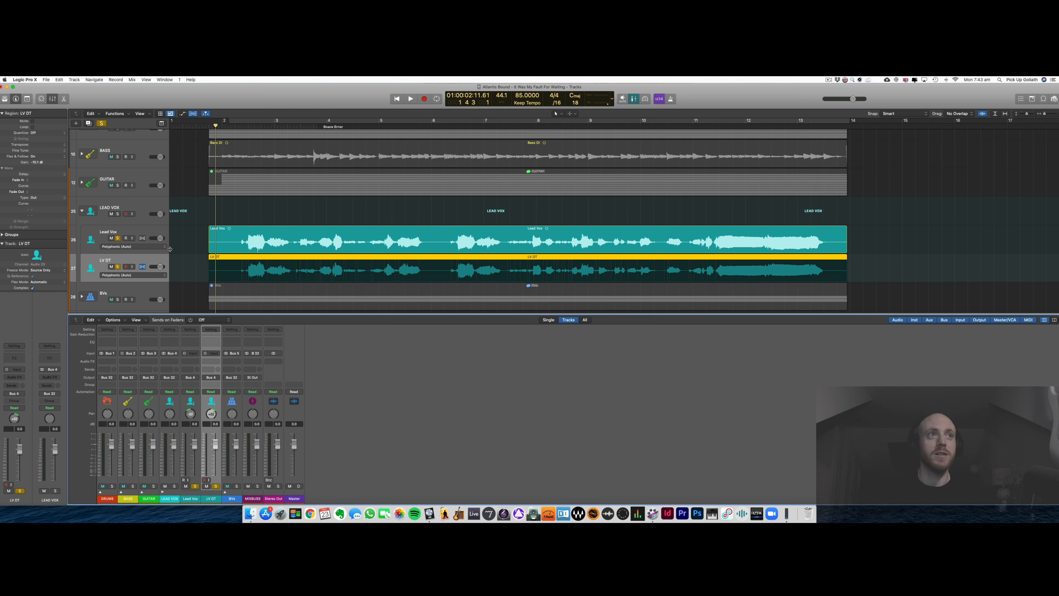
click(148, 262)
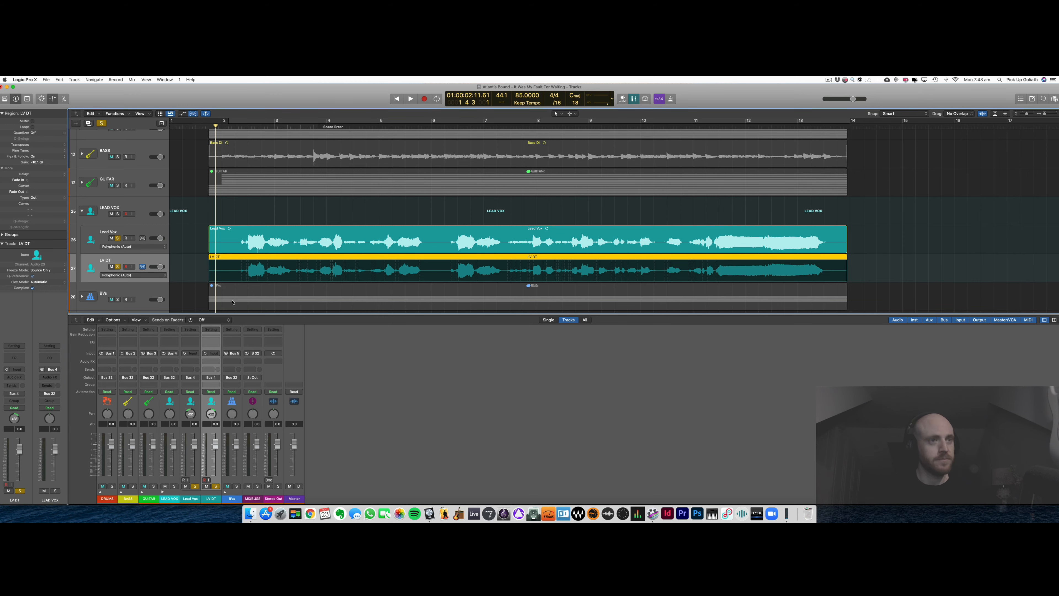
- Open the LV DT region in the audio track editor and align its first sustained vocal onset to 2 3 with a flex marker
key(x)
double_click(249, 277)
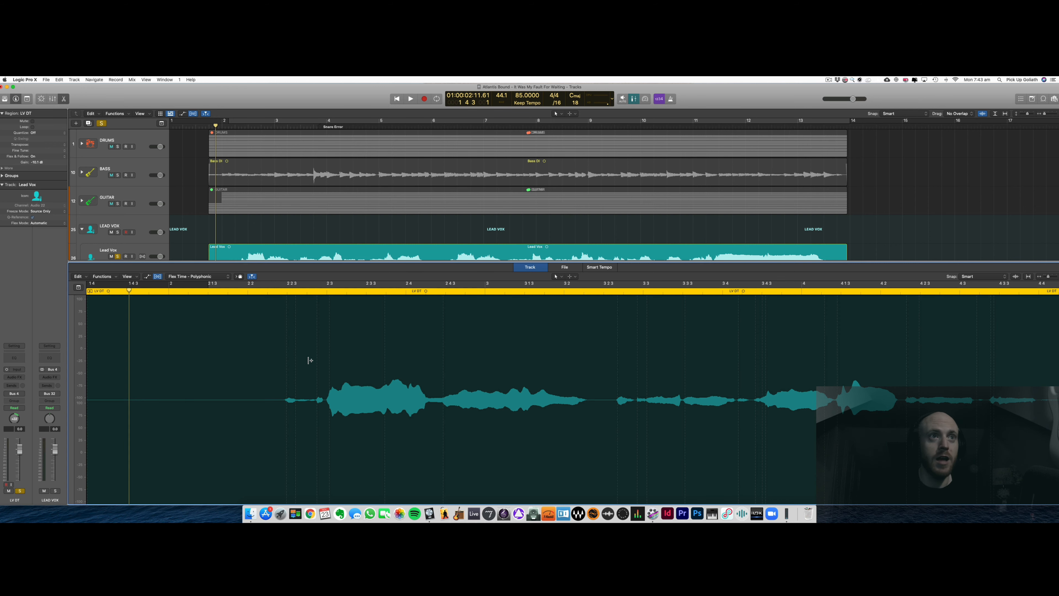
key(space)
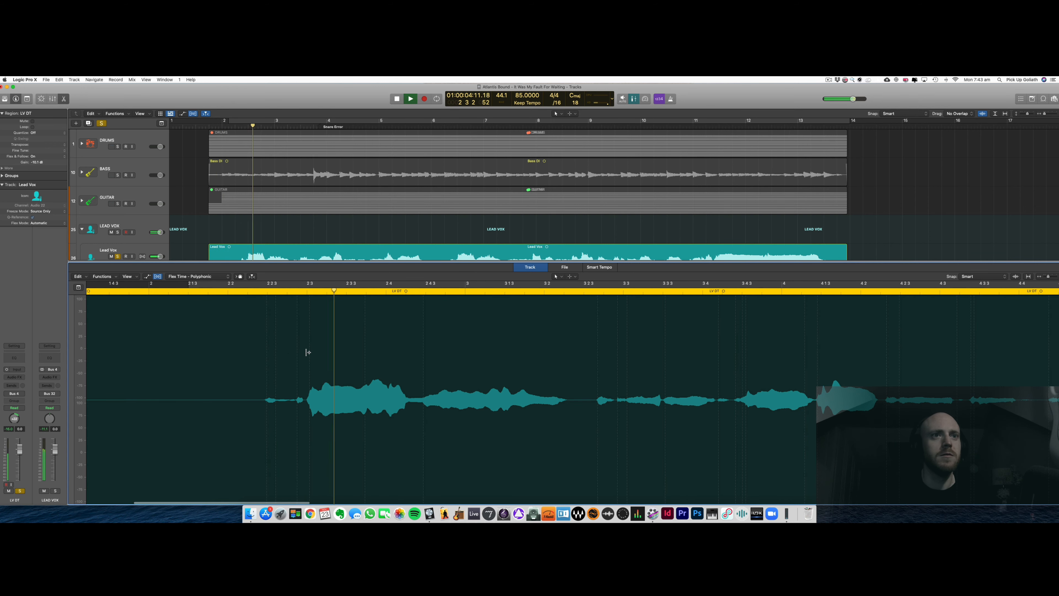
click(308, 352)
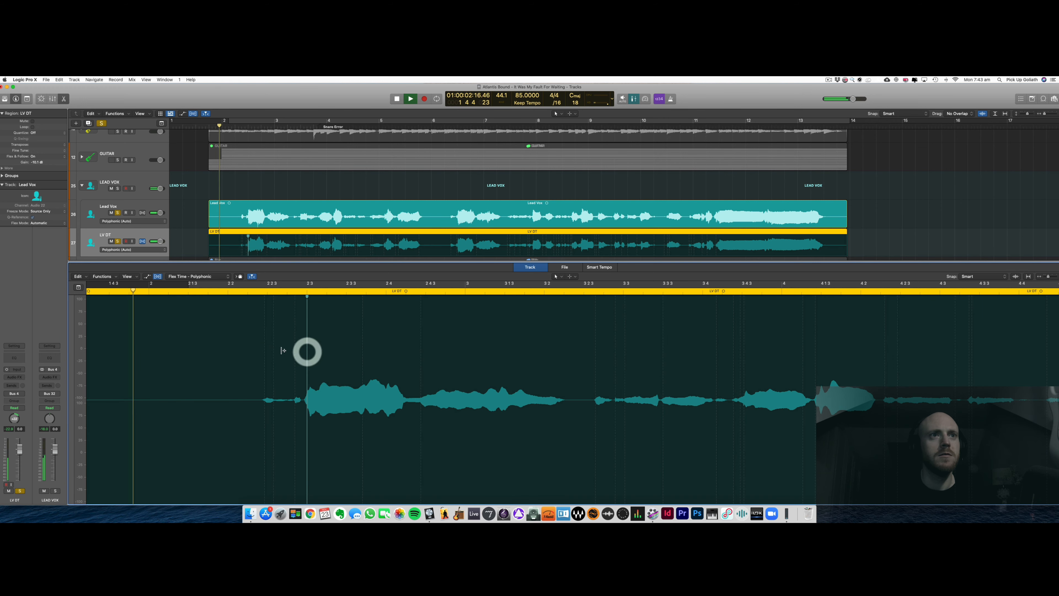
- Add flex markers to LV DT at 2 2 3, 2 4 3 and 3 1 3 around its opening words, and play them back
click(267, 352)
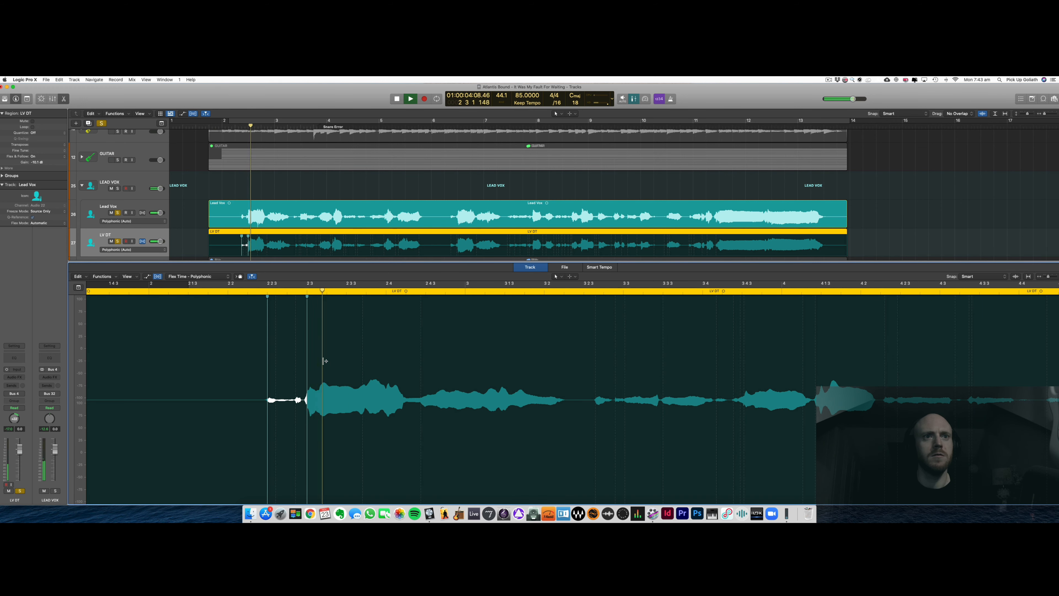
click(424, 357)
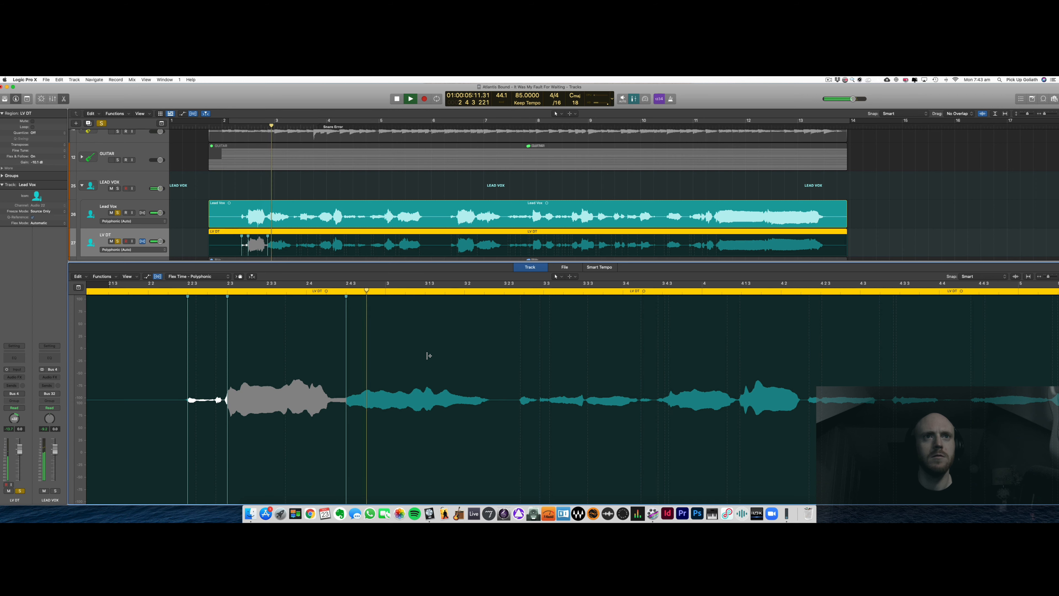
key(space)
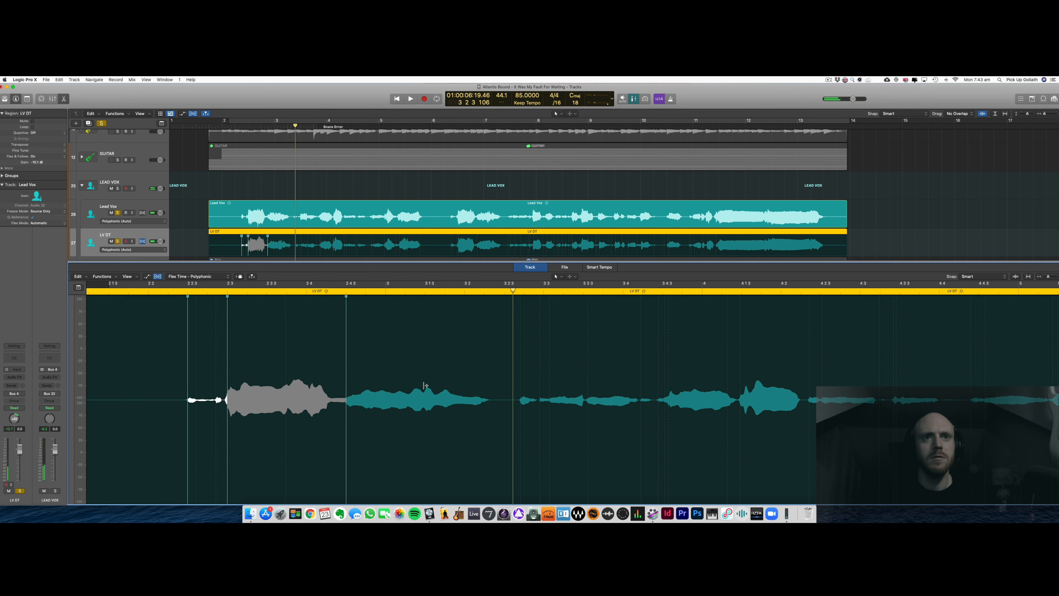
click(425, 386)
key(space)
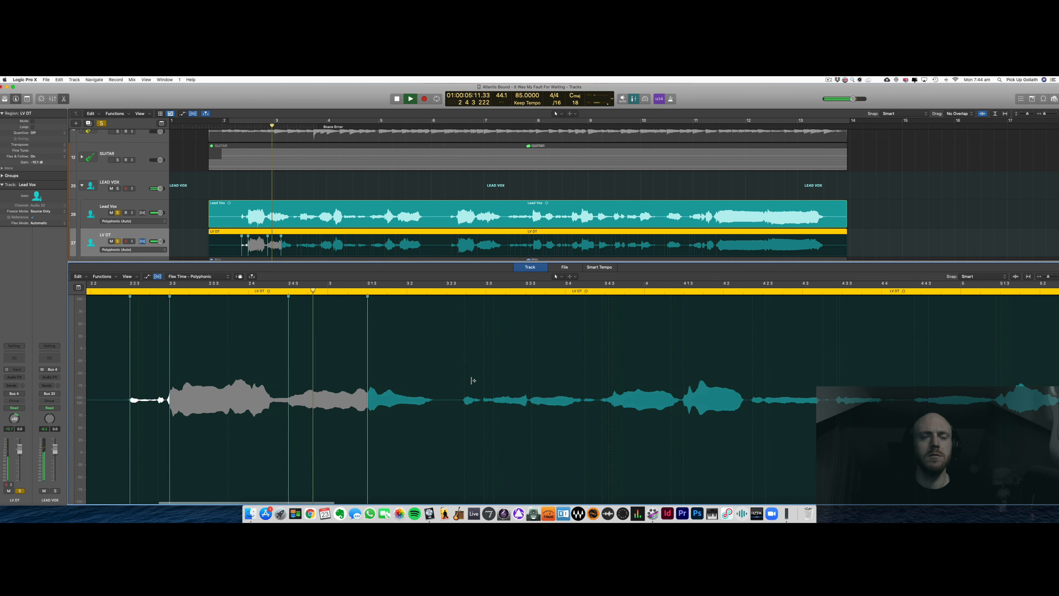
key(space)
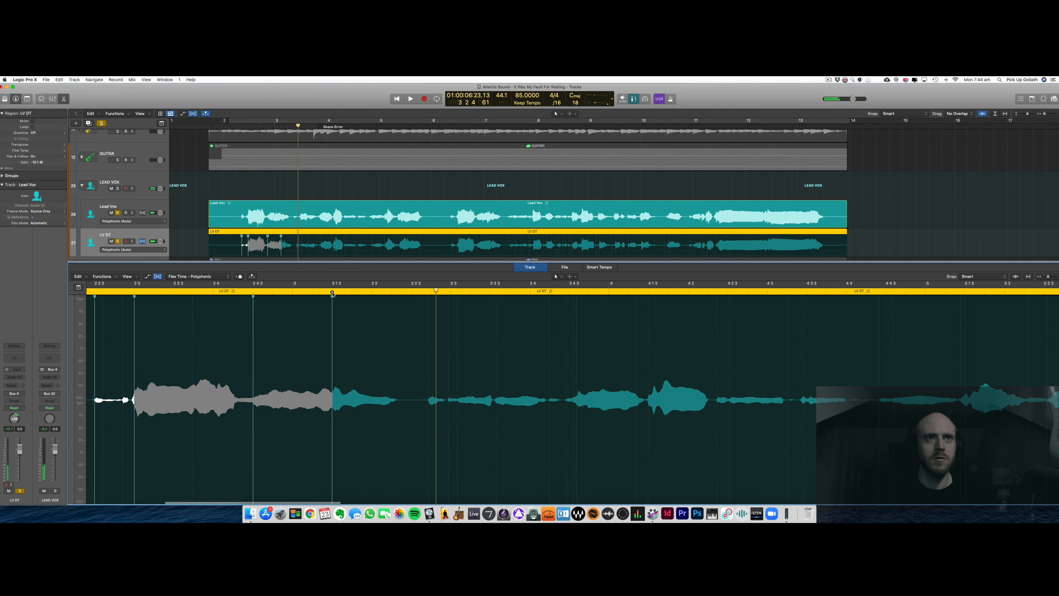
- Replace the 3 1 3 flex marker by snapping the syllable's actual onset to 3 1 3, and audition it from bar 3
drag(333, 293, 336, 292)
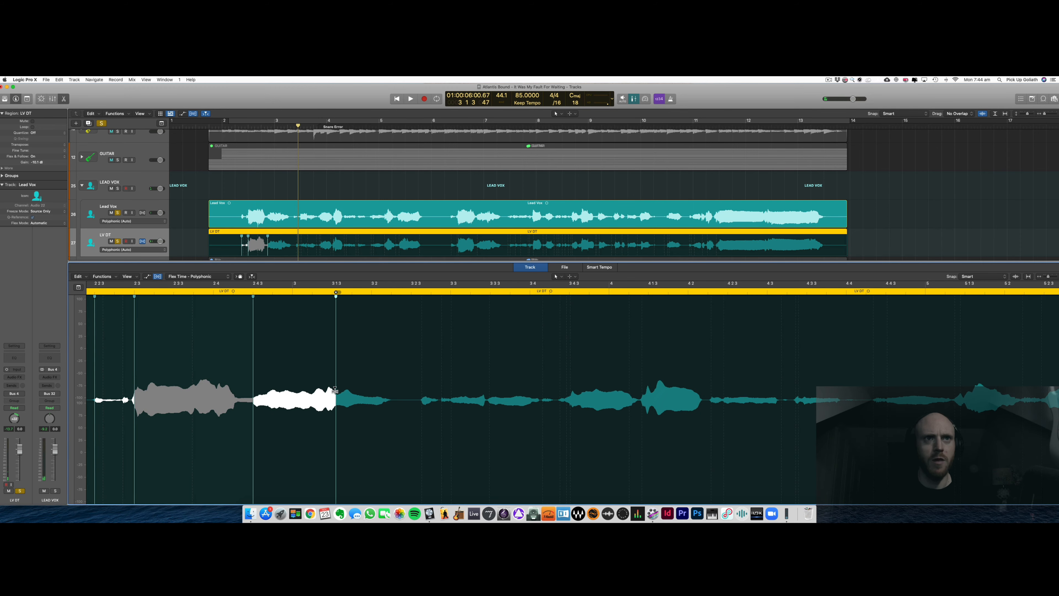
drag(334, 390, 331, 390)
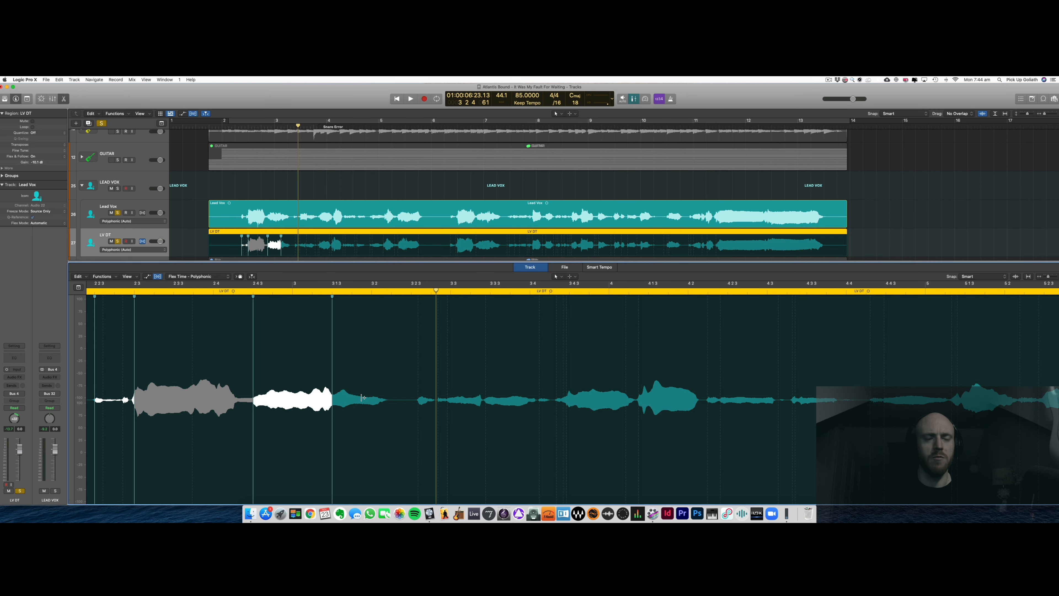
key(shift+space)
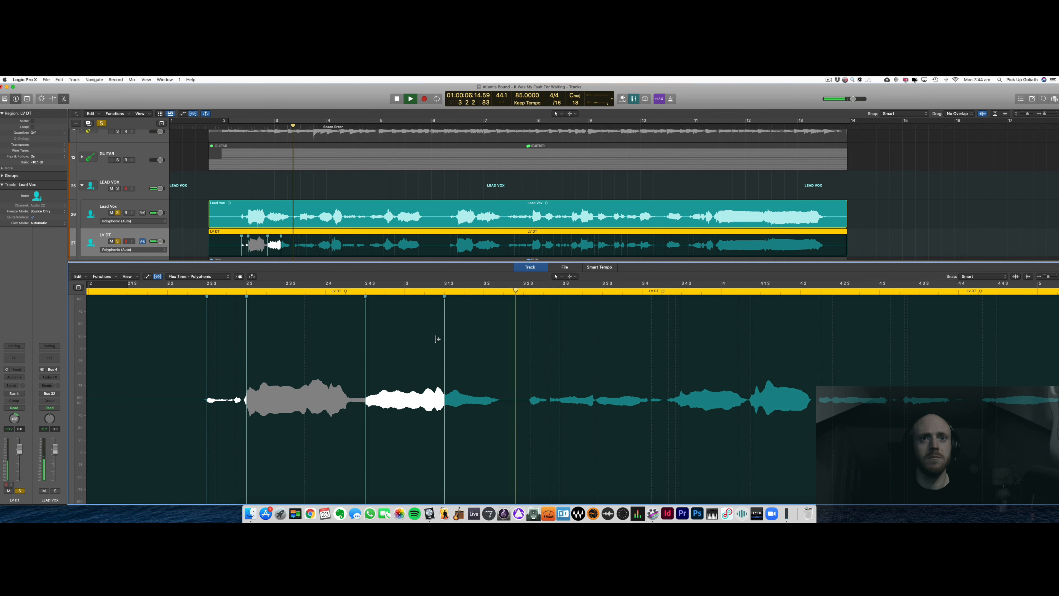
key(space)
click(407, 291)
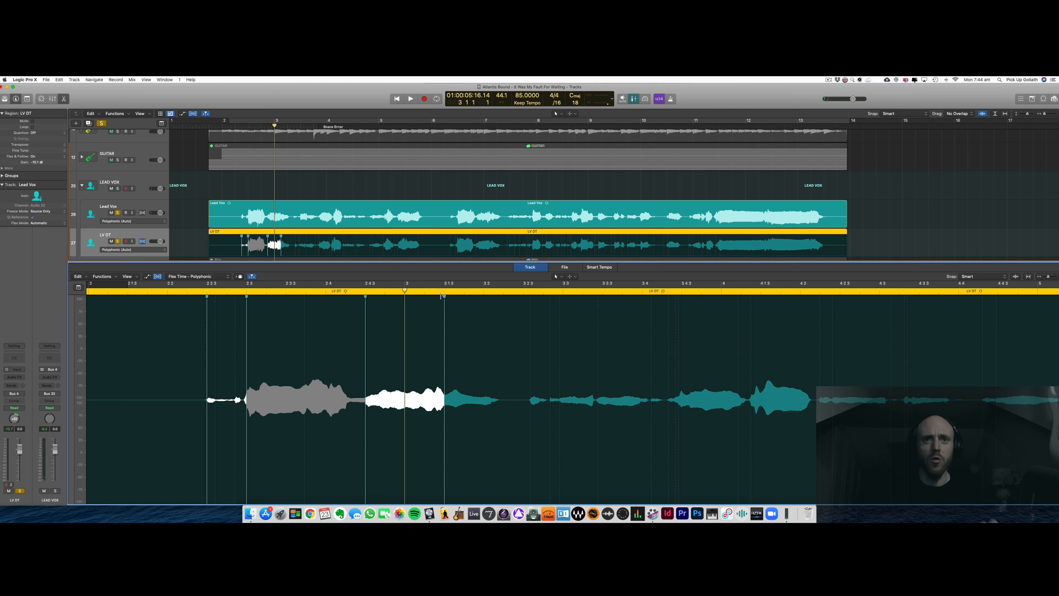
key(space)
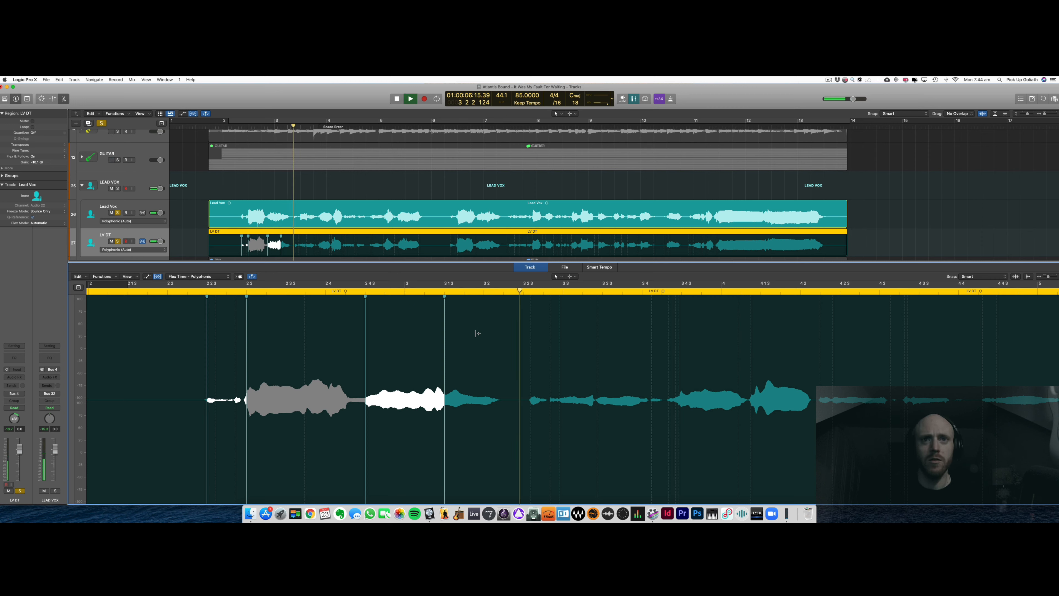
key(space)
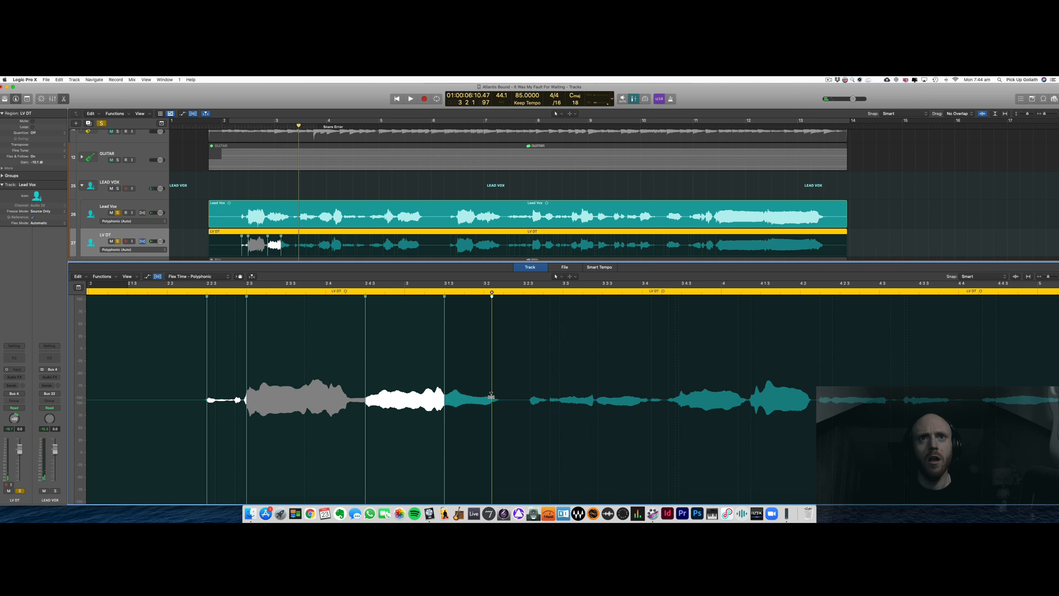
drag(492, 396, 485, 395)
key(space)
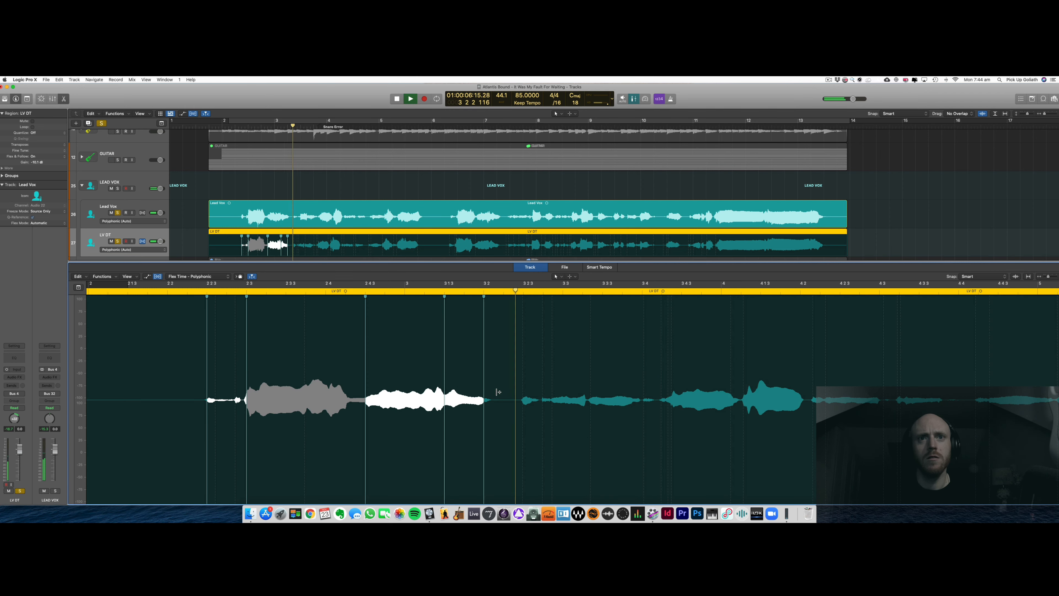
key(space)
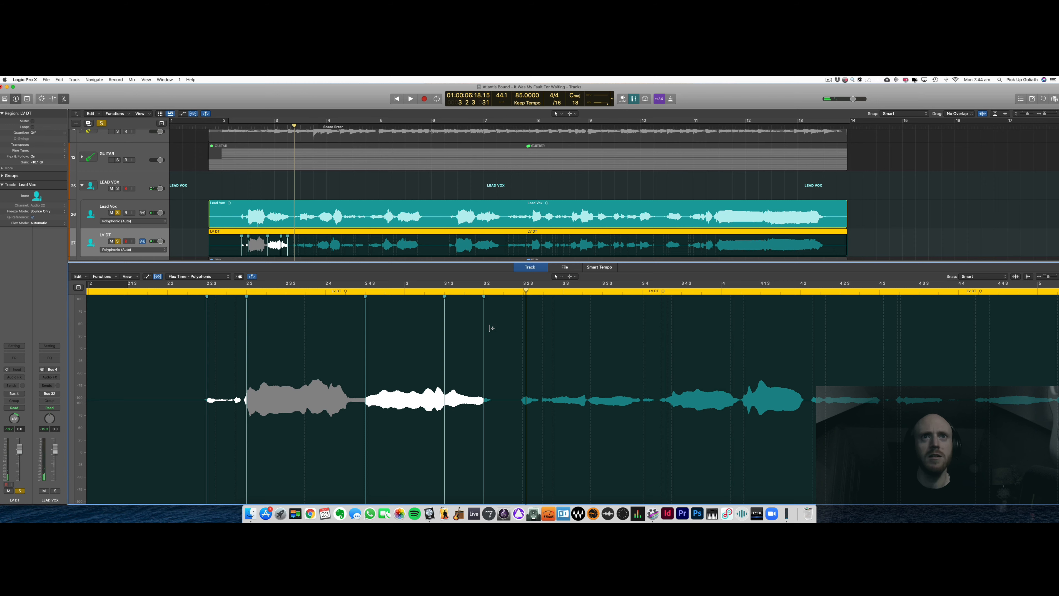
key(ctrl+z)
- Pull the end of the first LV DT phrase back to 3 2 and mark the next phrase's start at 3 2 3 with flex markers
key(super+space)
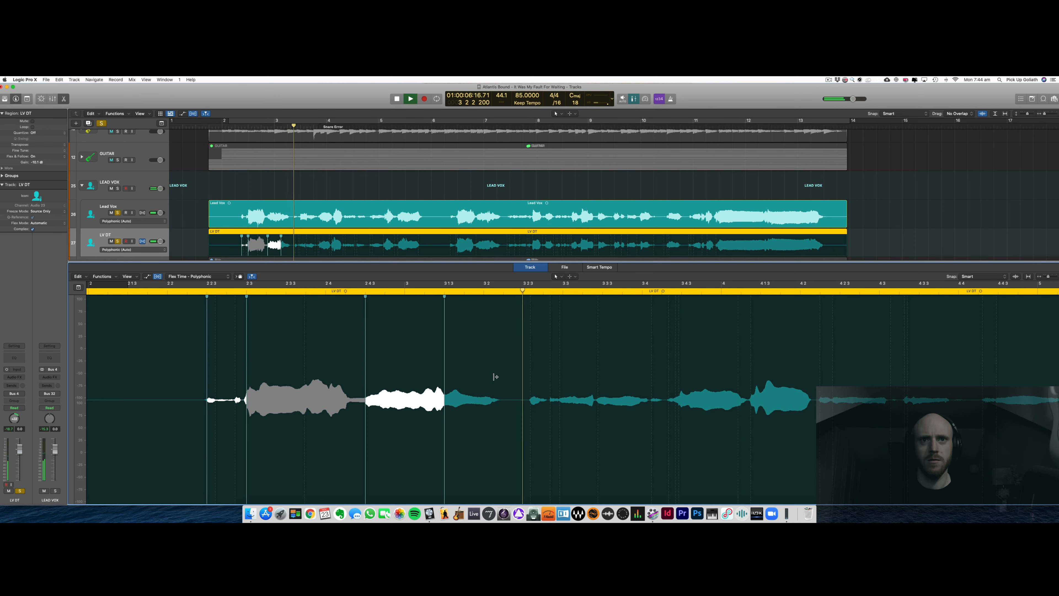
drag(496, 394, 484, 394)
key(space)
key(space)
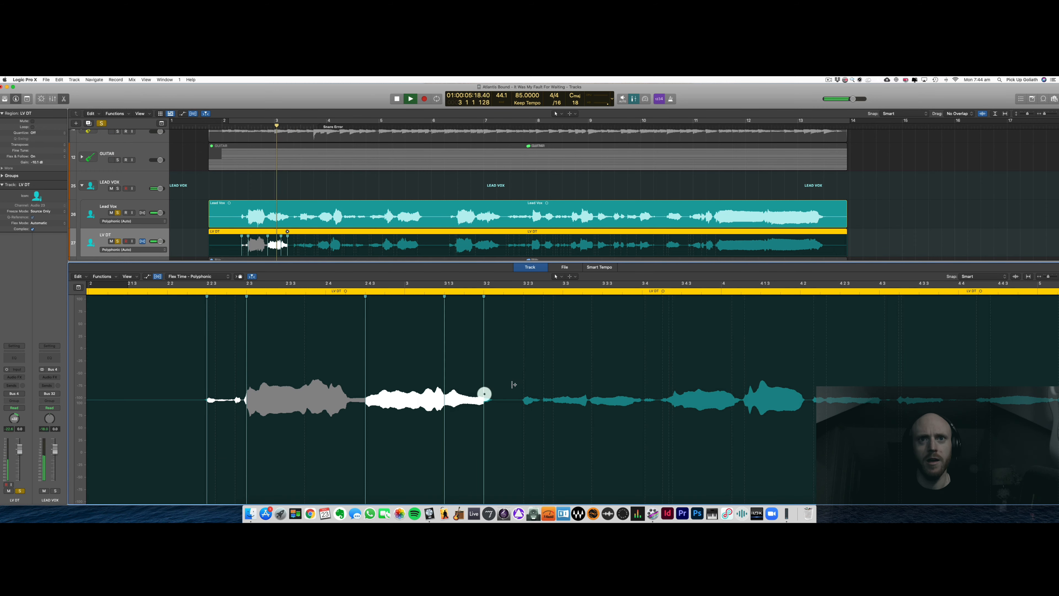
key(space)
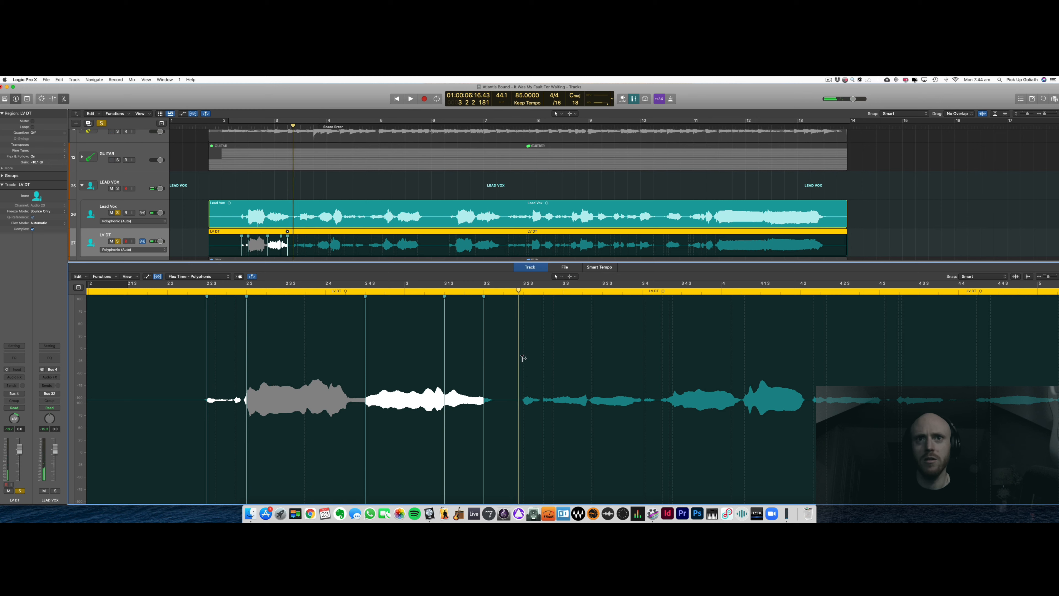
click(522, 359)
key(space)
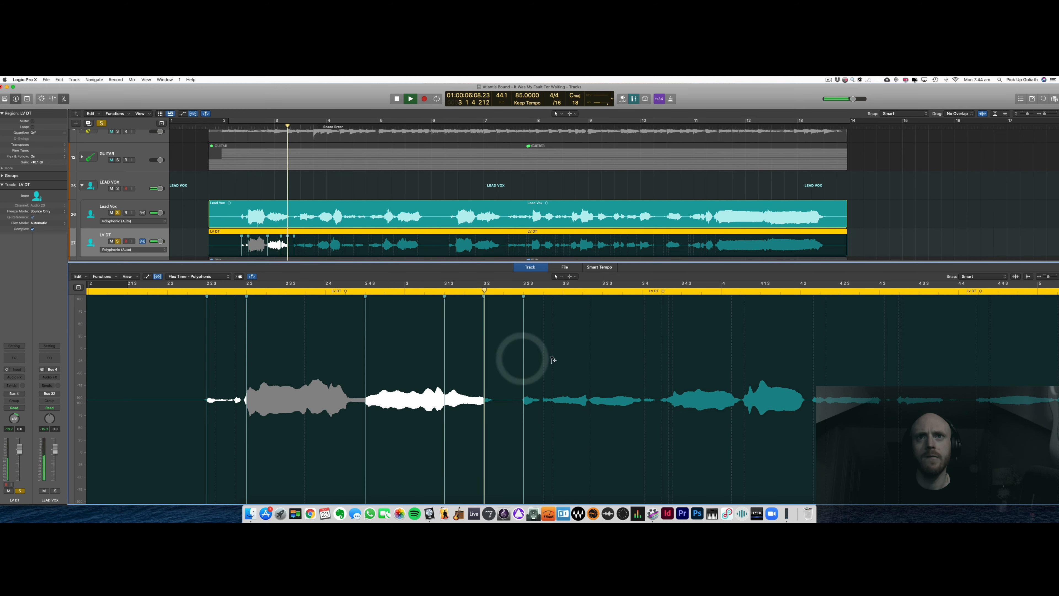
key(space)
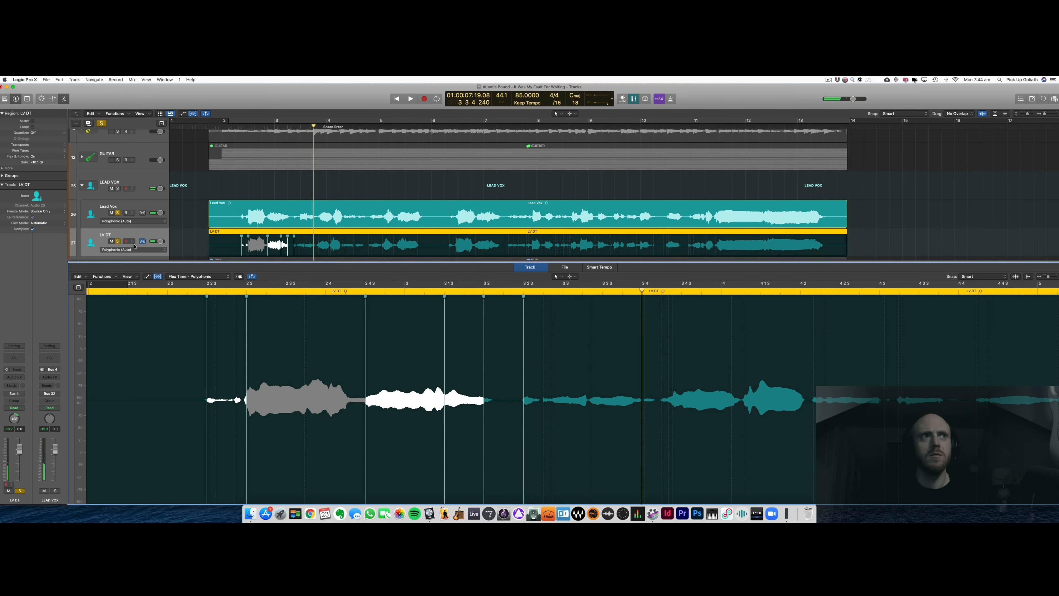
- Take LV DT out of solo to hear Lead Vox alone, and solo LV DT again for comparison
click(118, 241)
key(space)
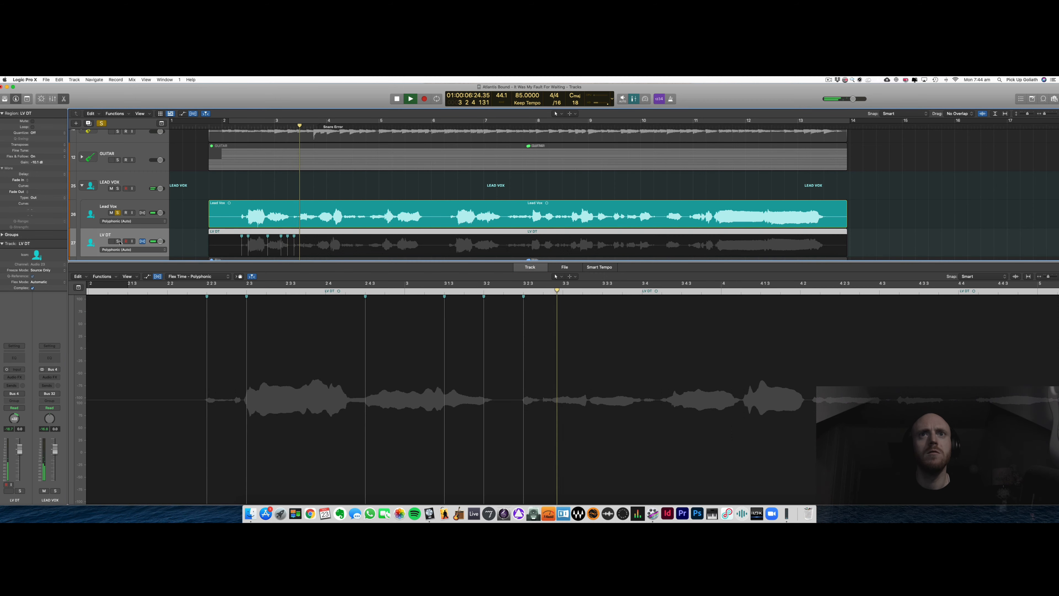
click(118, 241)
key(space)
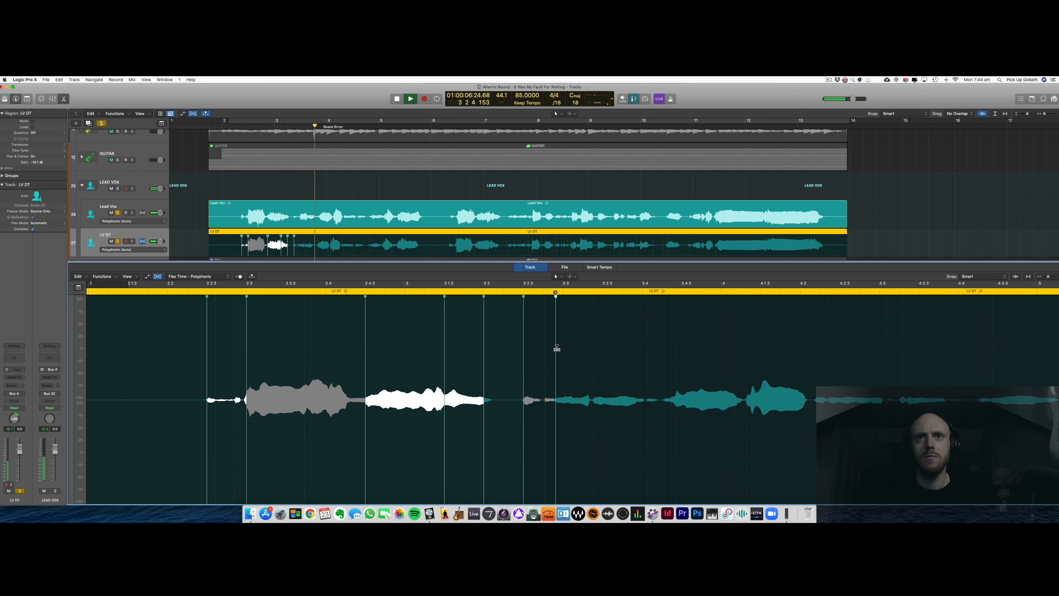
- Align the second phrase's syllables in LV DT to 3 3, 3 3 3 and 3 4 3 with flex markers while auditioning
click(562, 348)
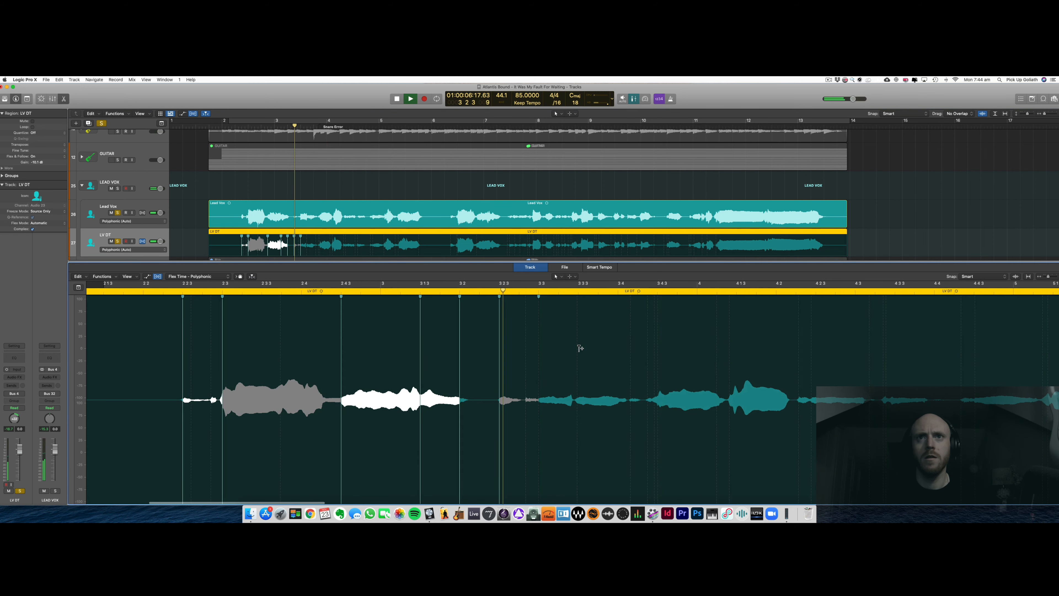
click(578, 357)
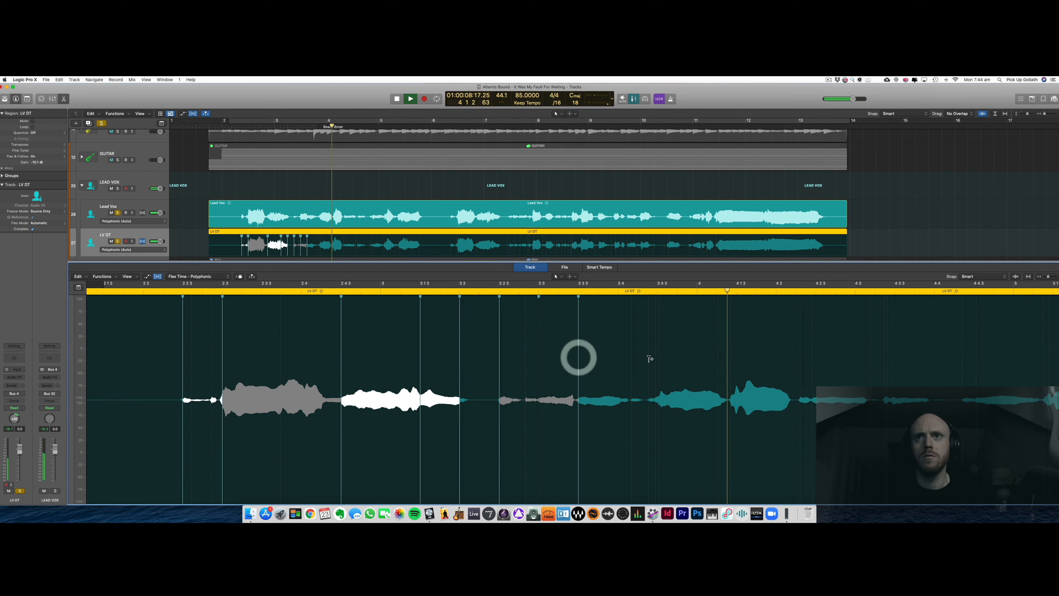
key(comma)
key(comma)
scroll(708, 357, right, 3)
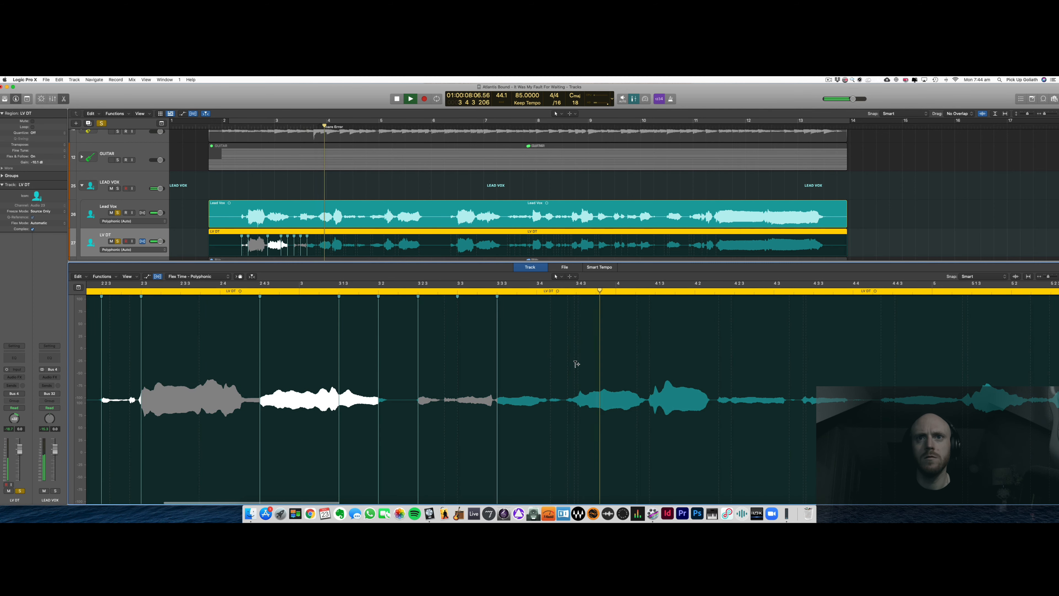
click(577, 363)
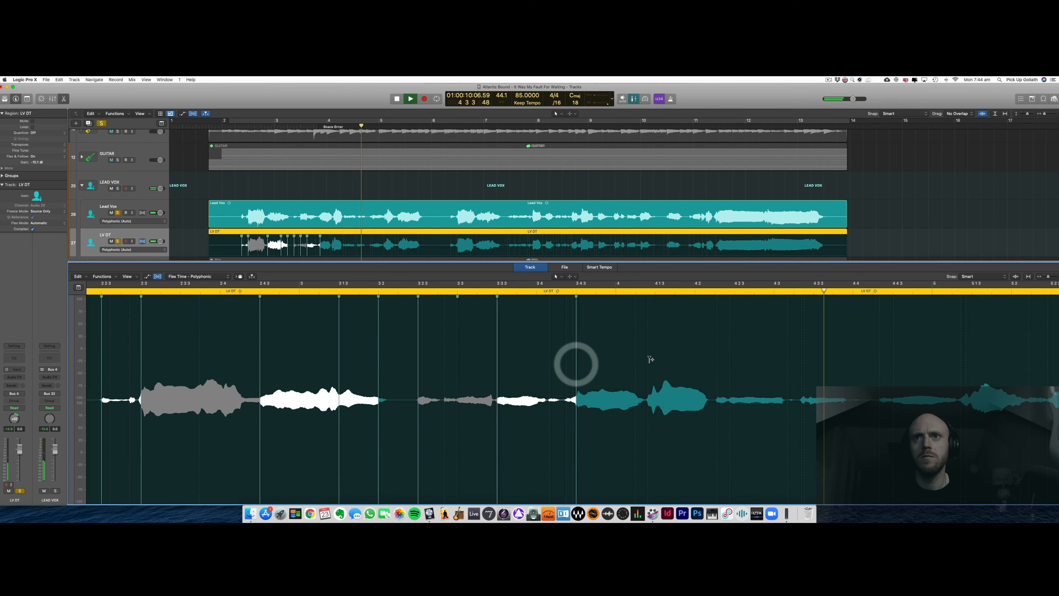
click(657, 385)
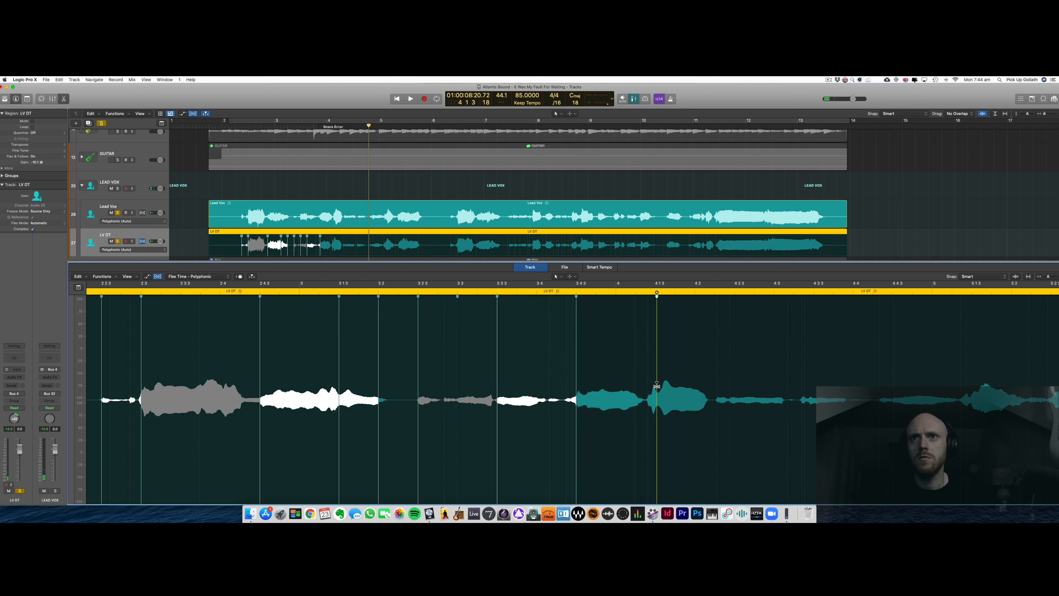
click(657, 386)
double_click(472, 290)
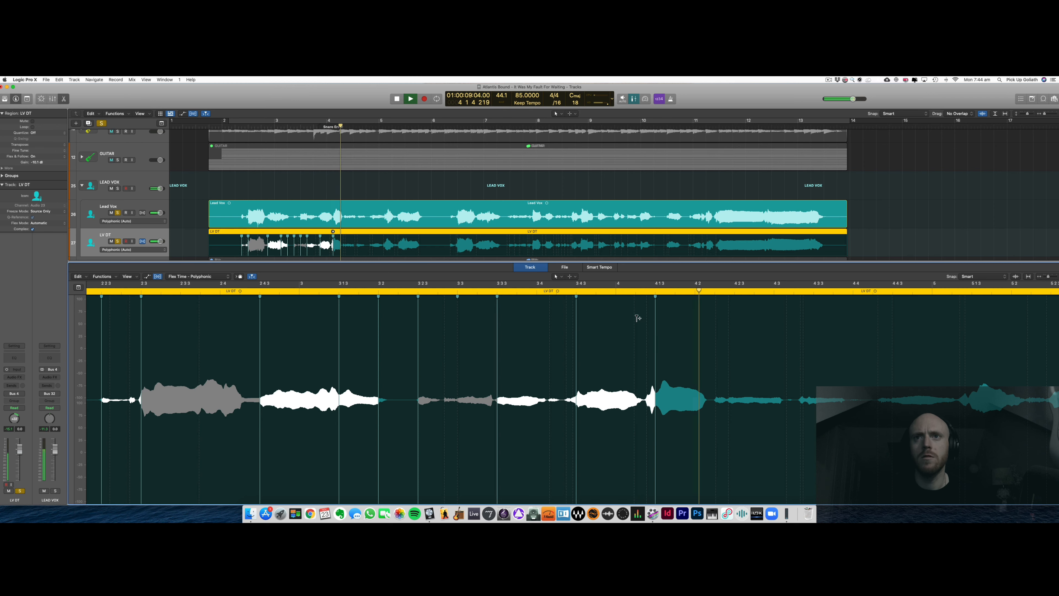
key(space)
click(655, 293)
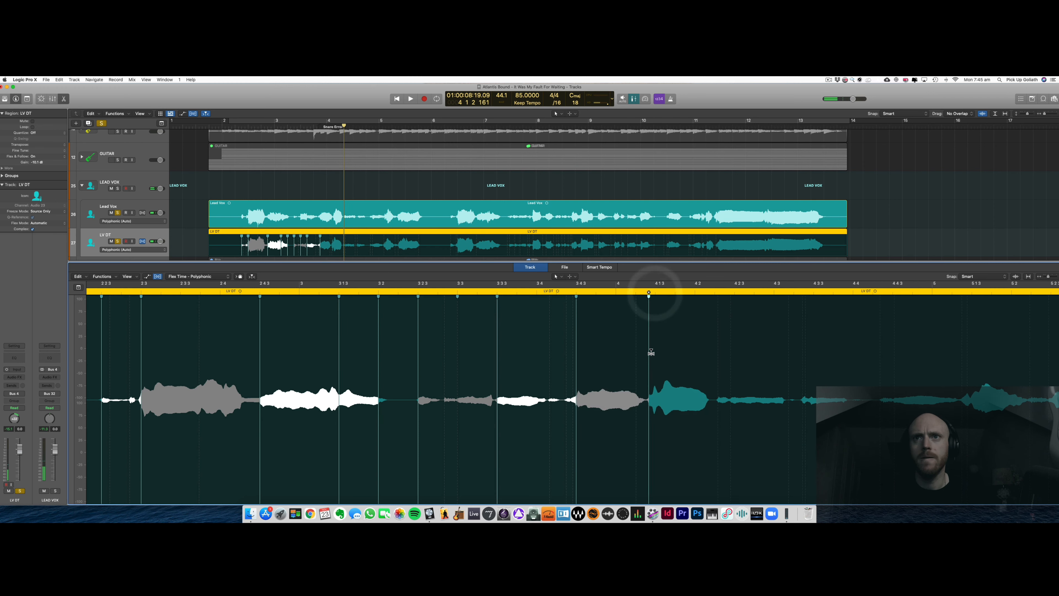
- Snap the start of the loud LV DT syllable to 4 1 3 and align the following quiet syllable to 4 2 3 with flex markers
click(655, 352)
key(space)
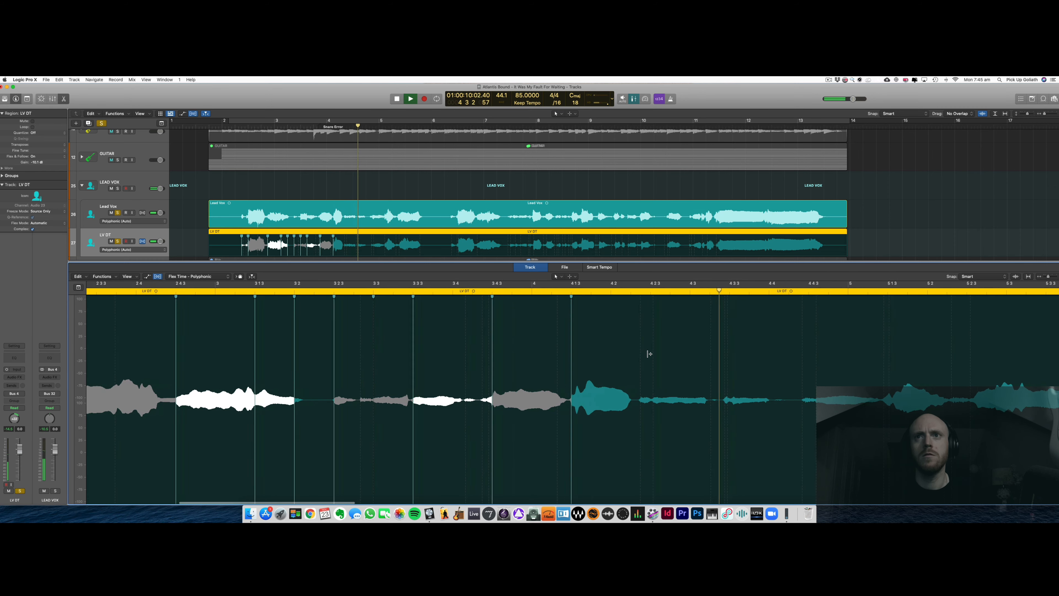
key(space)
click(645, 355)
key(space)
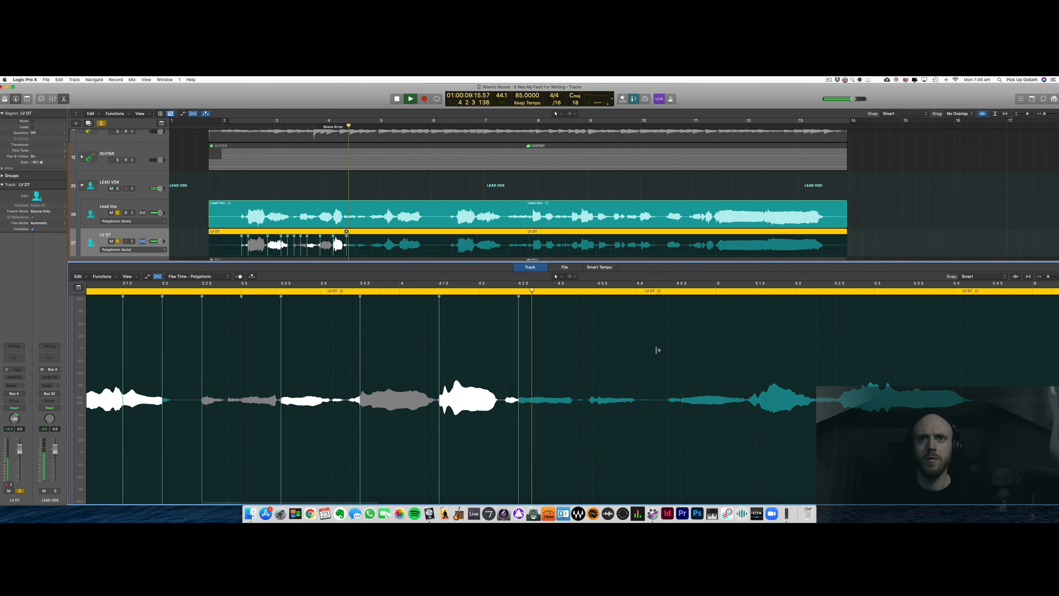
- Align the next LV DT syllables to 4 3 3, 4 4 3 and 5 1 3 with flex markers
click(594, 367)
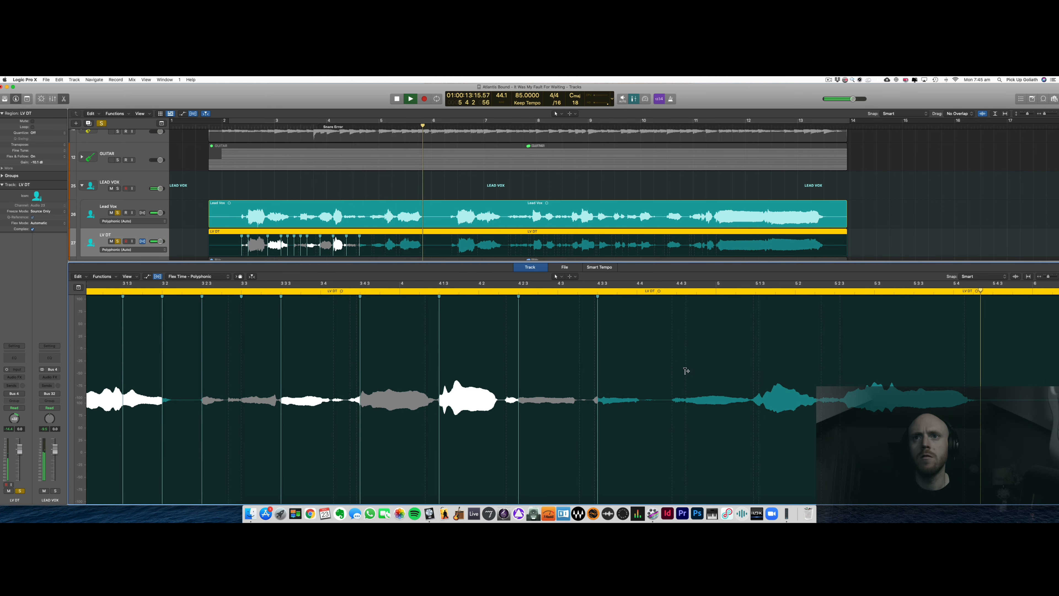
click(676, 371)
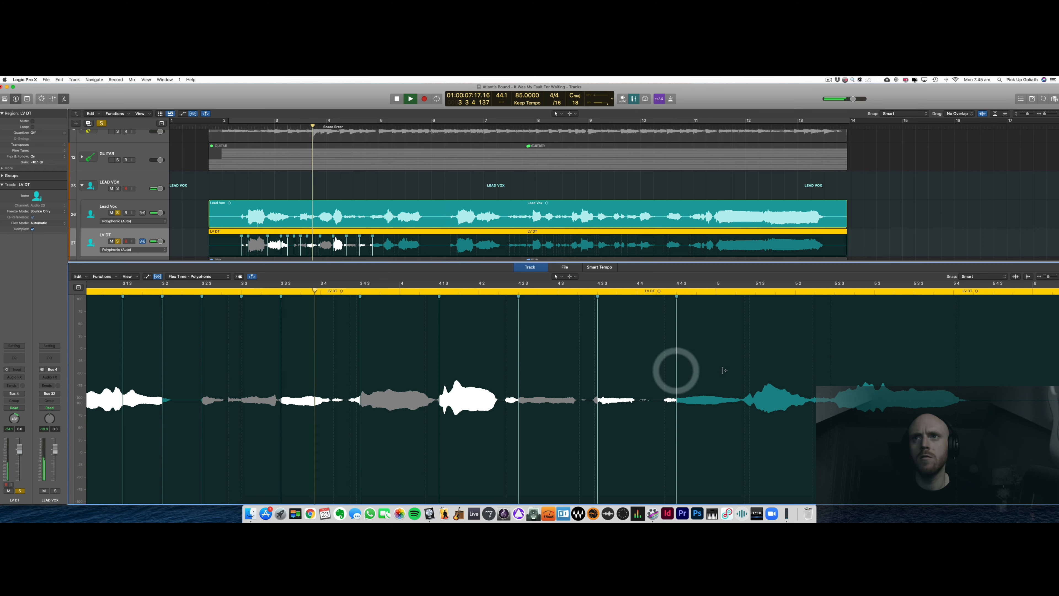
click(755, 368)
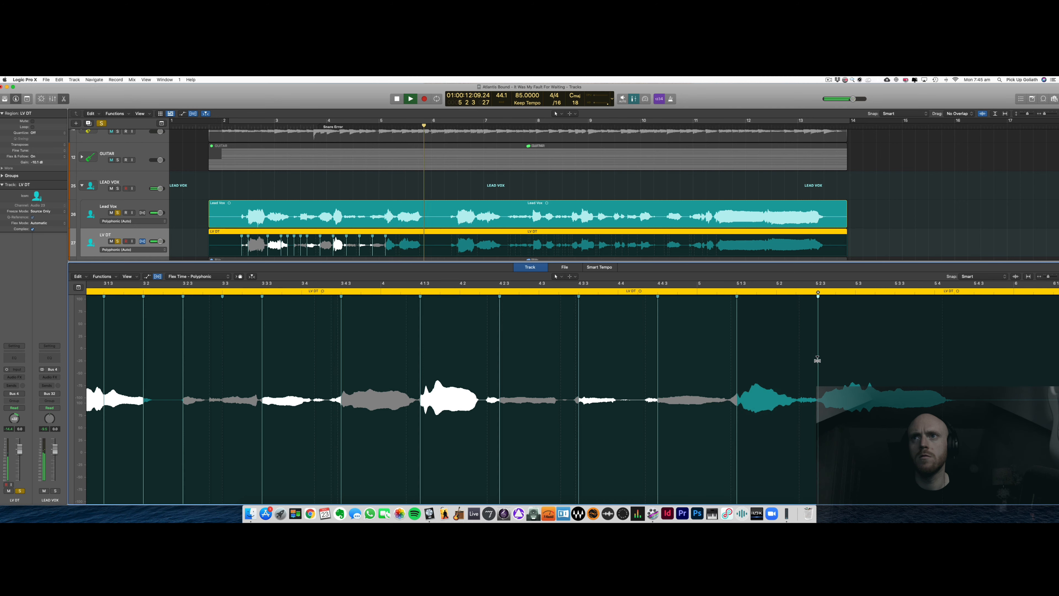
click(816, 359)
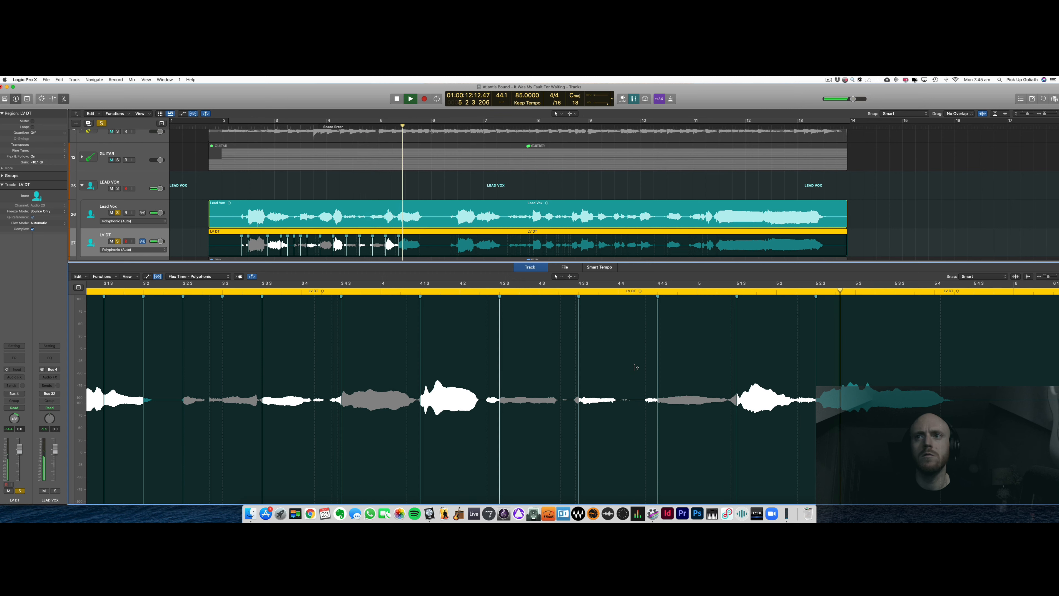
key(space)
double_click(816, 296)
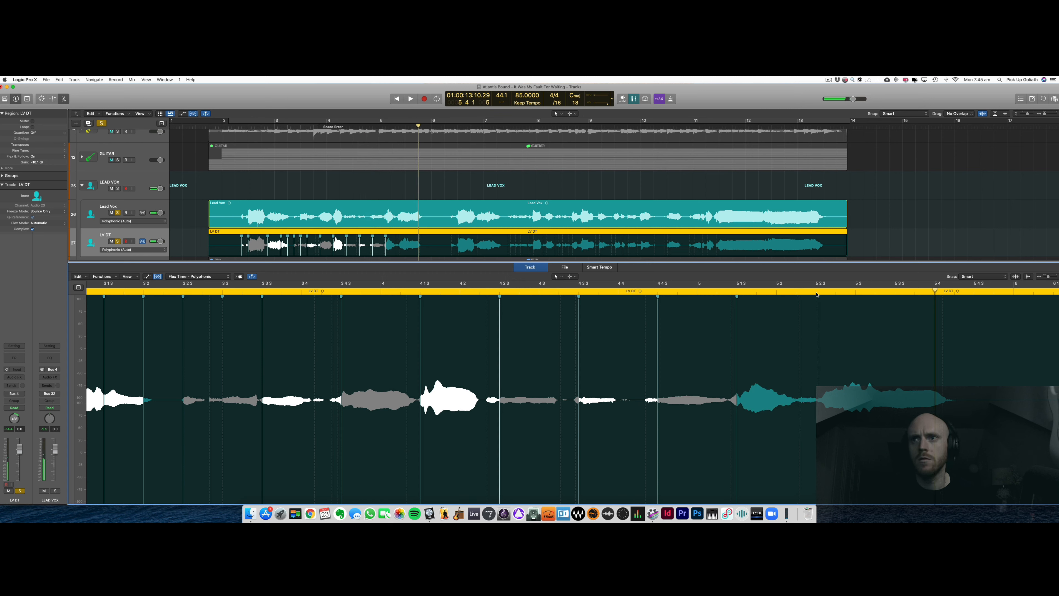
- Snap the final sustained note's start to 5 2 3 and its end to 5 4 with flex markers, and play back the phrase
click(816, 388)
key(space)
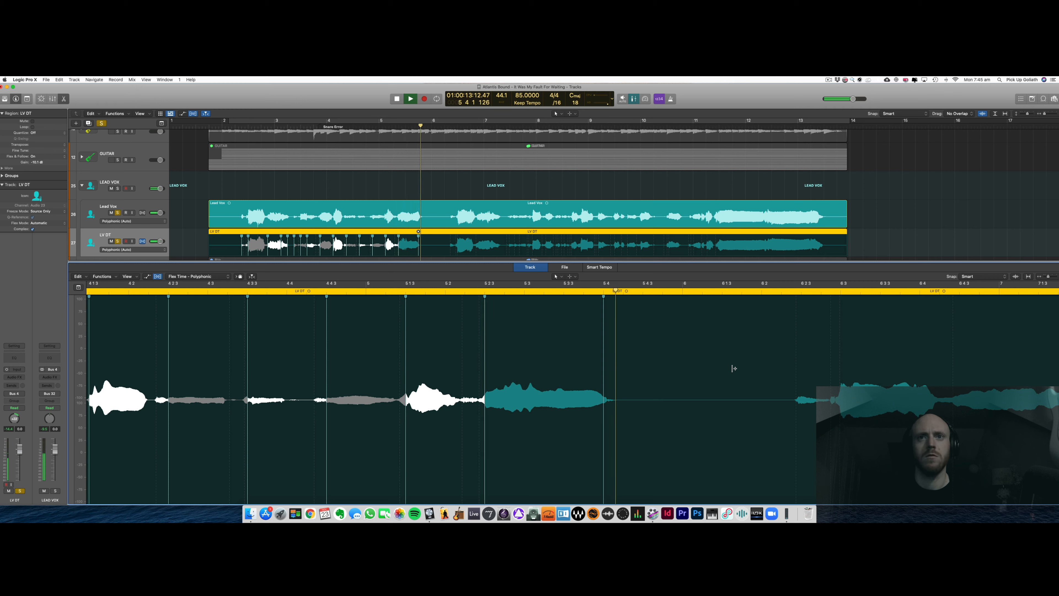
- Try flex markers inside the sustained LV DT note between 5 2 3 and 5 4, auditioning the phrase and removing each marker
key(space)
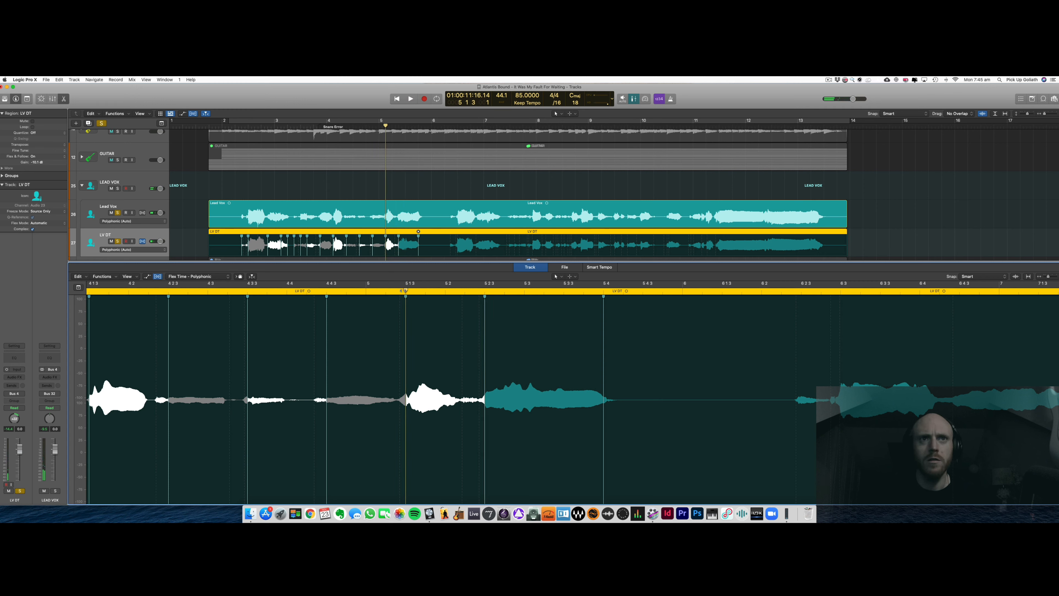
double_click(403, 290)
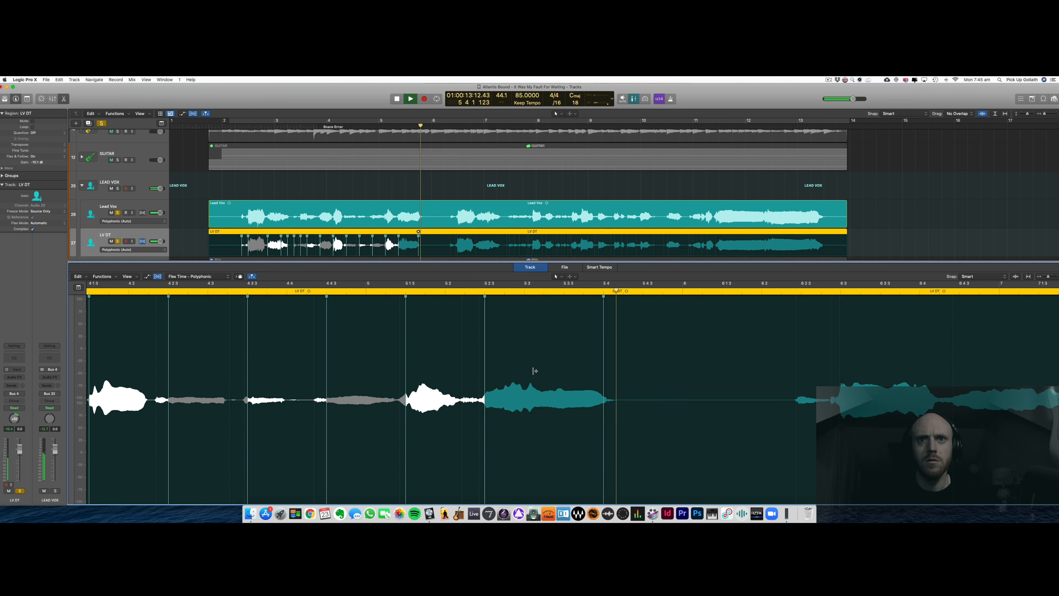
key(space)
click(541, 389)
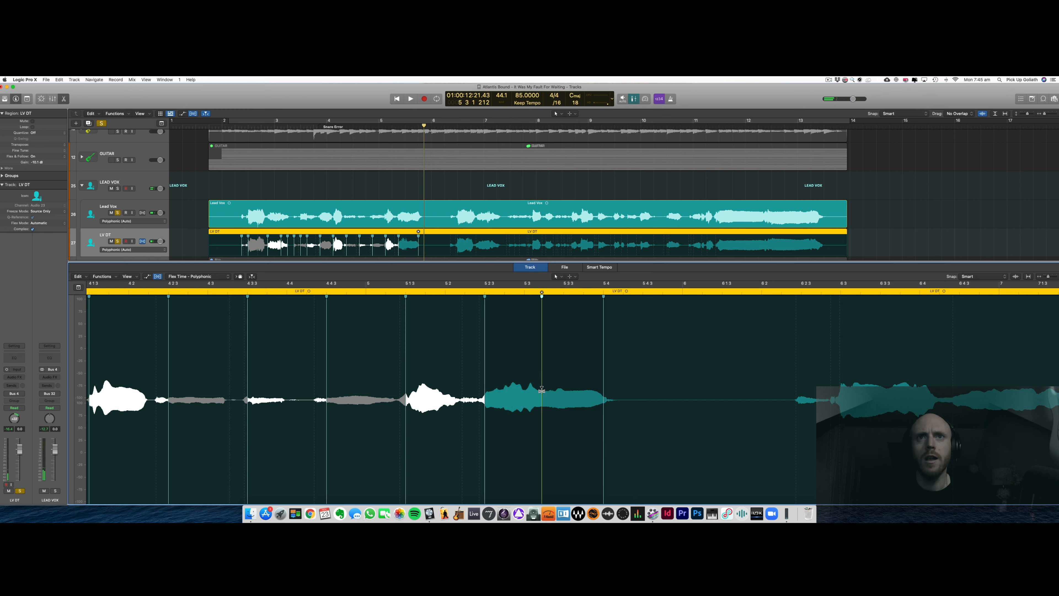
double_click(542, 390)
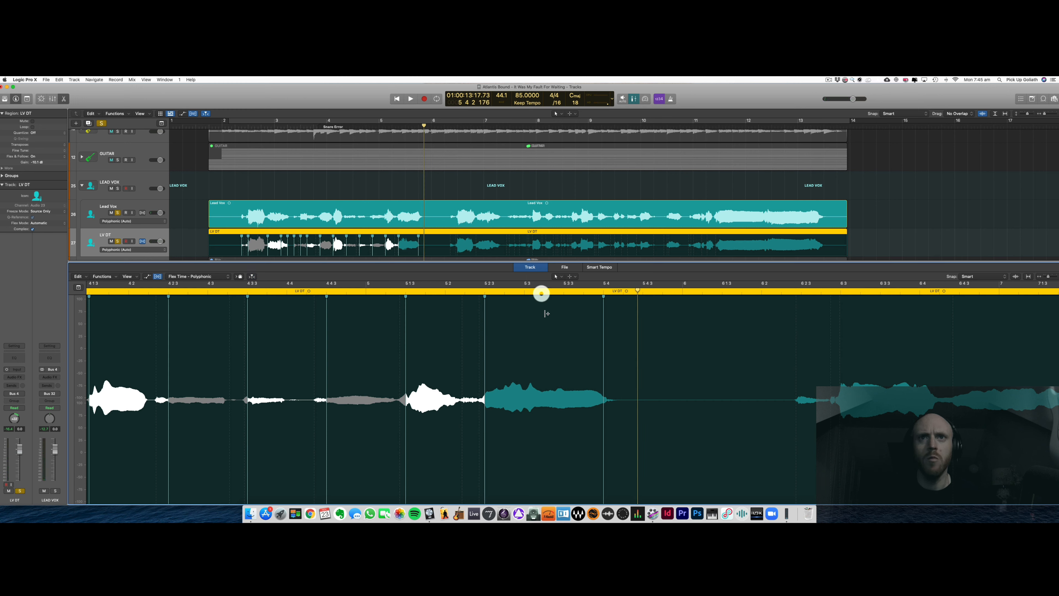
double_click(541, 292)
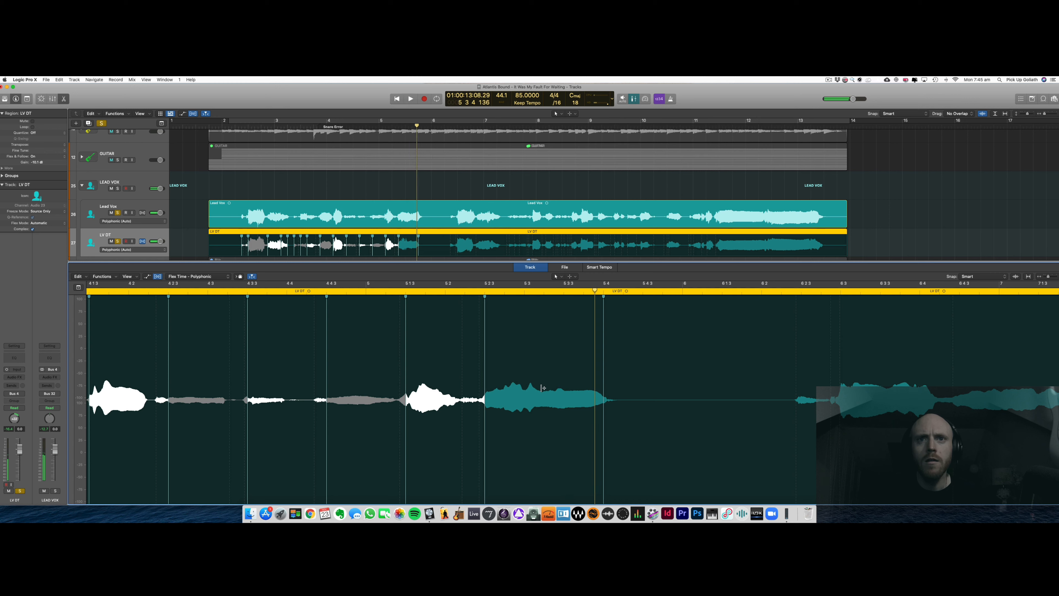
drag(542, 387, 531, 386)
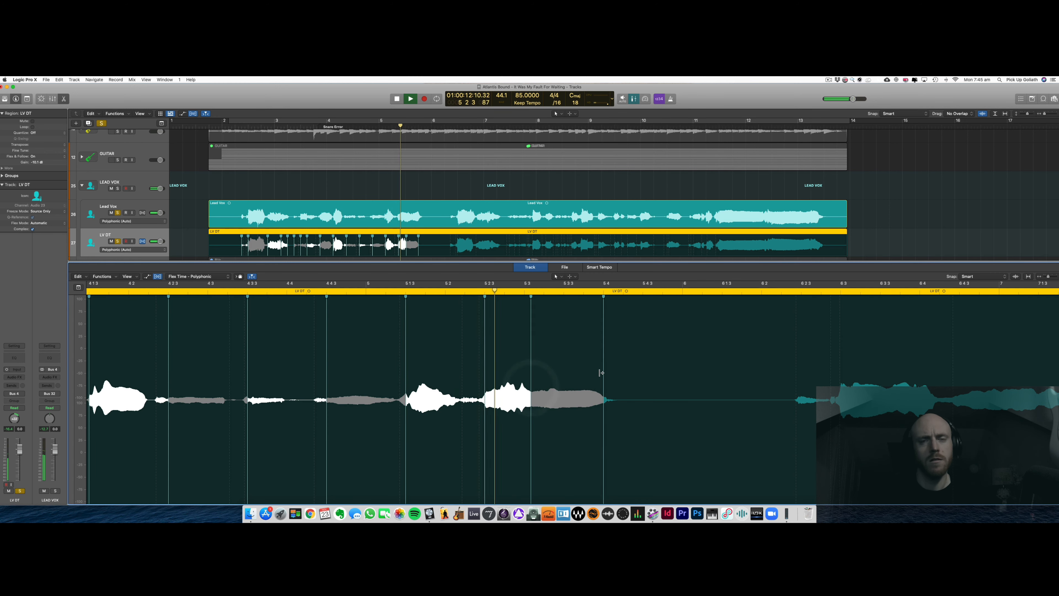
key(space)
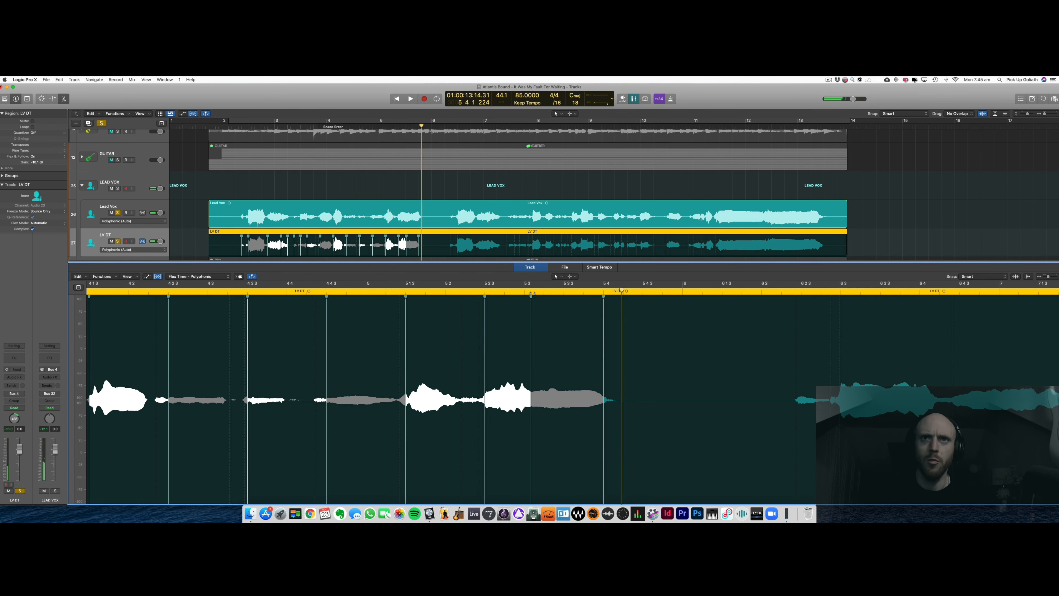
click(531, 293)
key(space)
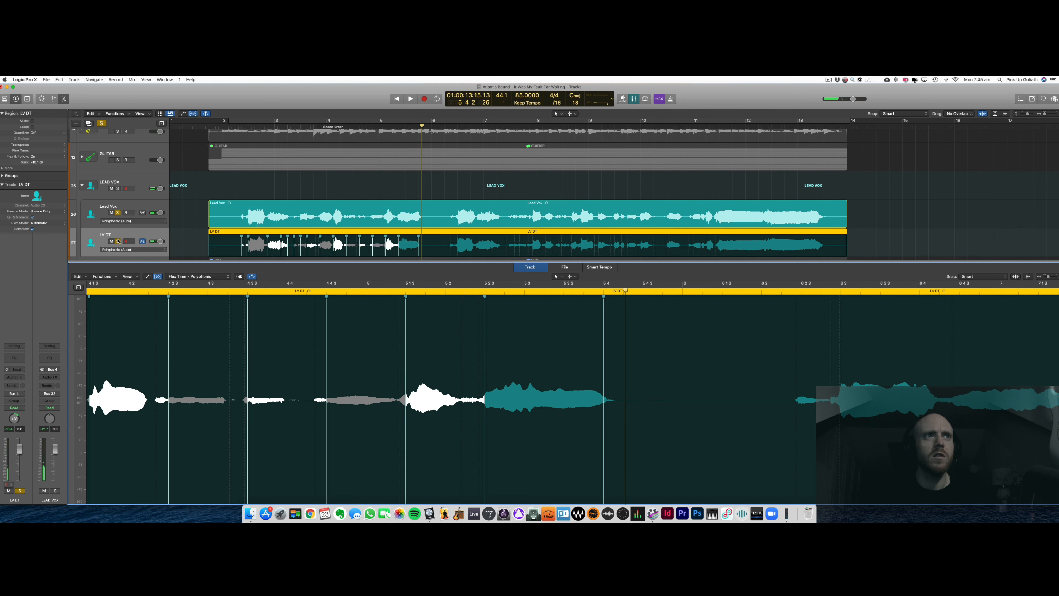
- Audition the phrase with LV DT unsoloed, and re-solo LV DT to compare both vocals together
click(118, 241)
key(space)
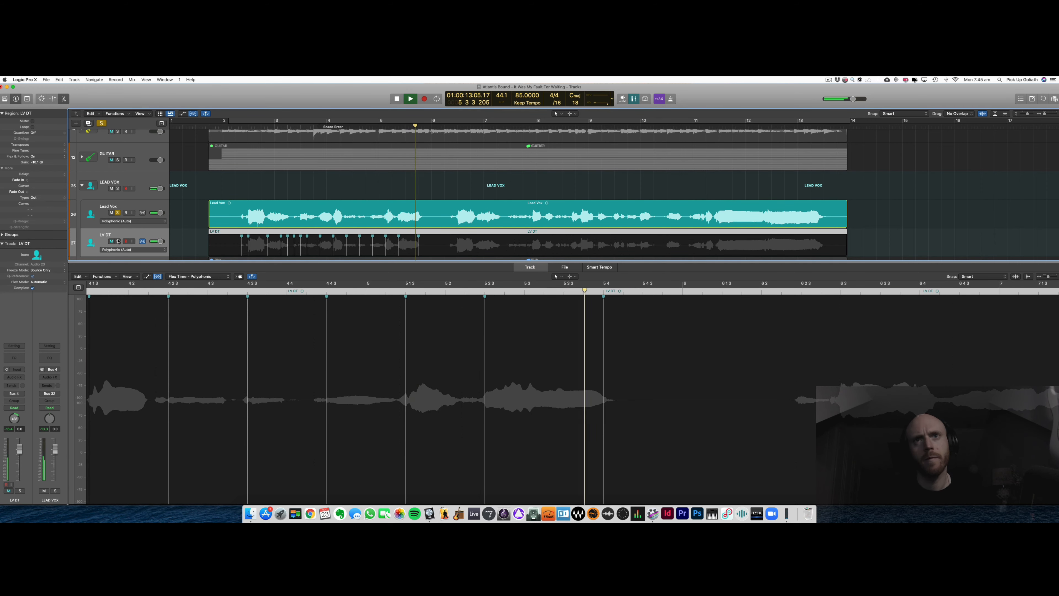
key(space)
click(118, 240)
key(space)
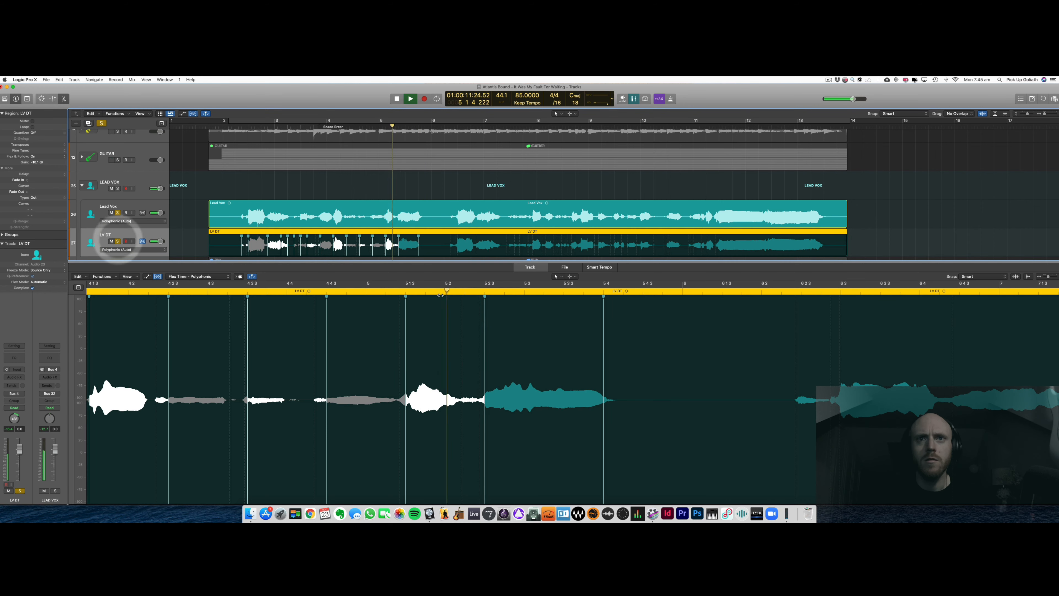
key(space)
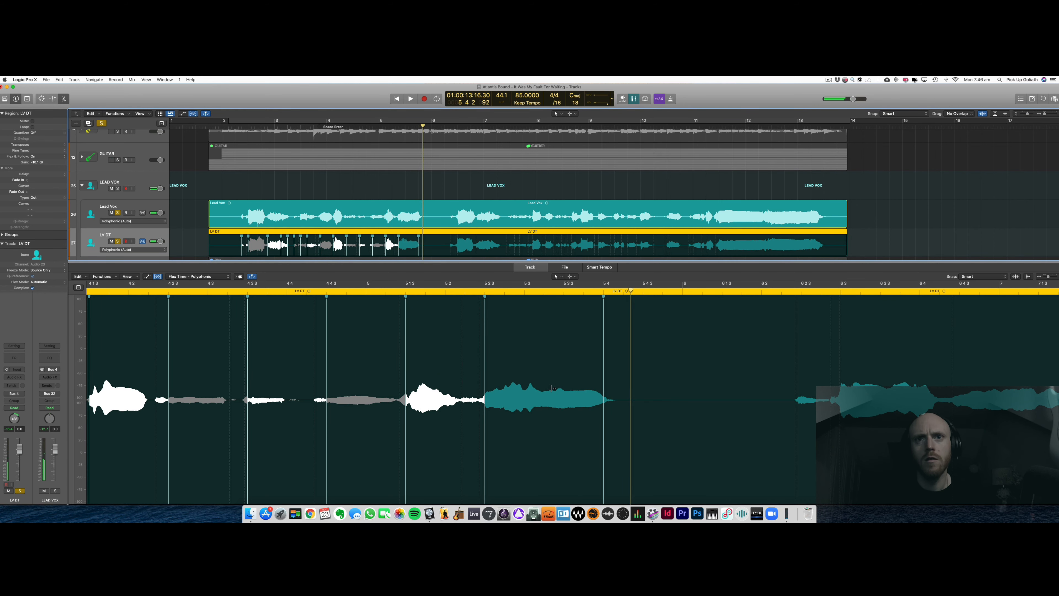
- Snap the change within the sustained LV DT note to 5 3 3 with a flex marker, and audition the phrase
click(558, 388)
drag(559, 388, 564, 388)
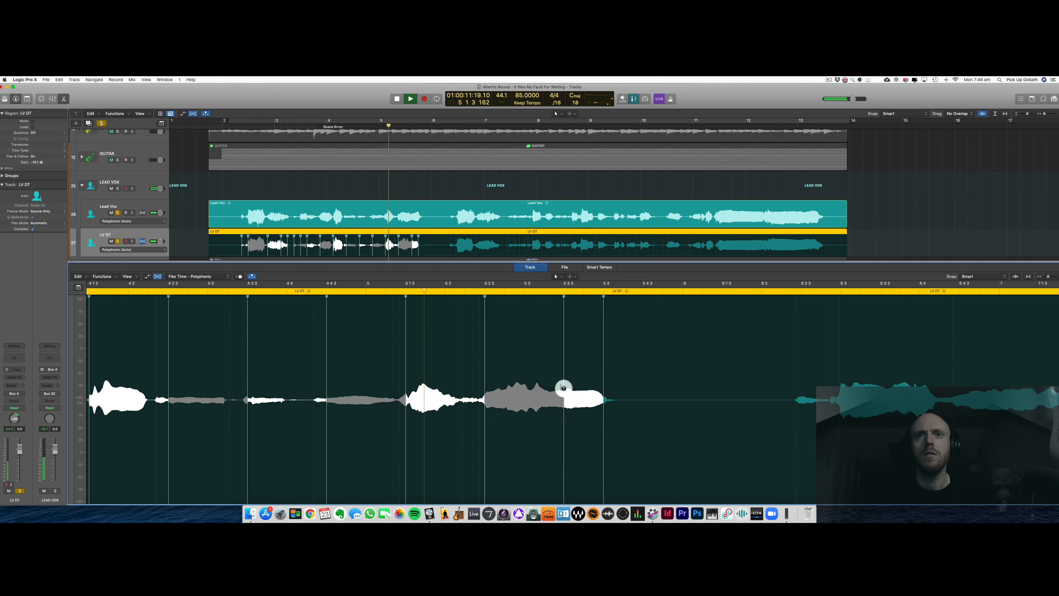
key(space)
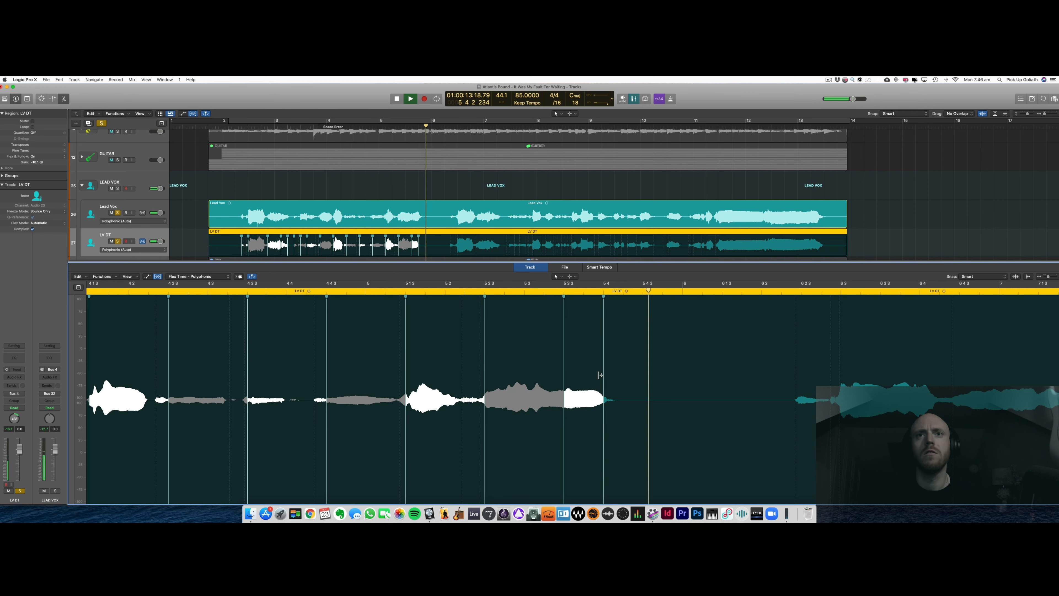
key(space)
key(space)
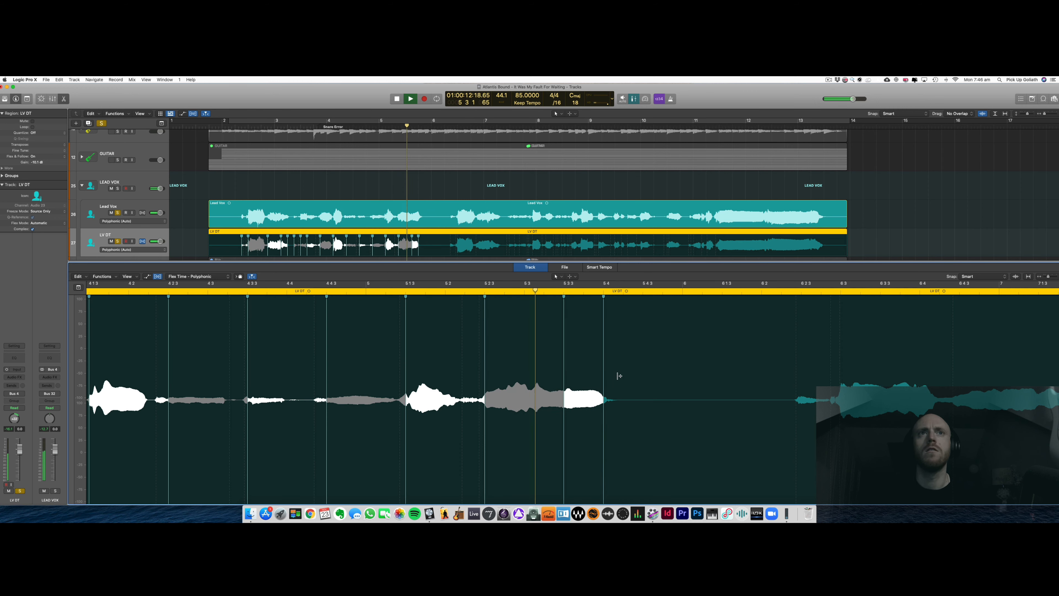
key(space)
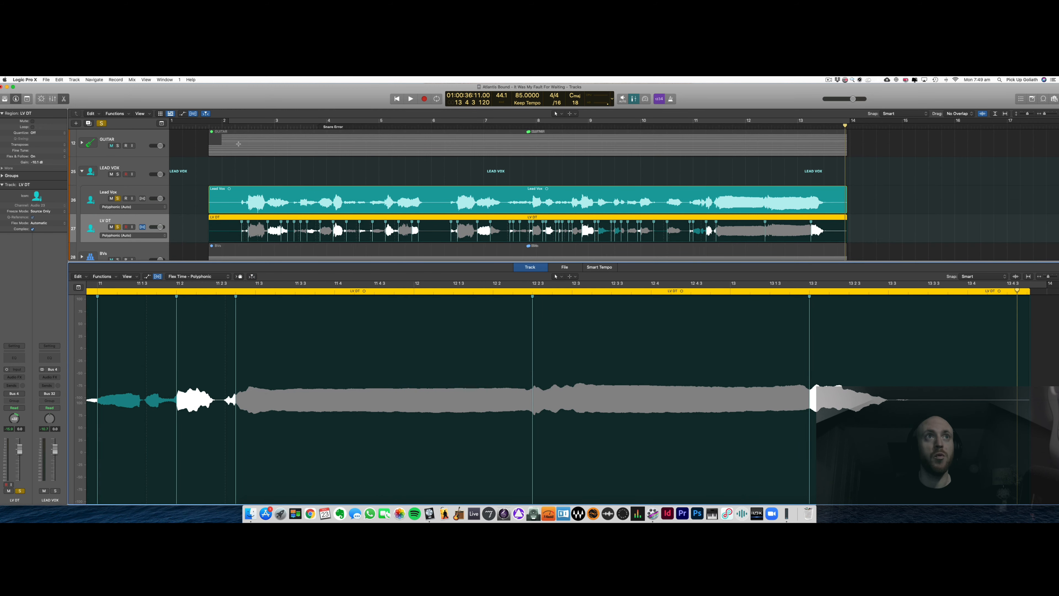
- Play both vocals from bar 2 and reset the Lead Vox and LV DT pans to centre in the mixer
click(224, 126)
click(199, 221)
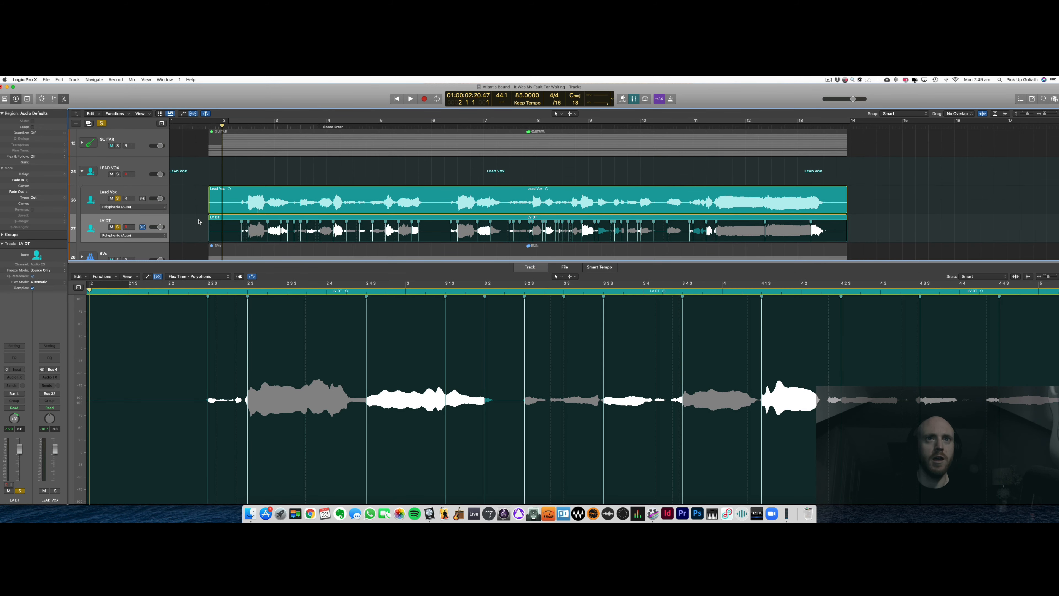
key(space)
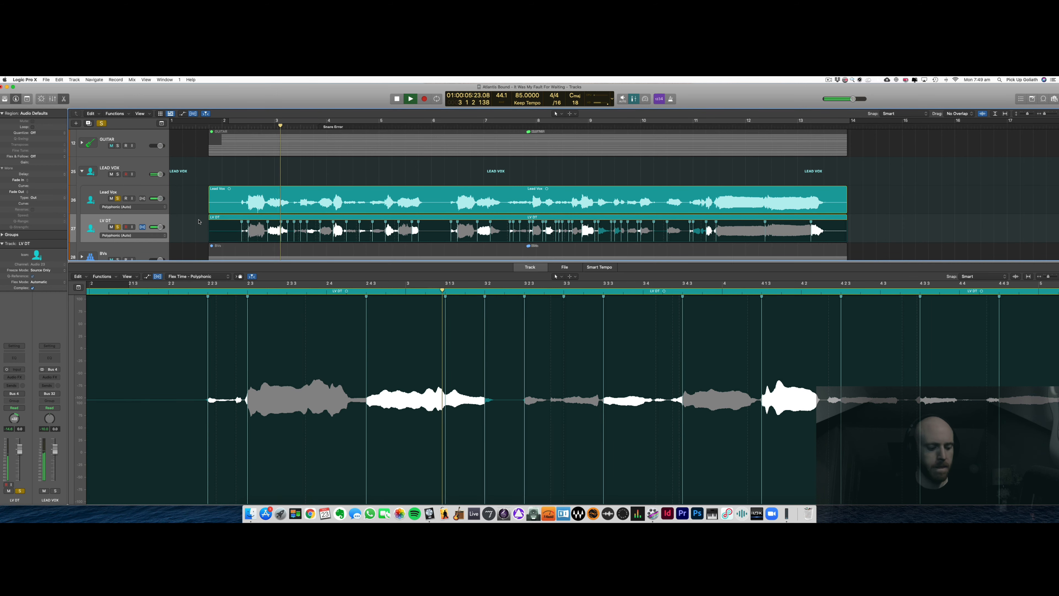
key(x)
key(alt)
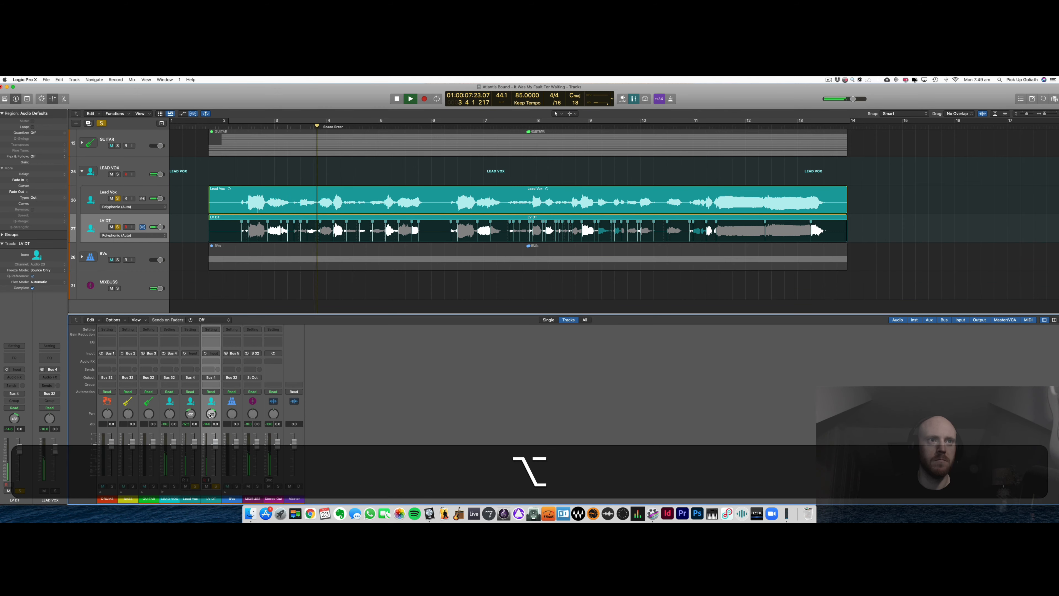
alt+click(190, 414)
key(alt+x)
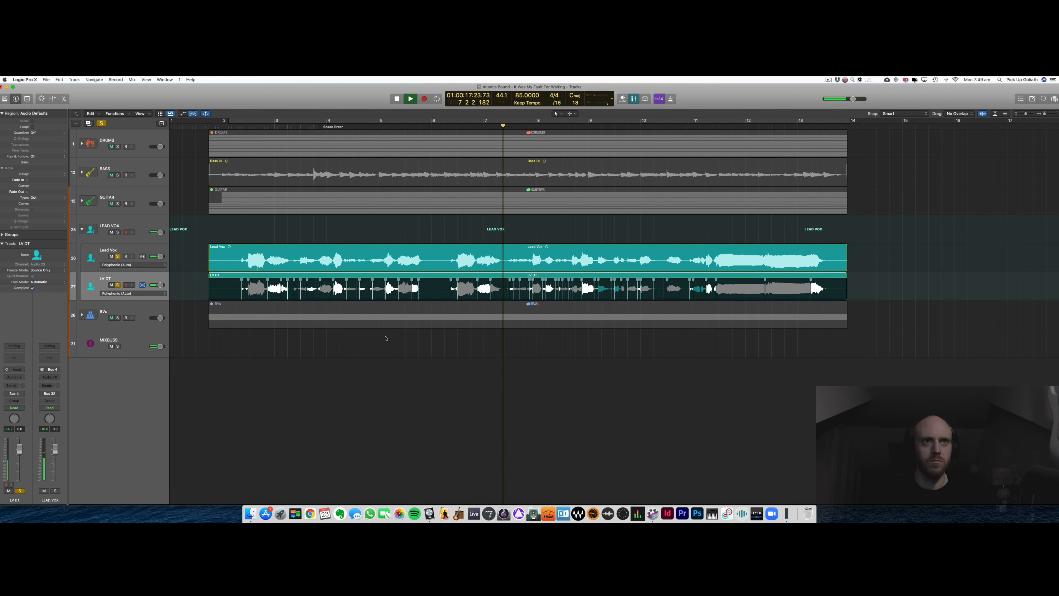
- Listen through both vocals to the end of the section while following the LV DT flex markers in the audio editor
key(e)
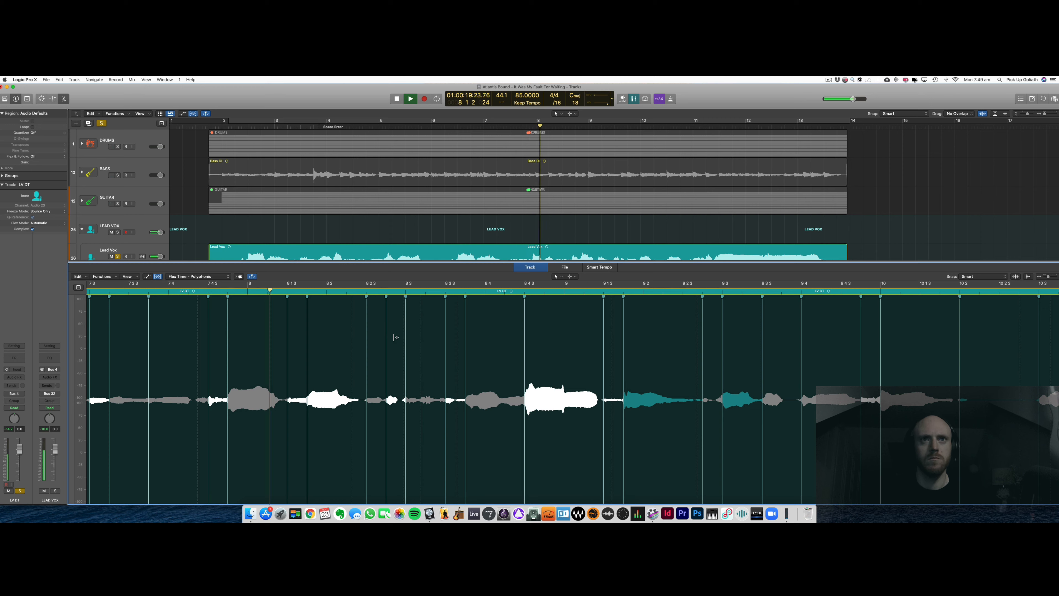
scroll(401, 205, down, 3)
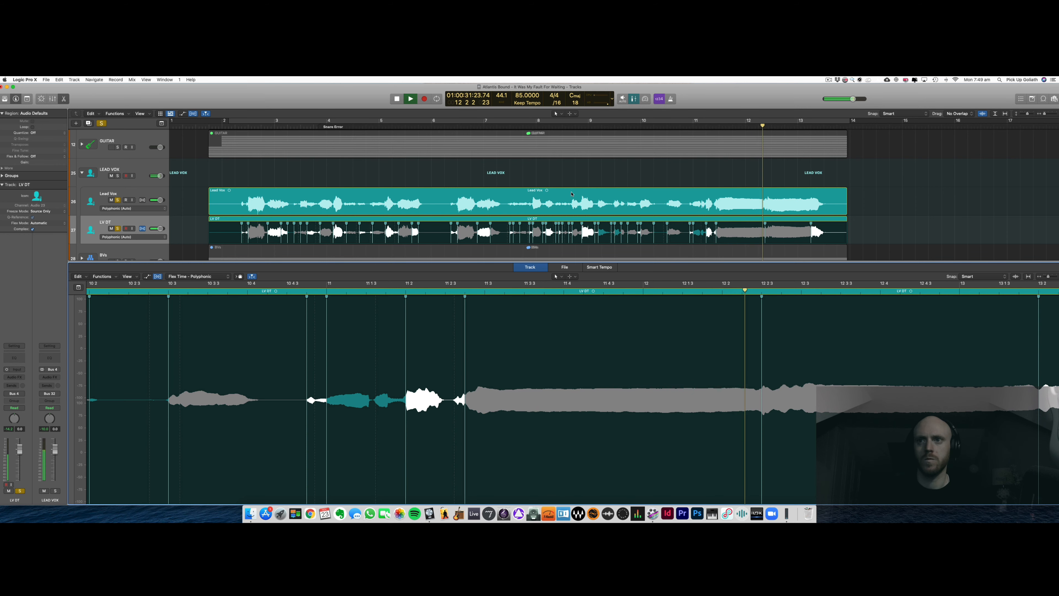
scroll(578, 195, down, 1)
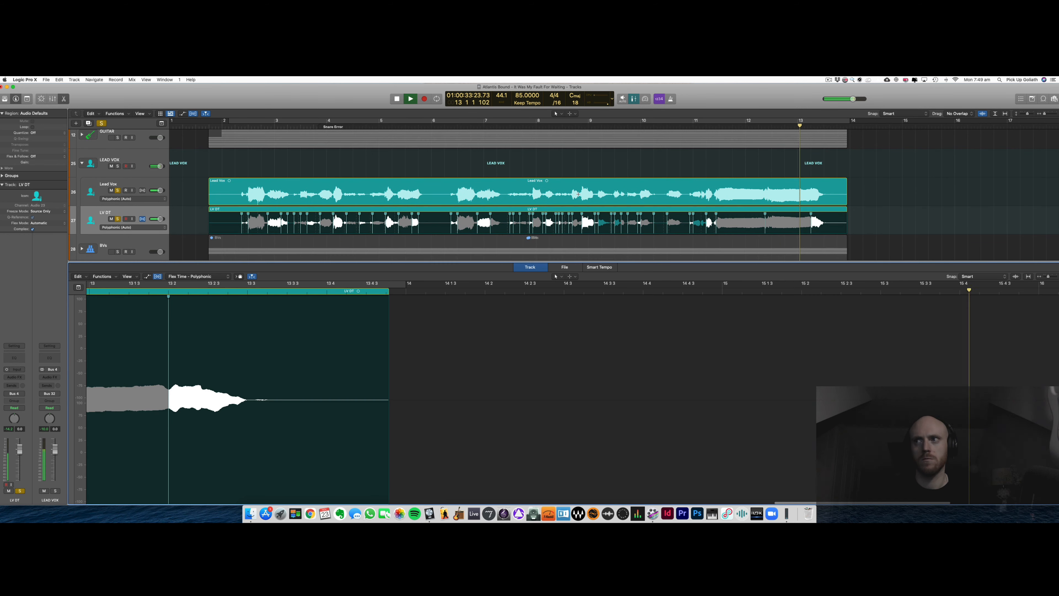
key(space)
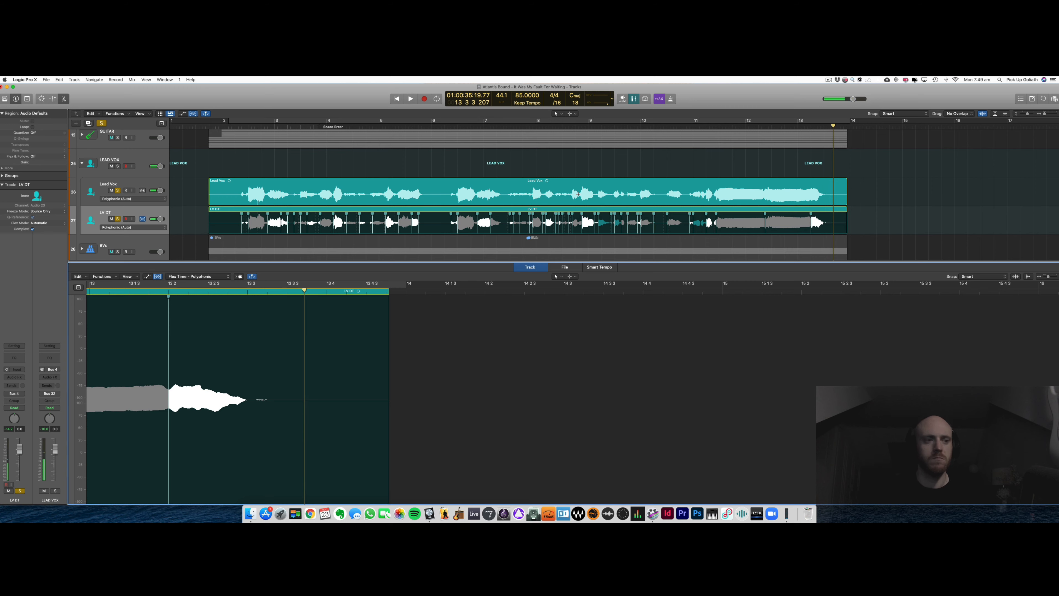
key(e)
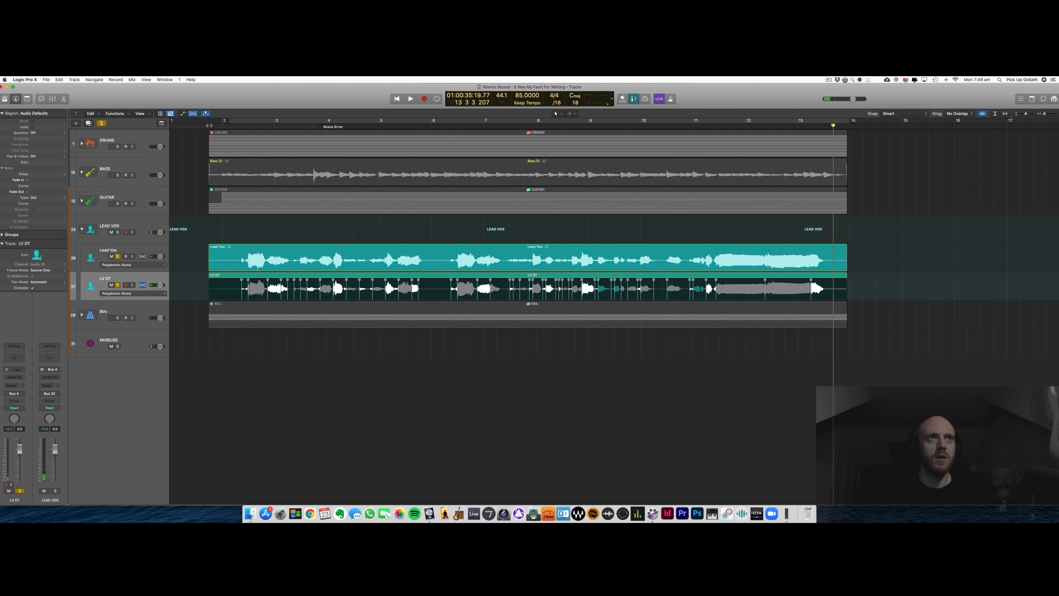
- Split the LV DT region at 1 4 2, join the parts to render the flex edits as a new region, and unsolo the vocals
click(212, 126)
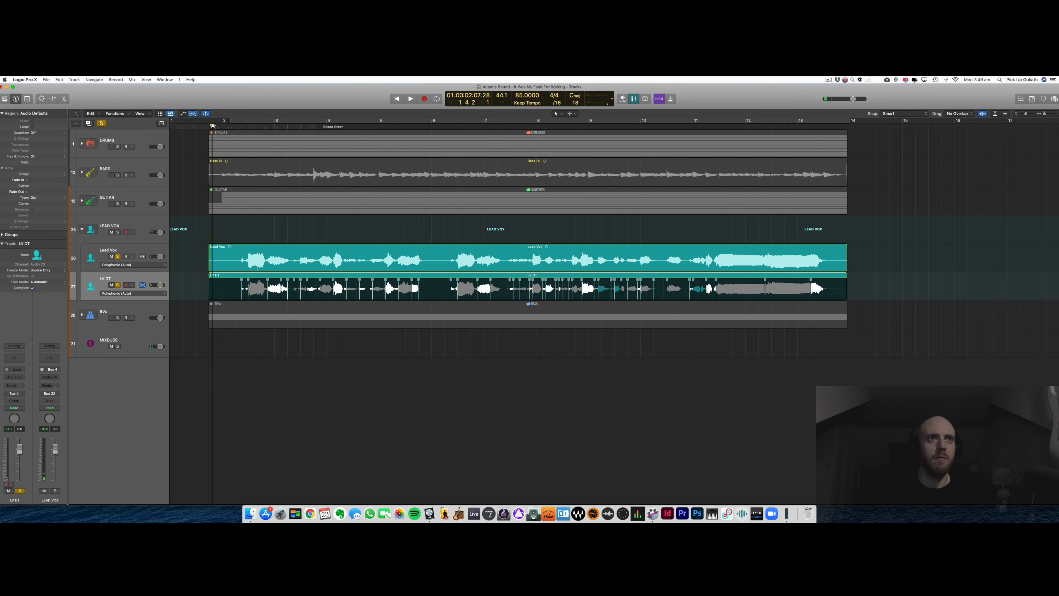
click(224, 277)
key(super+t)
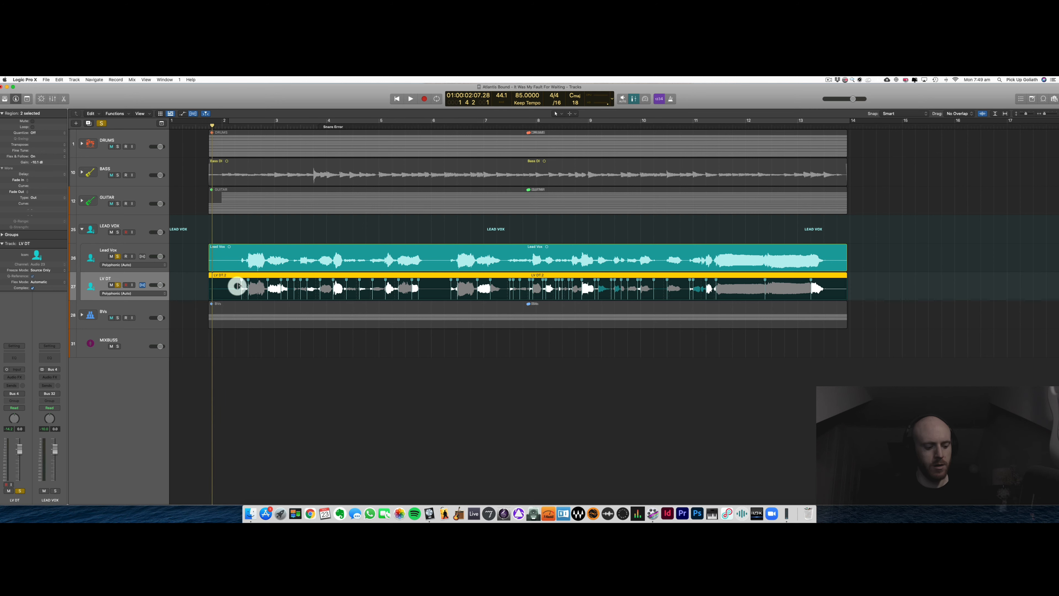
key(super+j)
key(Return)
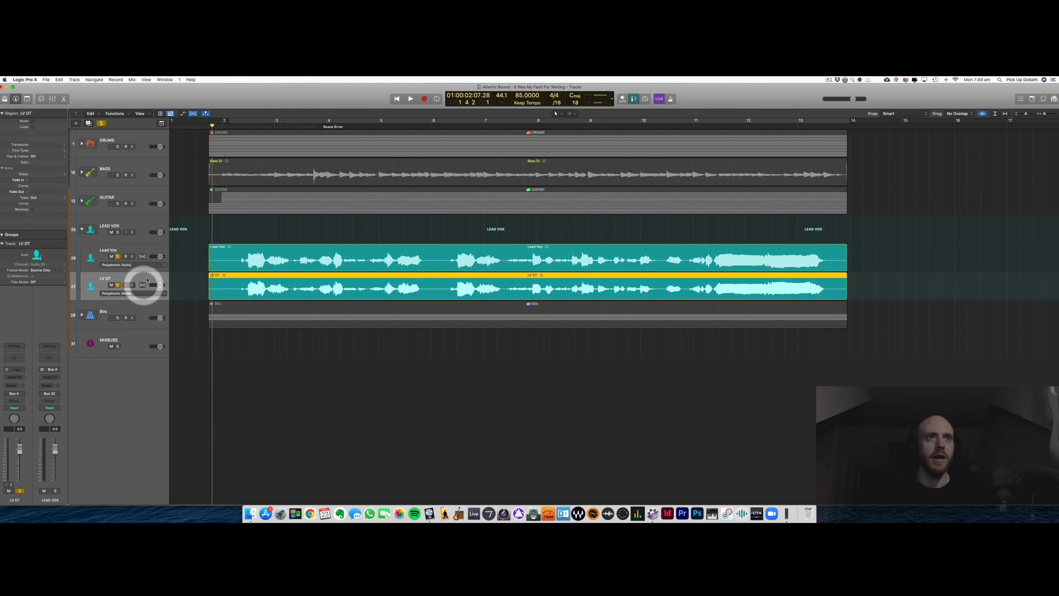
click(118, 285)
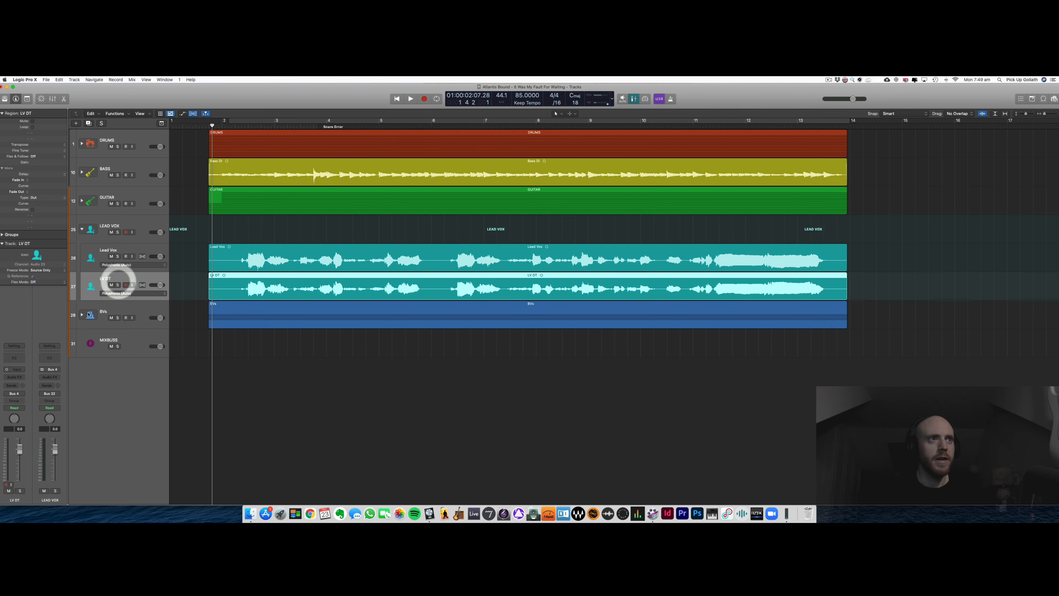
- Expand the BVs track stack and select its BV 1 and BV 2 tracks in turn
click(81, 315)
click(134, 335)
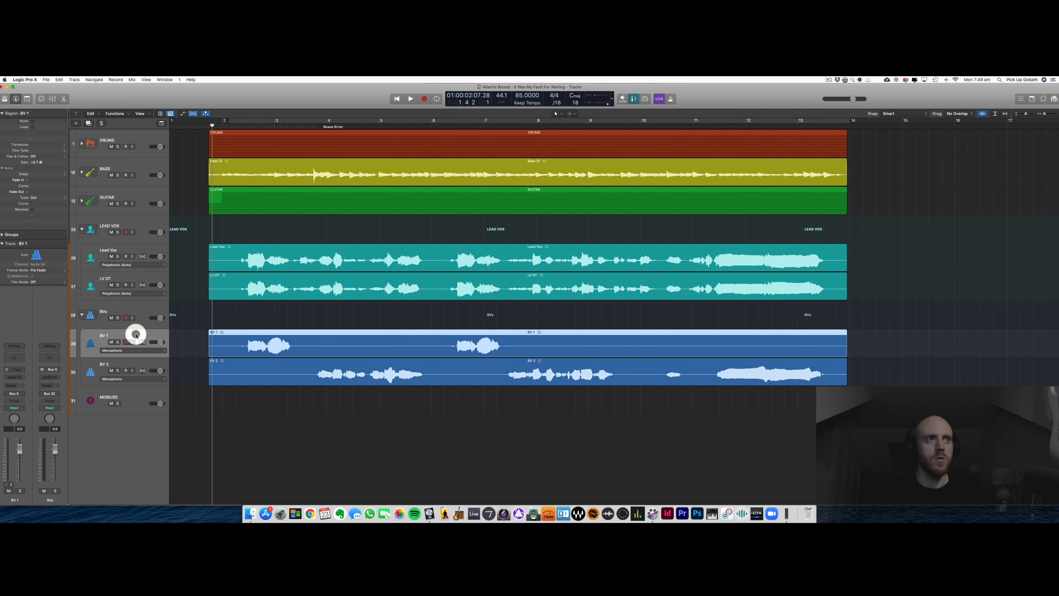
click(134, 365)
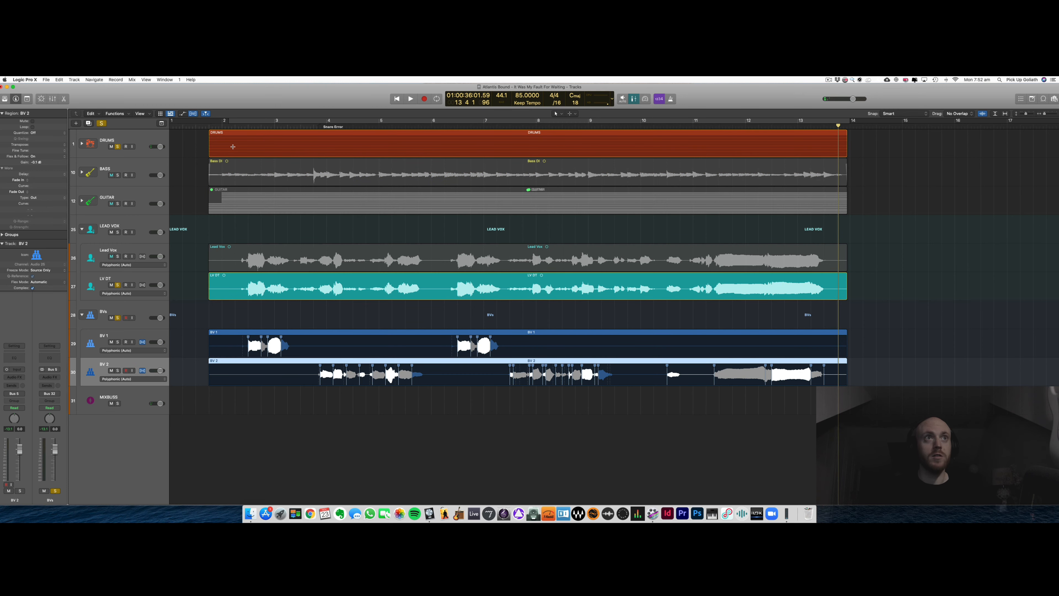
- Play the section from around bar 2 and solo Lead Vox alongside the drums, LV DT and backing vocals
click(225, 124)
click(190, 332)
key(space)
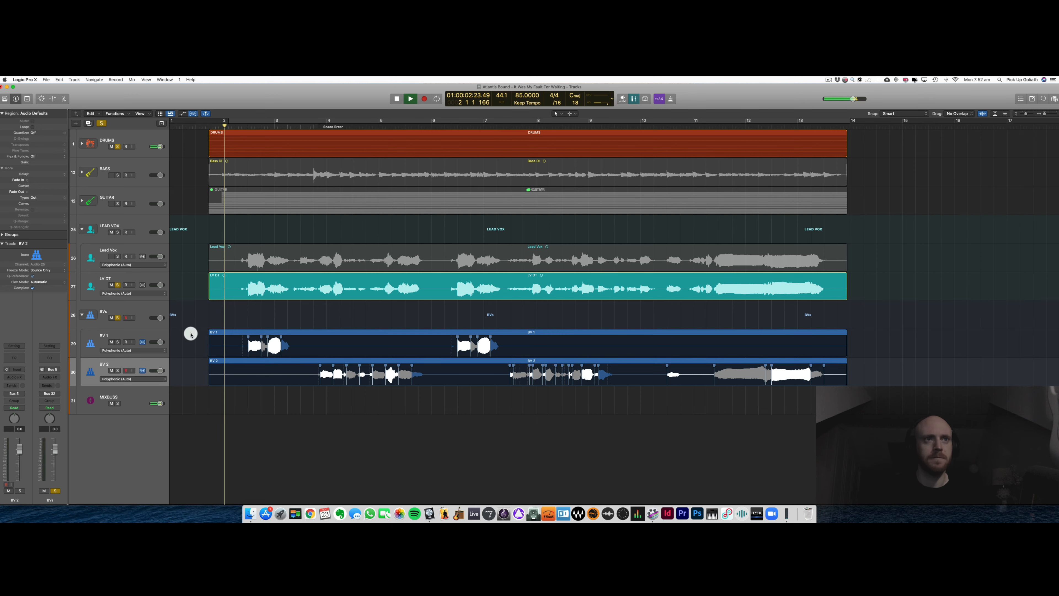
click(118, 256)
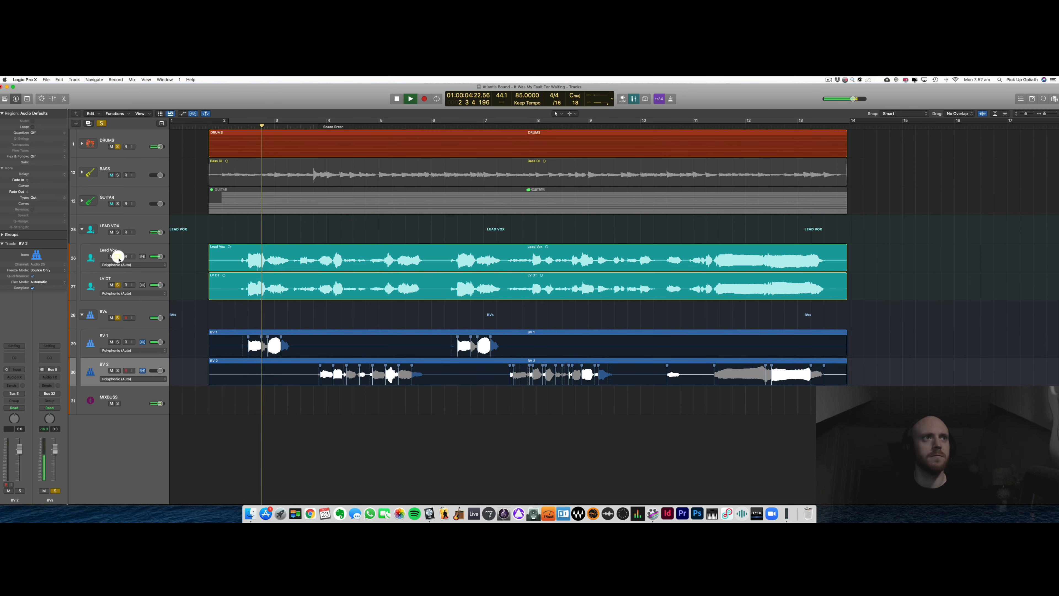
click(199, 304)
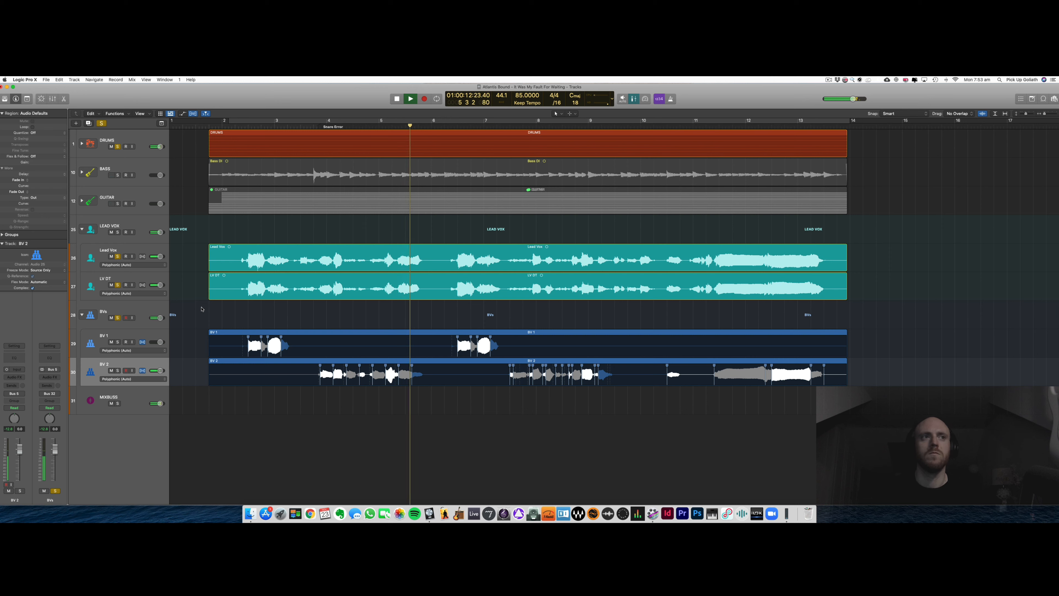
- Rename the BV 1 track as Male BV and the BV 2 track as Female BV
double_click(110, 335)
text(Male )
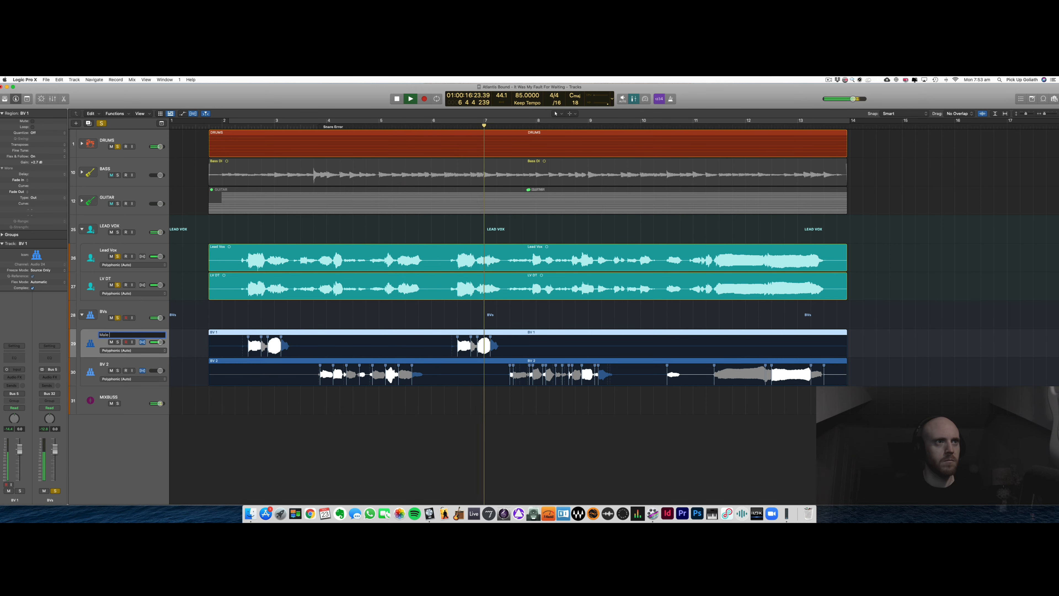
text(BV)
key(Tab)
text(F)
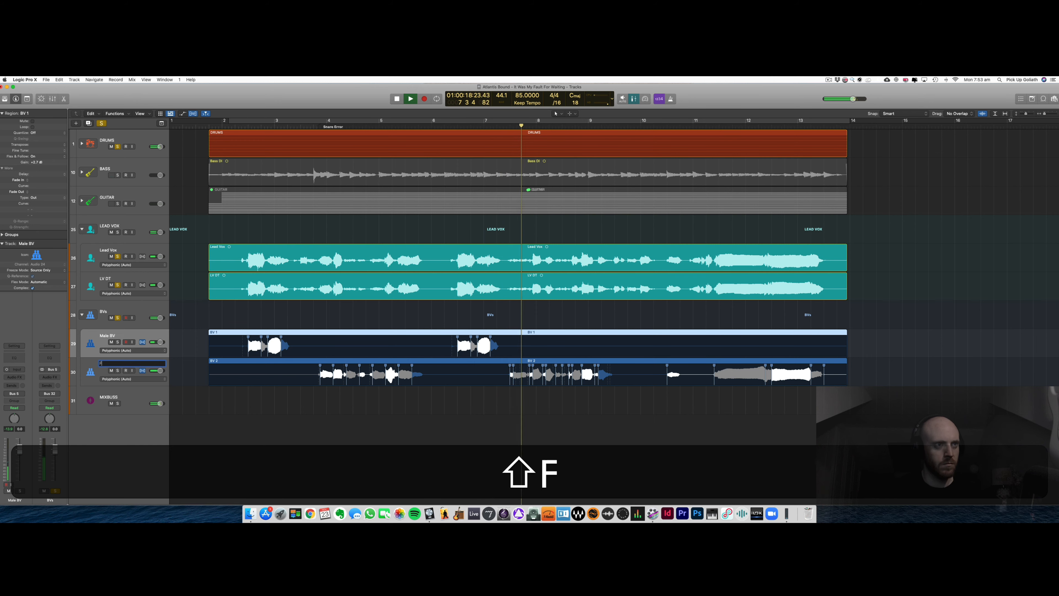
text(emale BV)
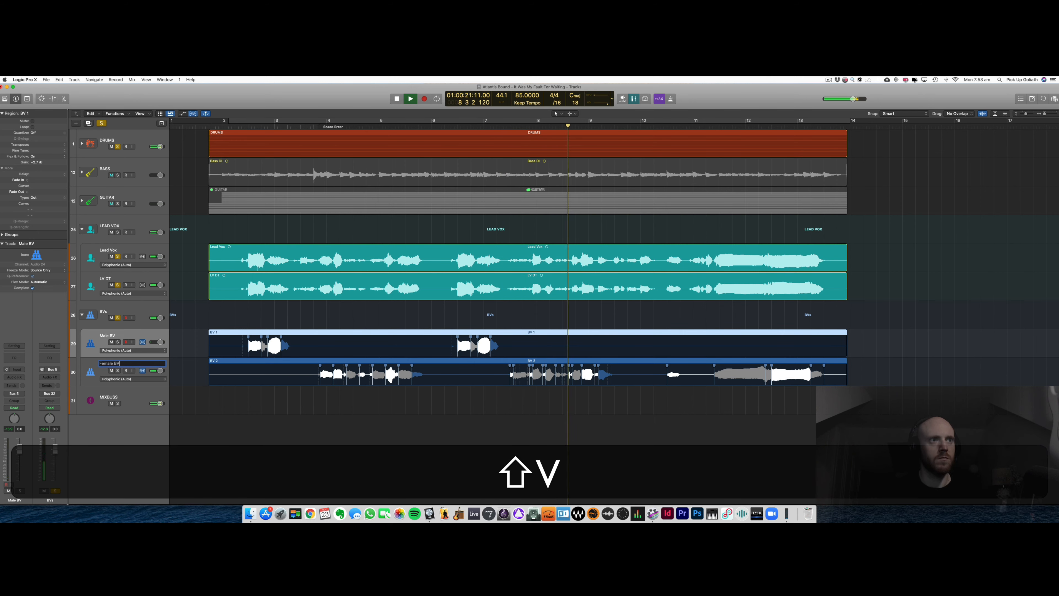
key(shift+Return)
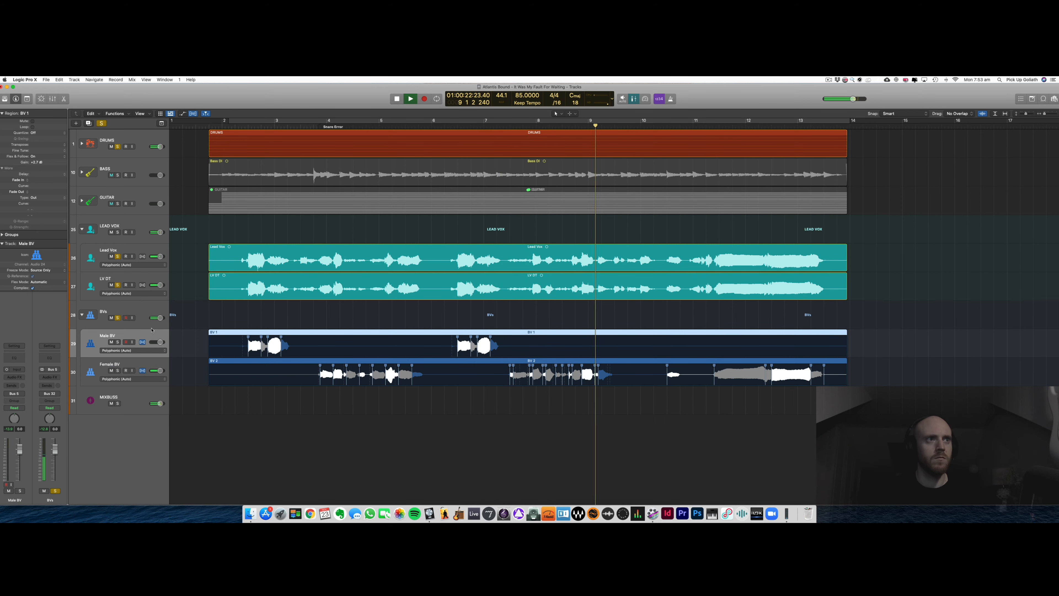
- Split both backing vocal regions at 1 4 3 and join the parts on each track to render the flex edits as new regions
click(190, 336)
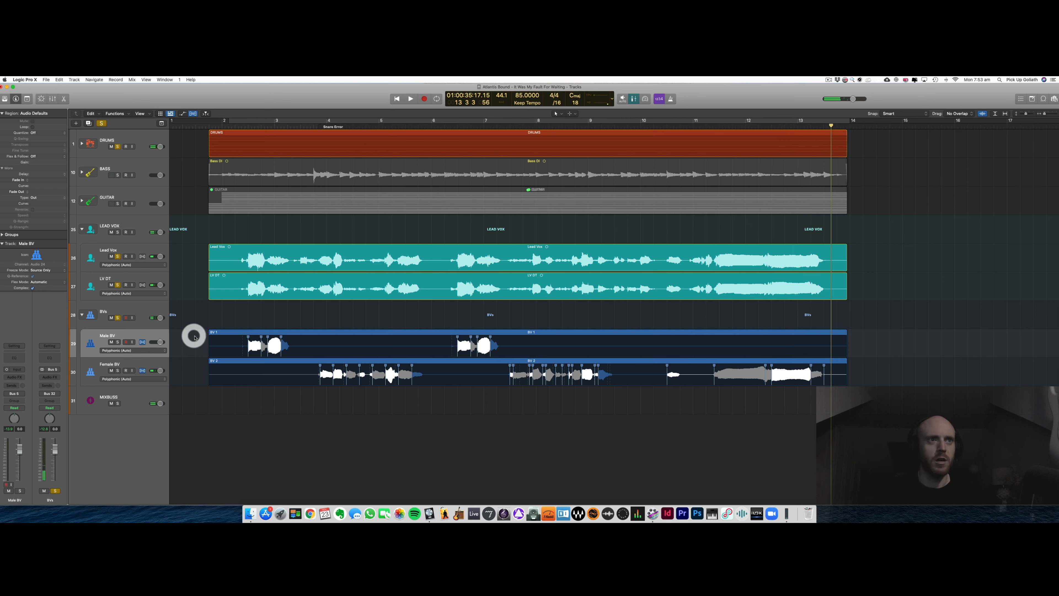
drag(186, 337, 216, 368)
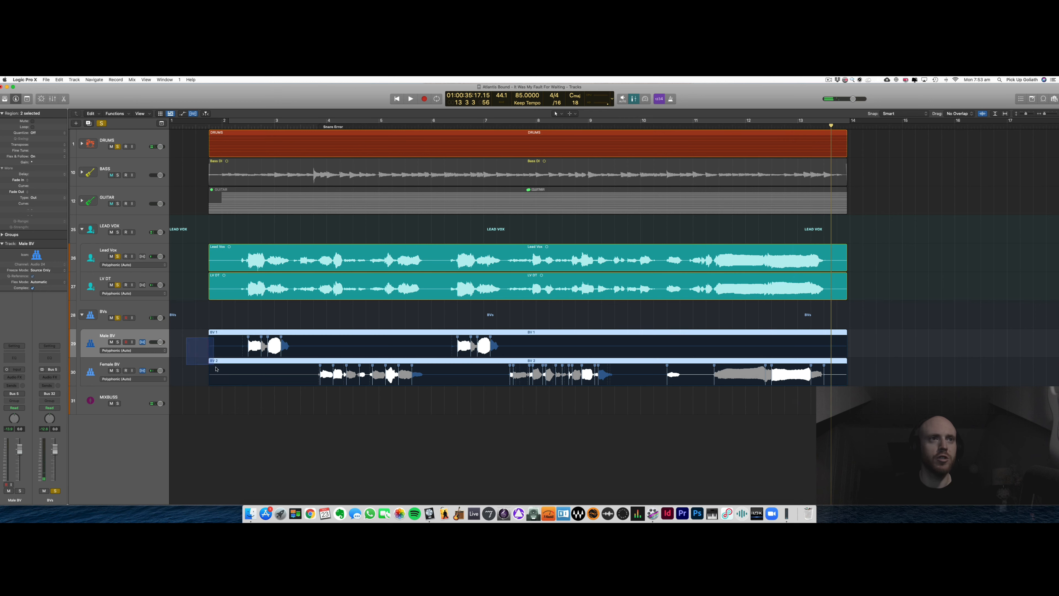
click(215, 123)
key(super+t)
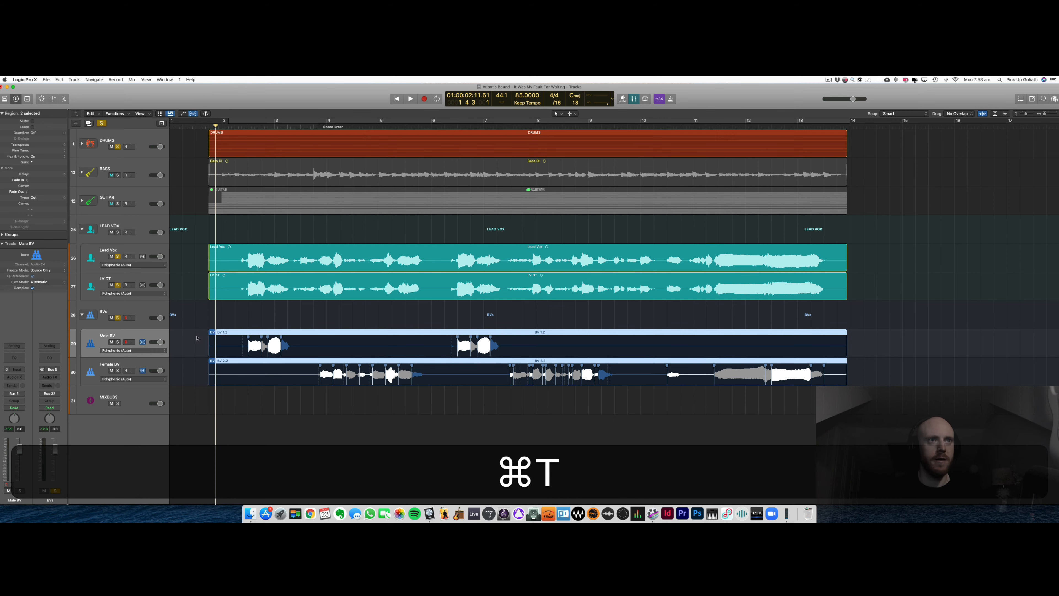
drag(198, 339, 226, 375)
click(226, 374)
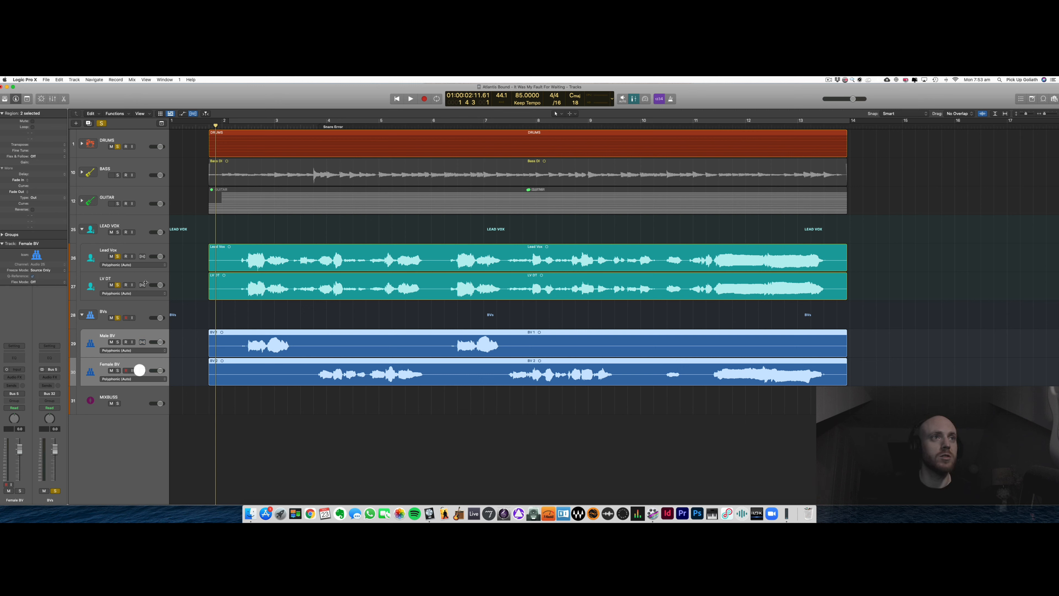
- Unsolo BVs, LV DT and DRUMS, leaving only Lead Vox soloed, and select the Lead Vox track
click(118, 318)
click(131, 277)
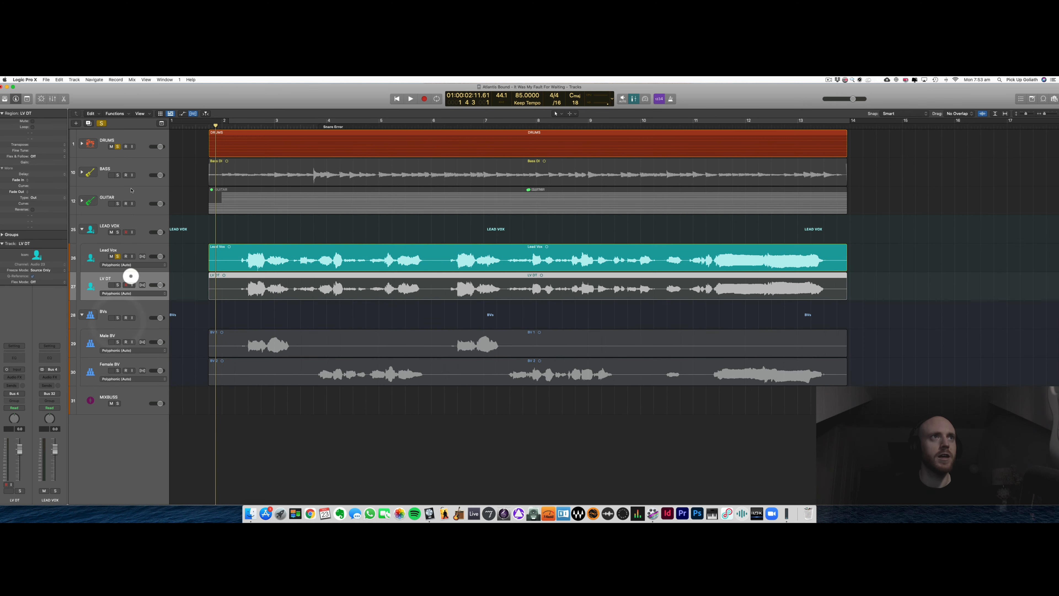
click(118, 146)
click(143, 250)
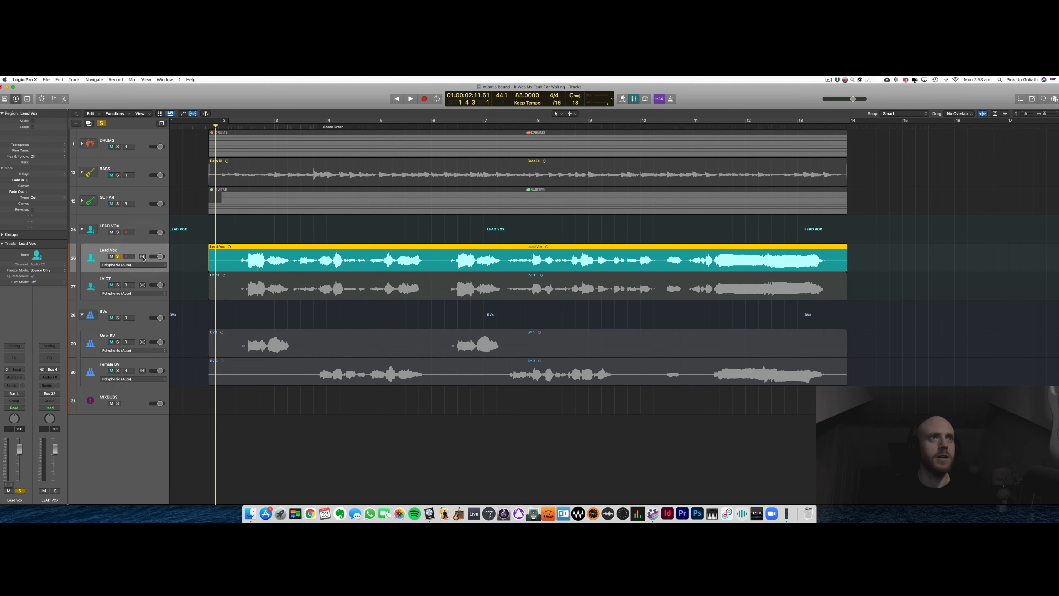
- Enable flex on the Lead Vox track, set its mode to Flex Pitch, and open its region in the audio editor
click(142, 256)
click(137, 266)
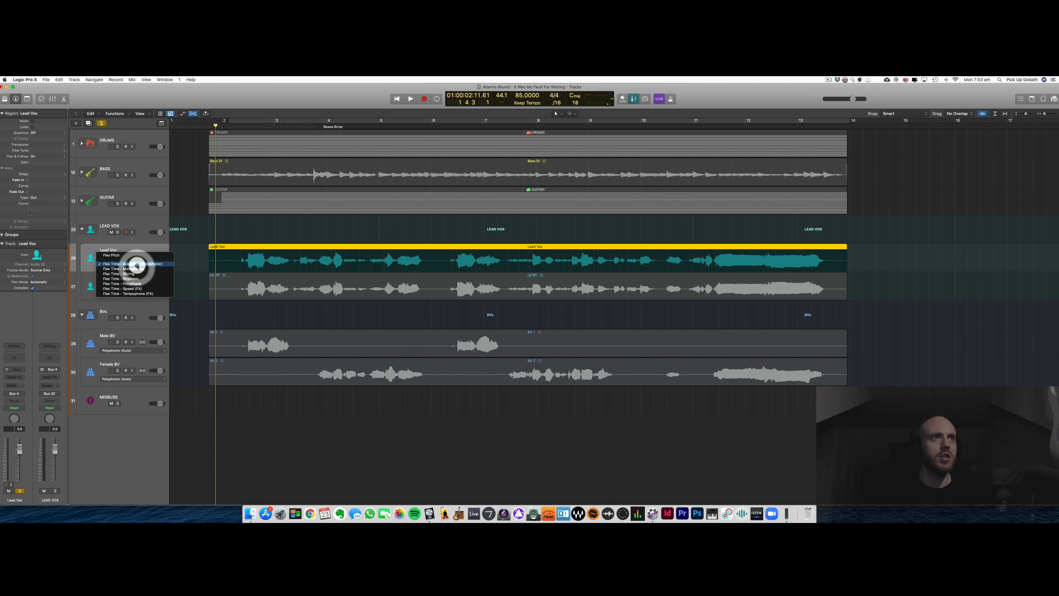
click(136, 256)
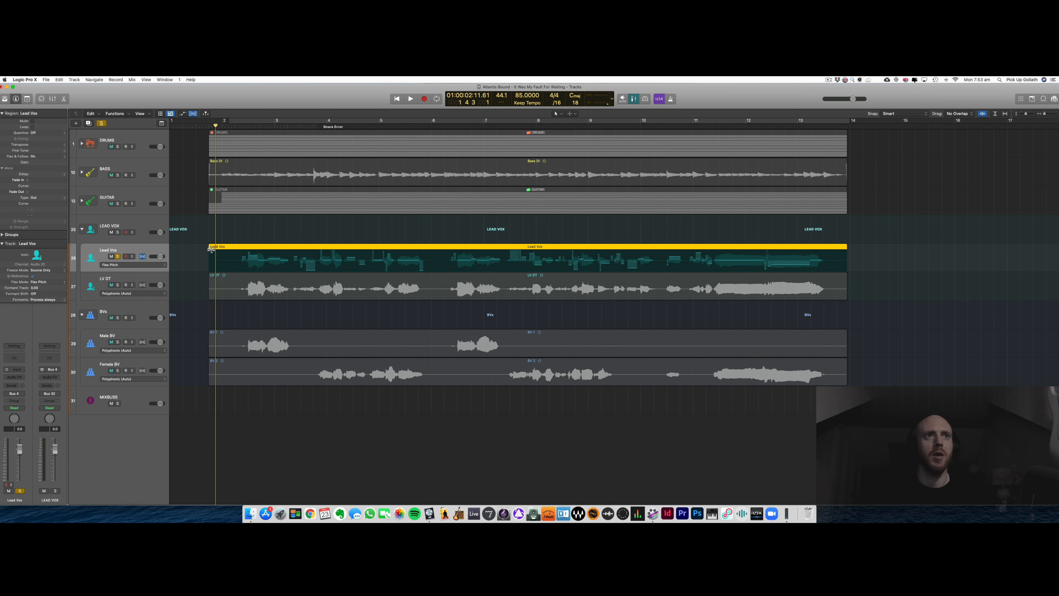
click(191, 248)
double_click(226, 246)
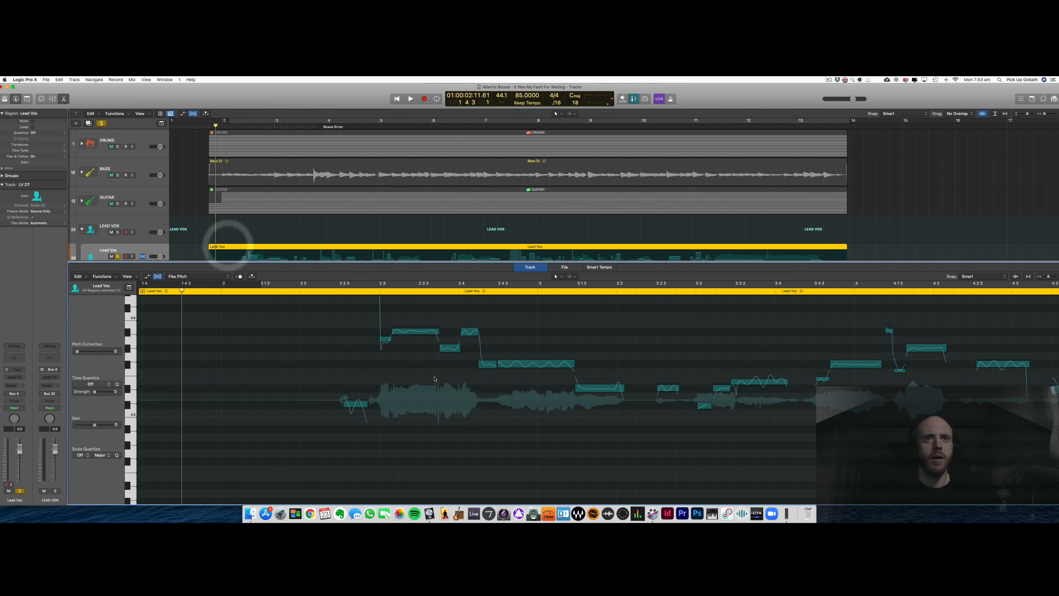
scroll(434, 367, up, 2)
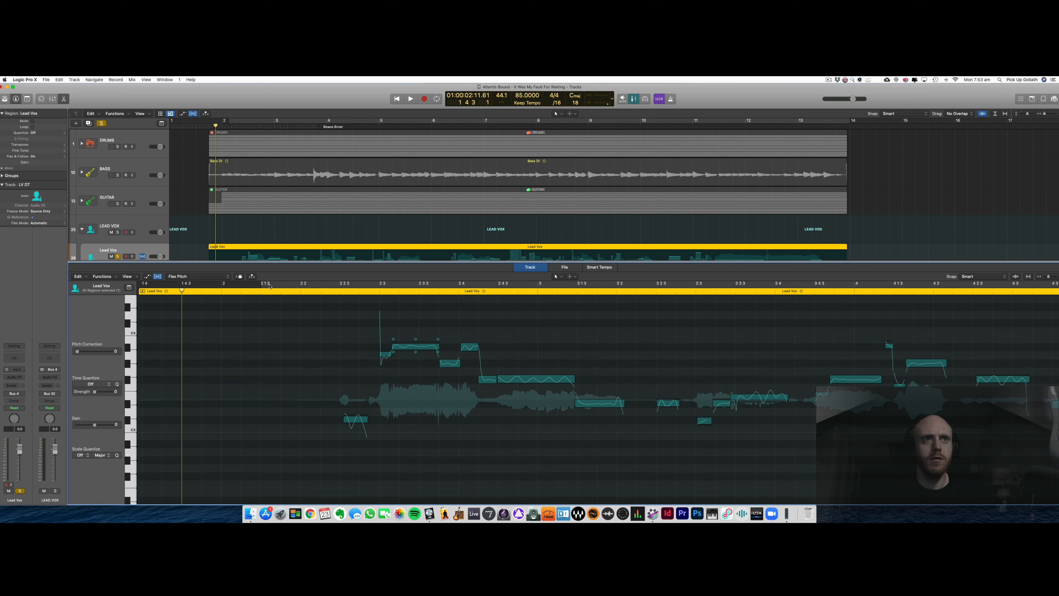
- Cycle the first phrase from about bar 2 to 3 2, and try a Pitch Correction of 100 on all Lead Vox notes
drag(268, 286, 638, 303)
click(477, 312)
key(cmd+a)
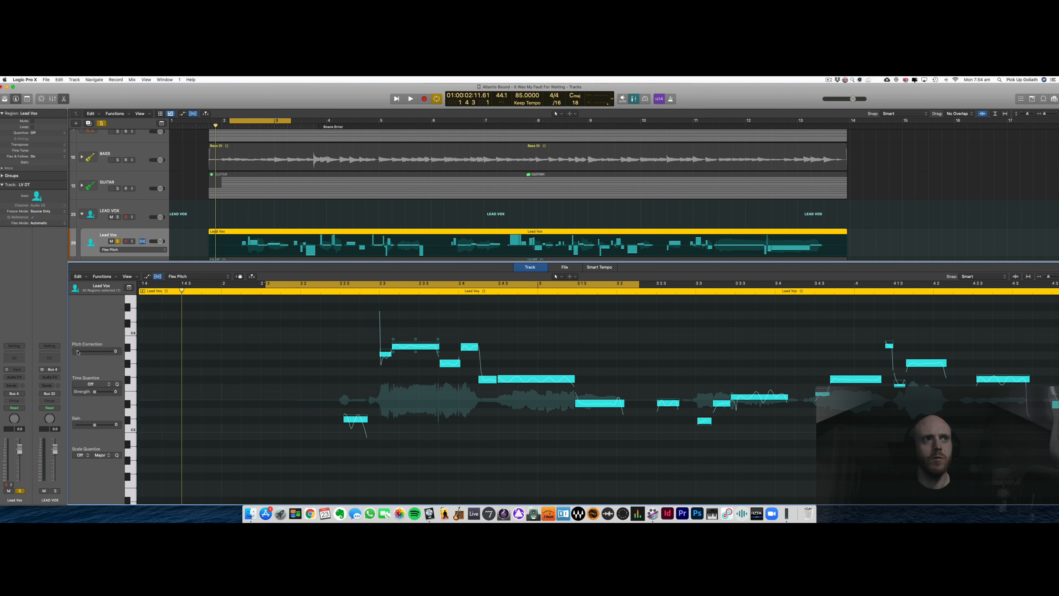
click(168, 355)
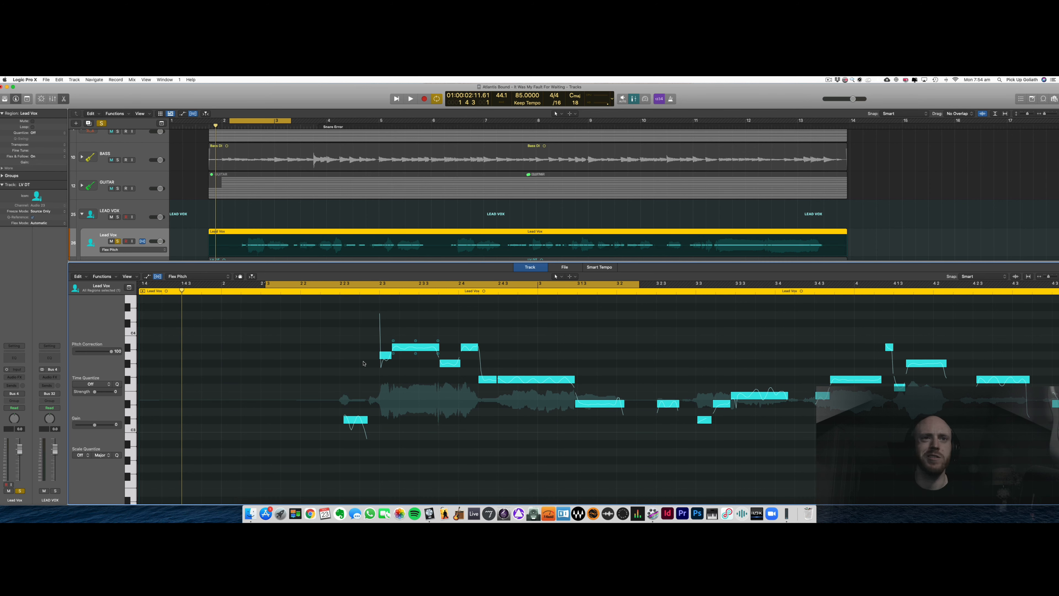
scroll(364, 381, right, 3)
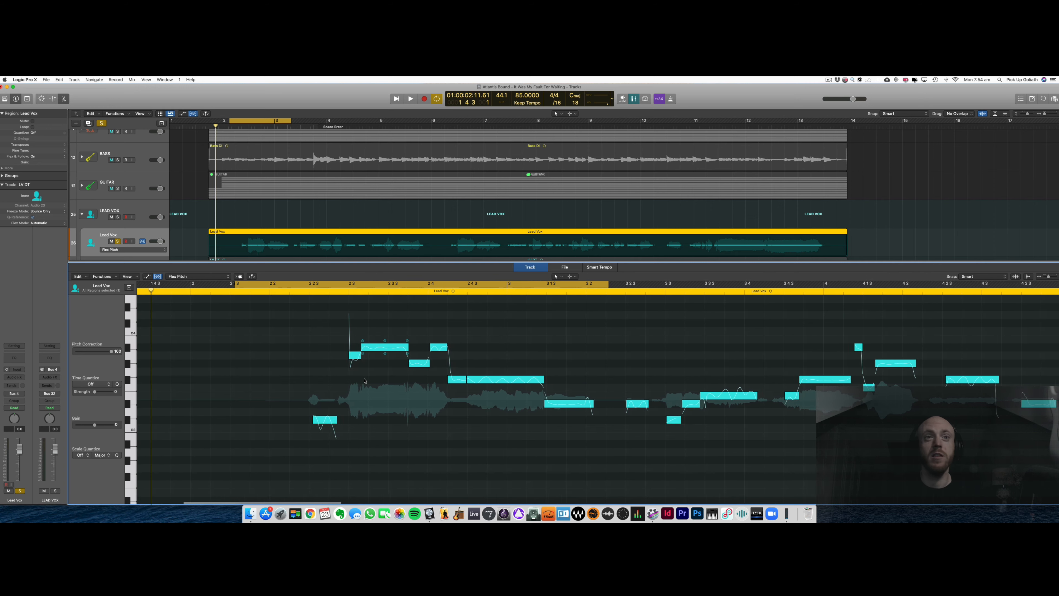
click(406, 435)
- Listen to the first Lead Vox phrase several times while following its notes in the Flex Pitch editor
key(space)
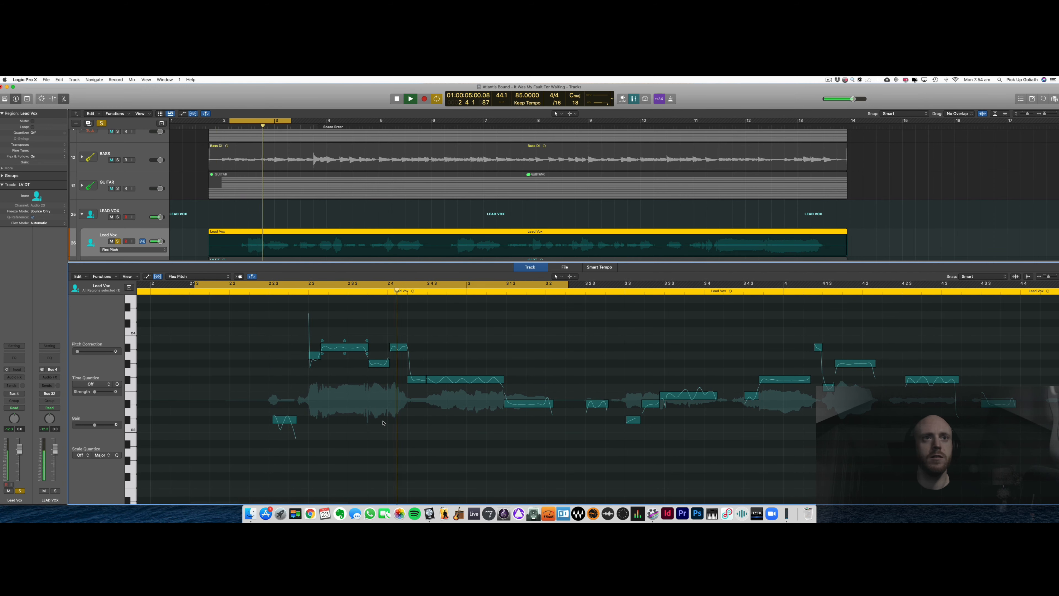
key(space)
key(space)
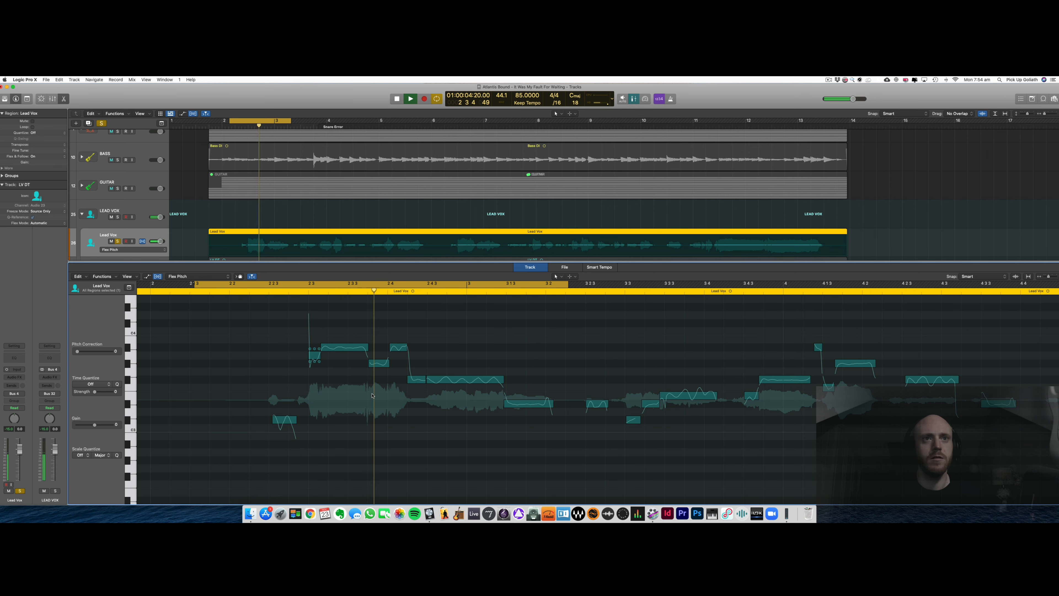
key(space)
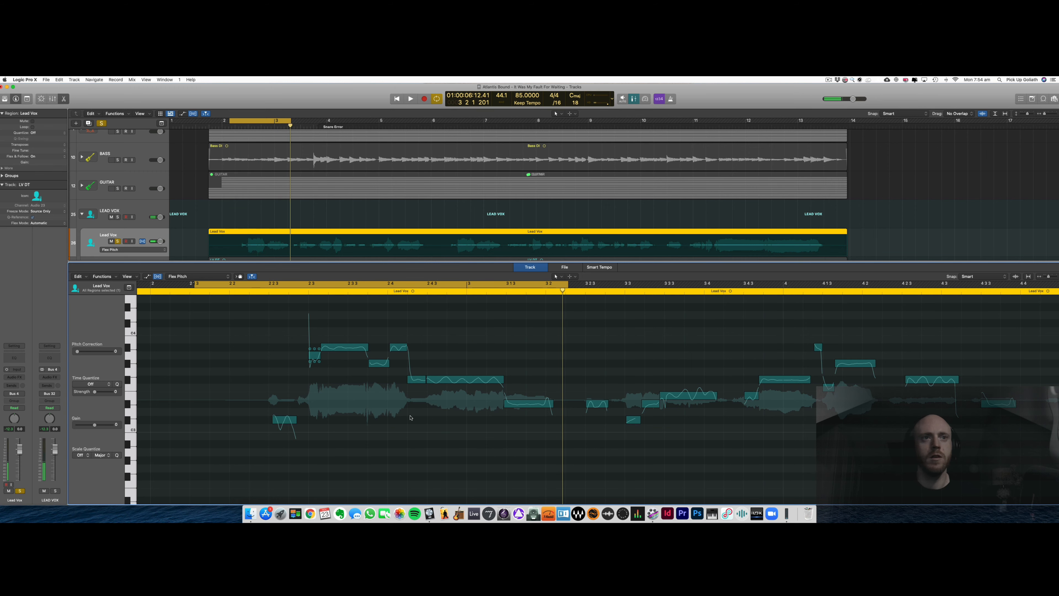
scroll(414, 426, right, 2)
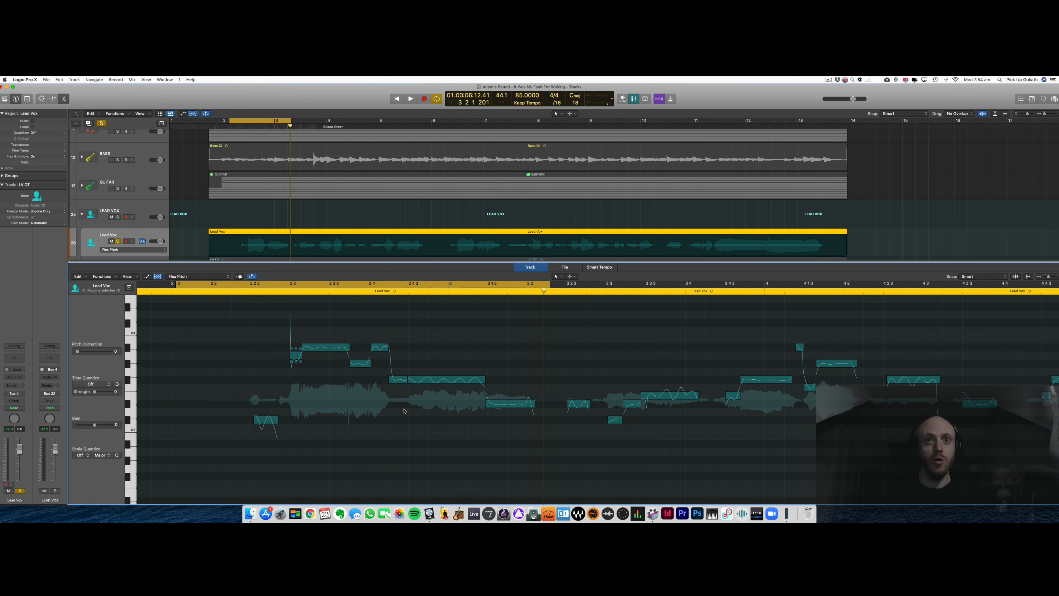
key(space)
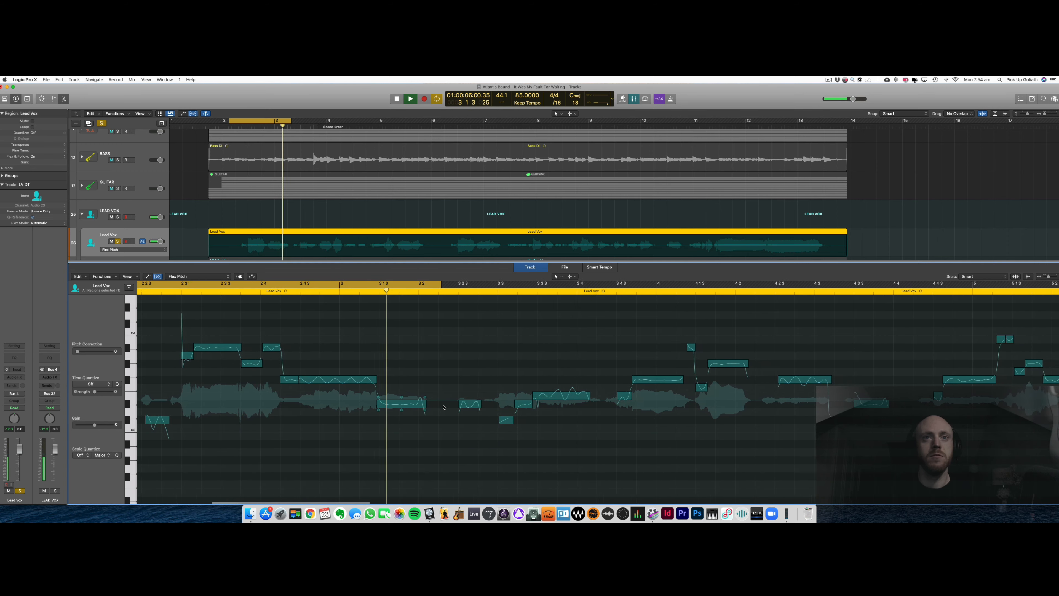
- Move the cycle range to the next phrase, about 3 2 to 4 4, and listen to its Lead Vox notes
drag(431, 285, 878, 313)
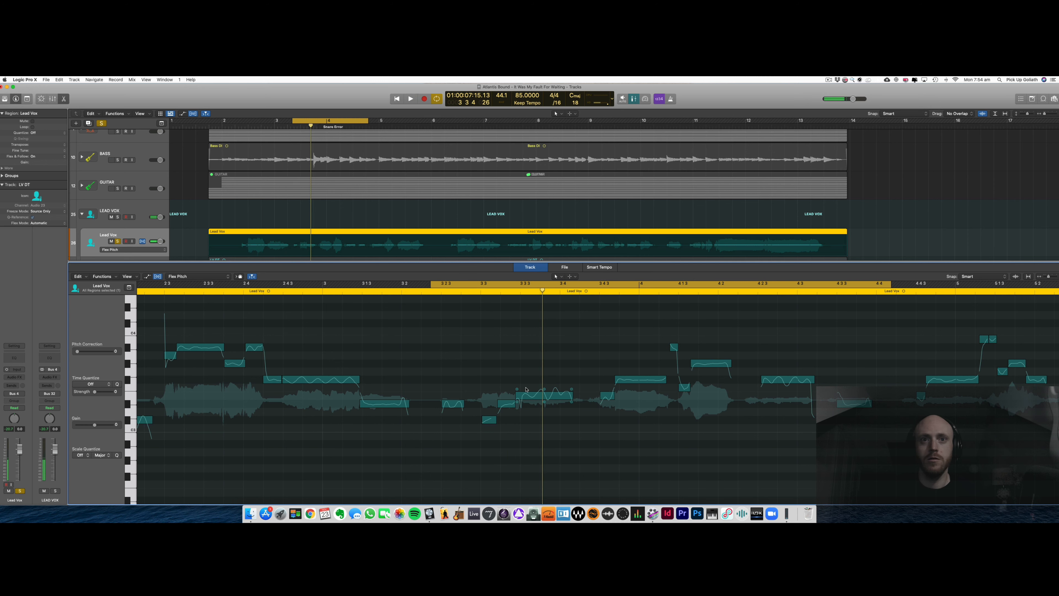
key(space)
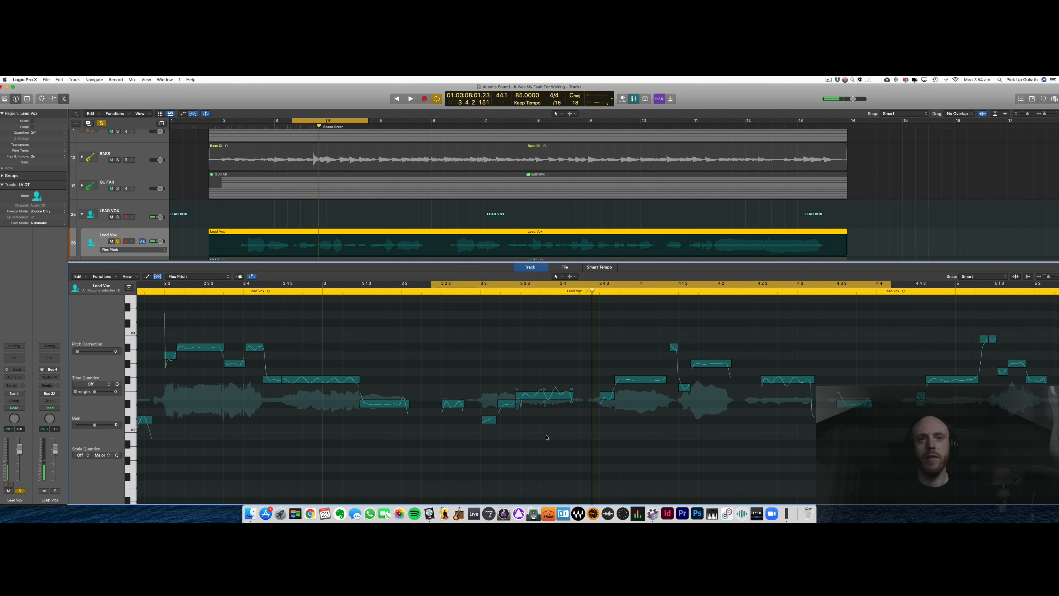
click(546, 437)
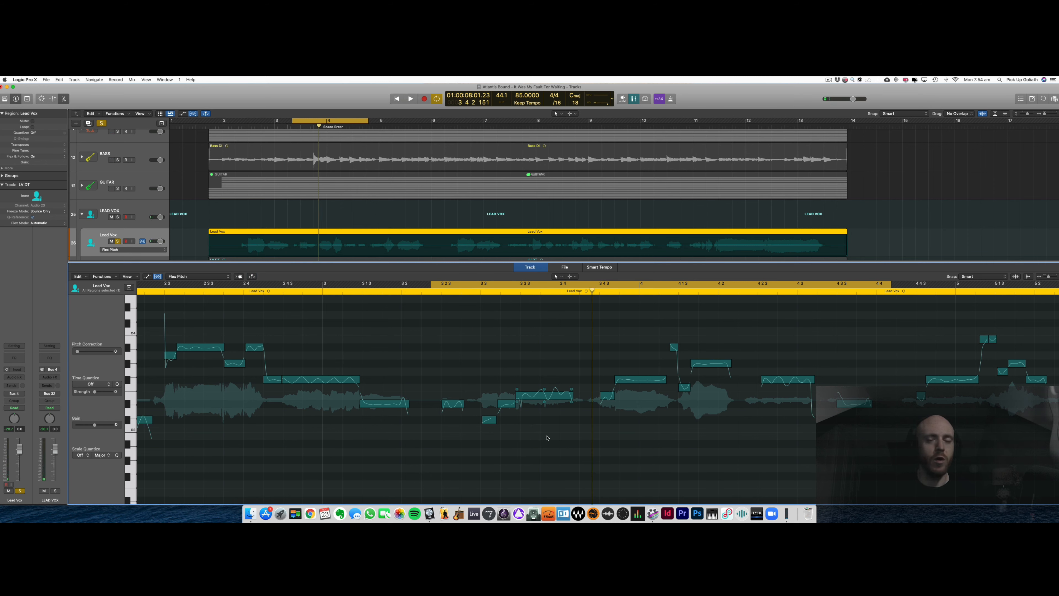
scroll(548, 438, right, 5)
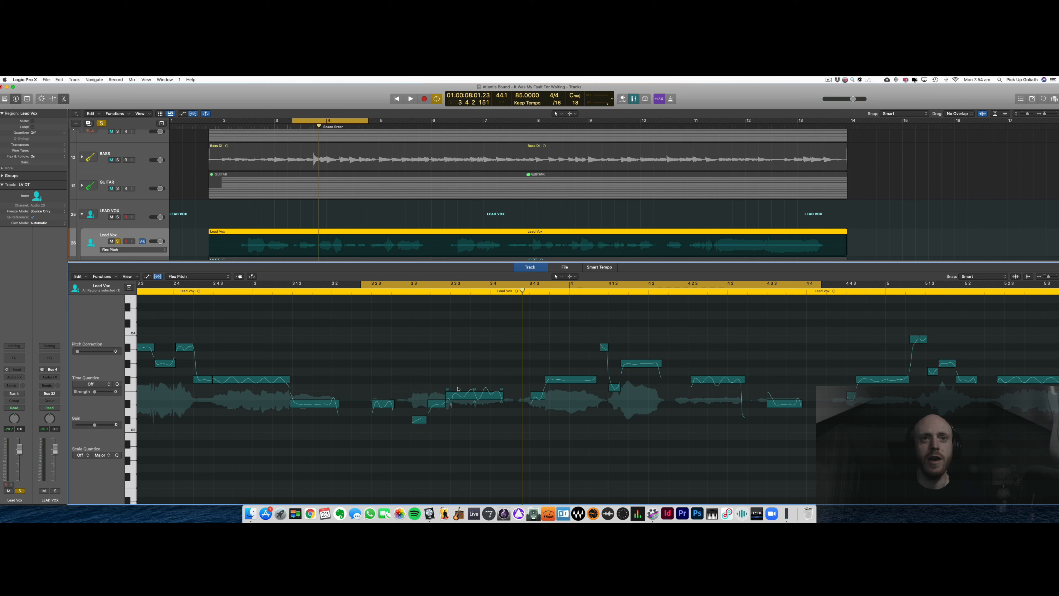
key(space)
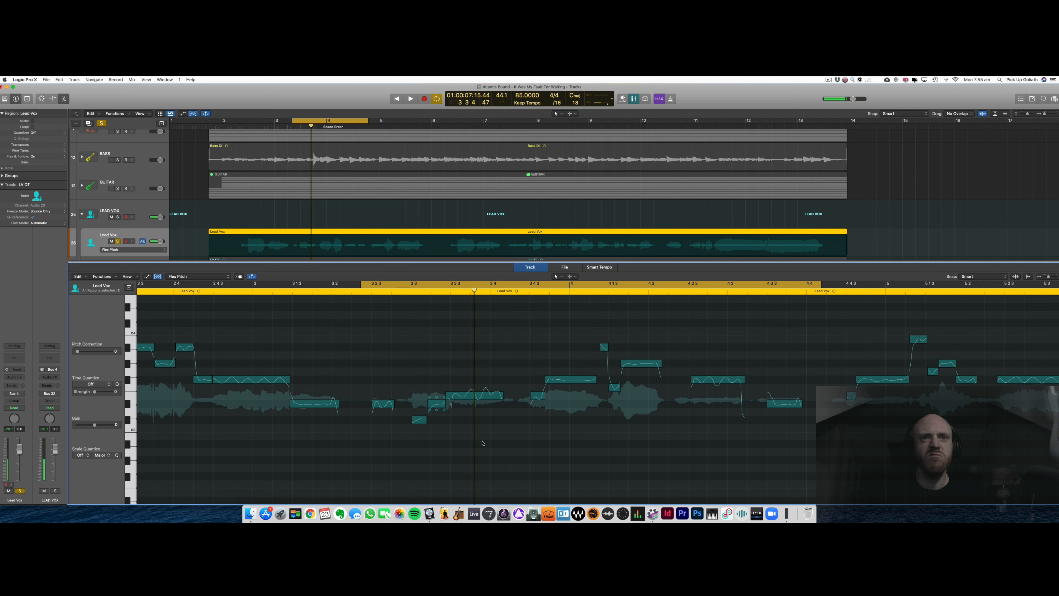
- Try a Pitch Correction of 100 on the four notes opening the second Lead Vox phrase and play them back
drag(483, 443, 362, 392)
key(space)
drag(77, 352, 109, 351)
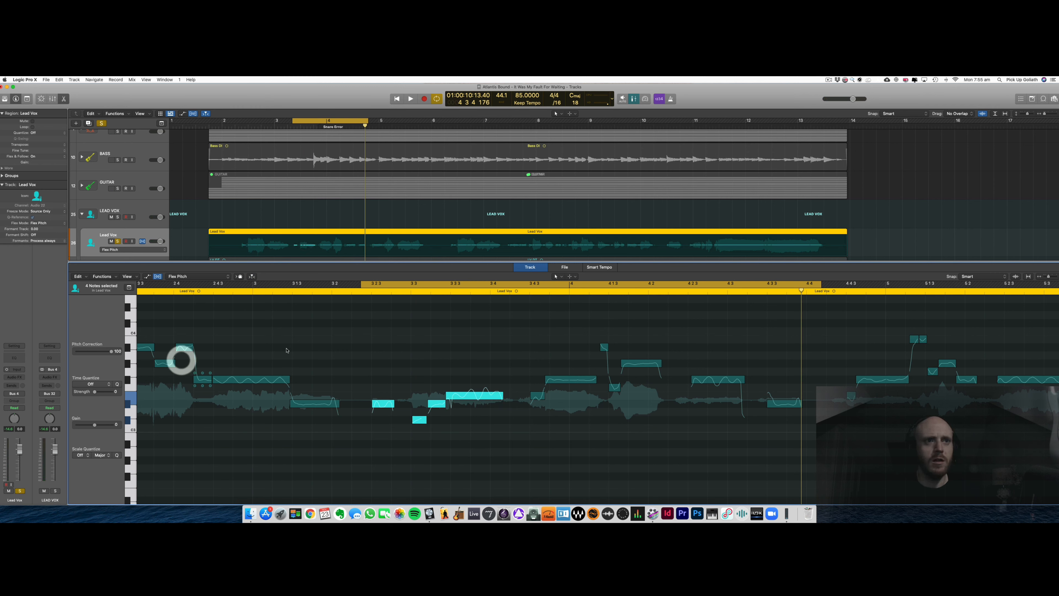
key(space)
click(372, 339)
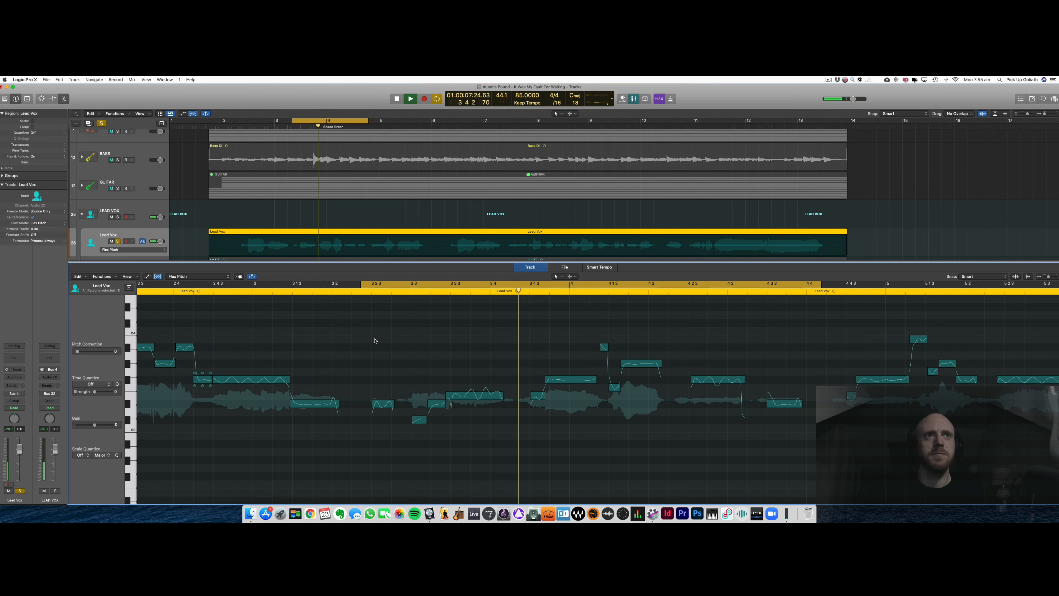
- Close the audio editor, duplicate the Lead Vox track, and copy the Lead Vox region onto the new track
key(e)
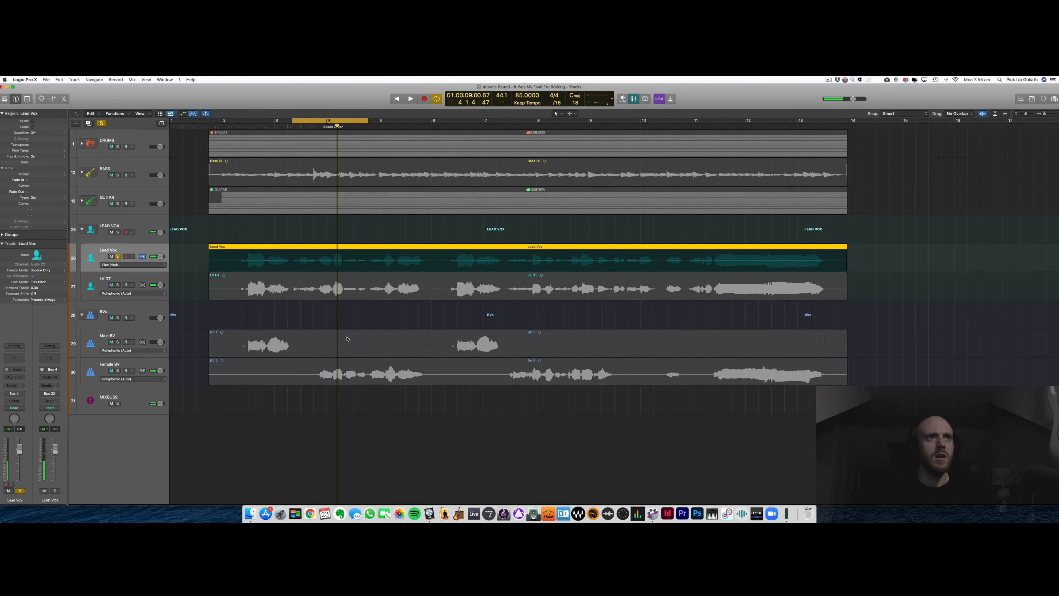
click(88, 123)
click(200, 251)
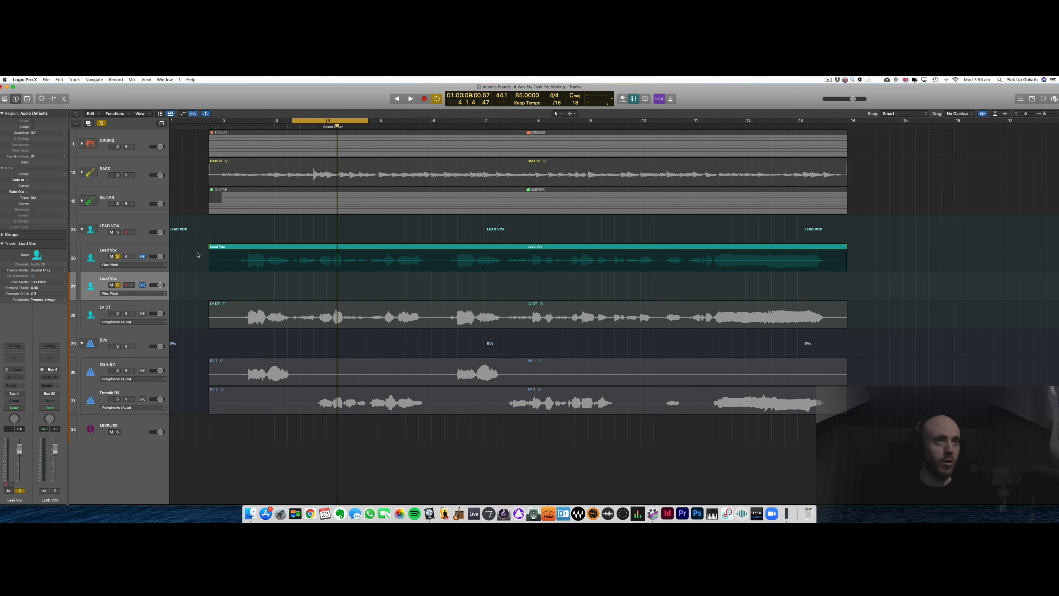
key(alt)
drag(244, 247, 244, 276)
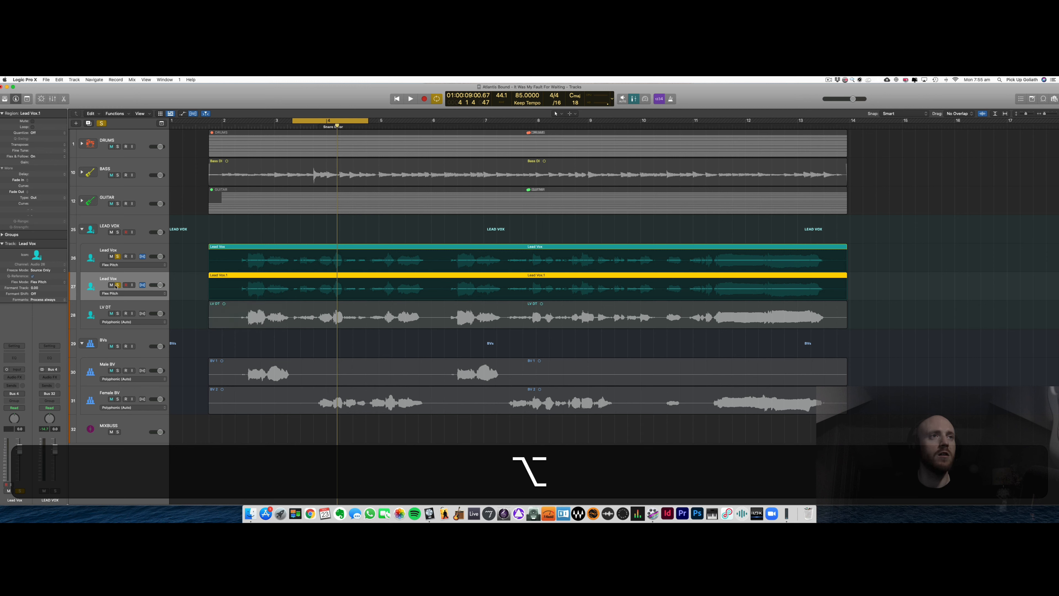
- Turn off flex on the duplicate Lead Vox track and unsolo the original Lead Vox track
click(146, 285)
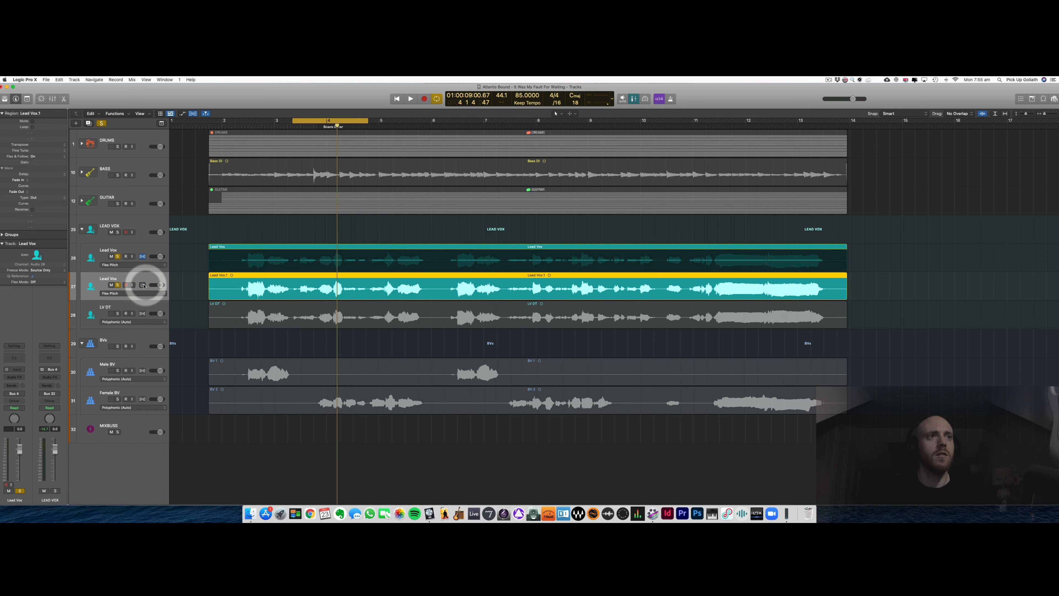
click(117, 253)
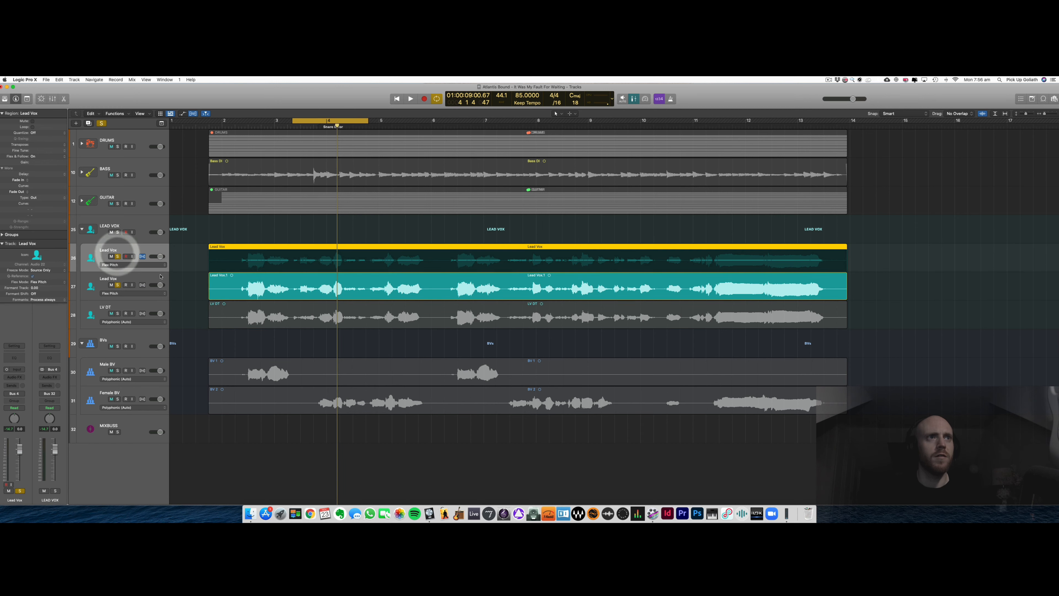
click(111, 256)
click(110, 257)
click(111, 256)
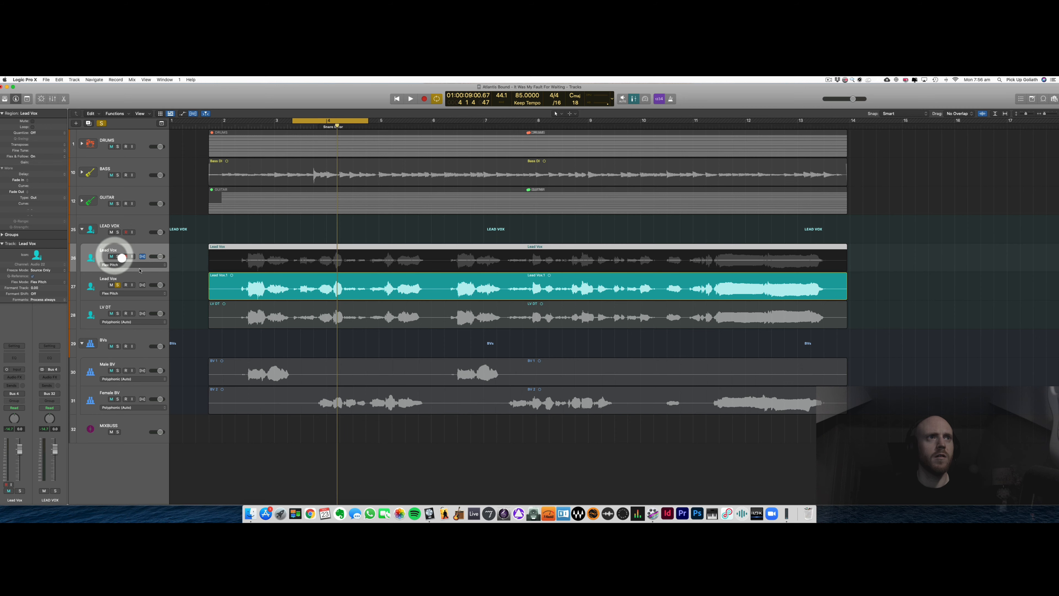
- Play back the uncorrected duplicate Lead Vox track within the current cycle range
click(148, 278)
key(space)
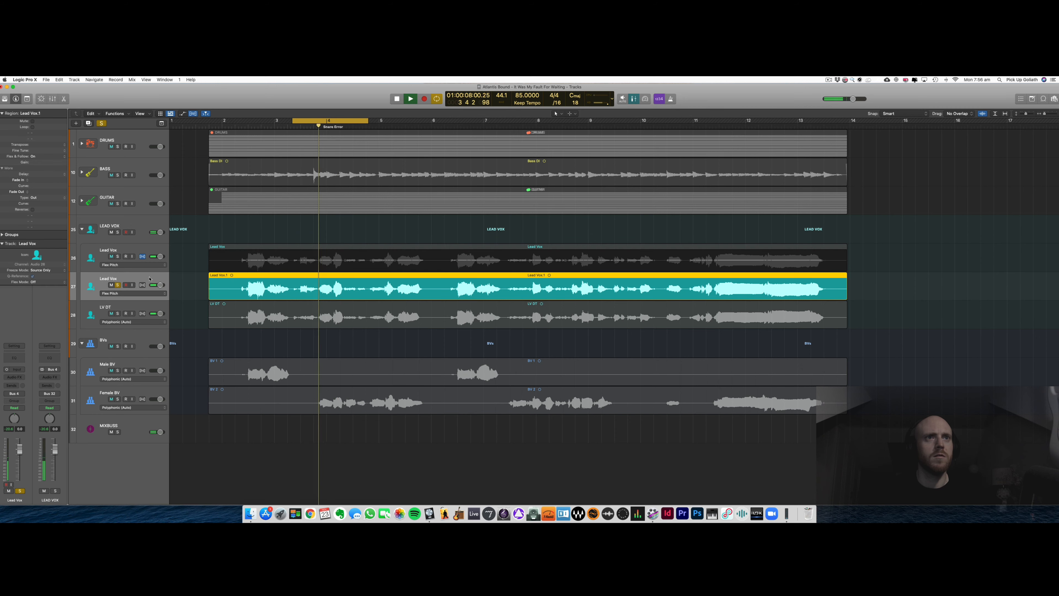
key(space)
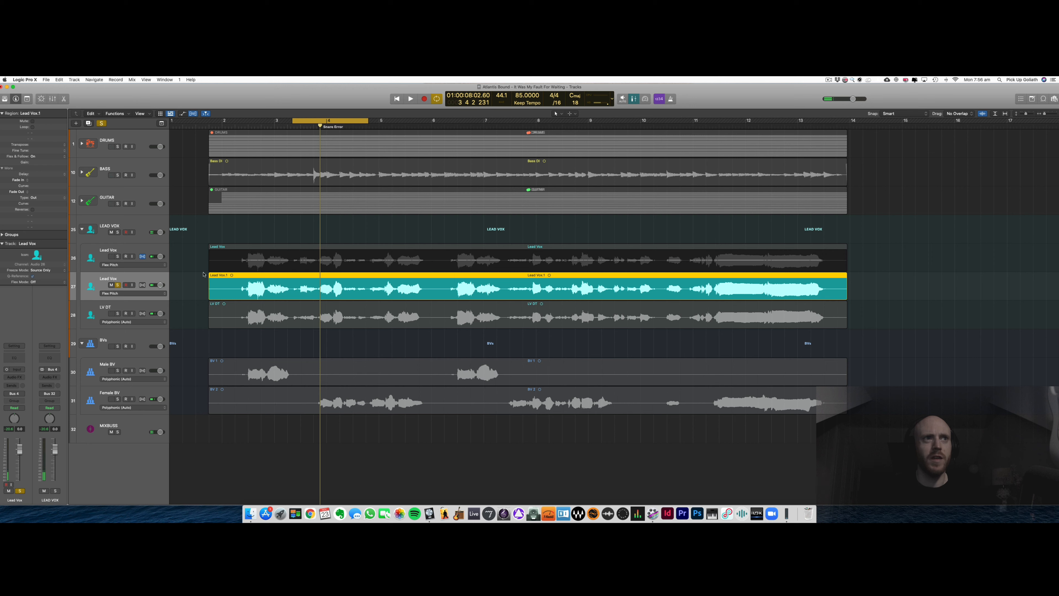
- Solo the original Lead Vox track instead of the duplicate, and open its region in the audio editor for playback
click(136, 253)
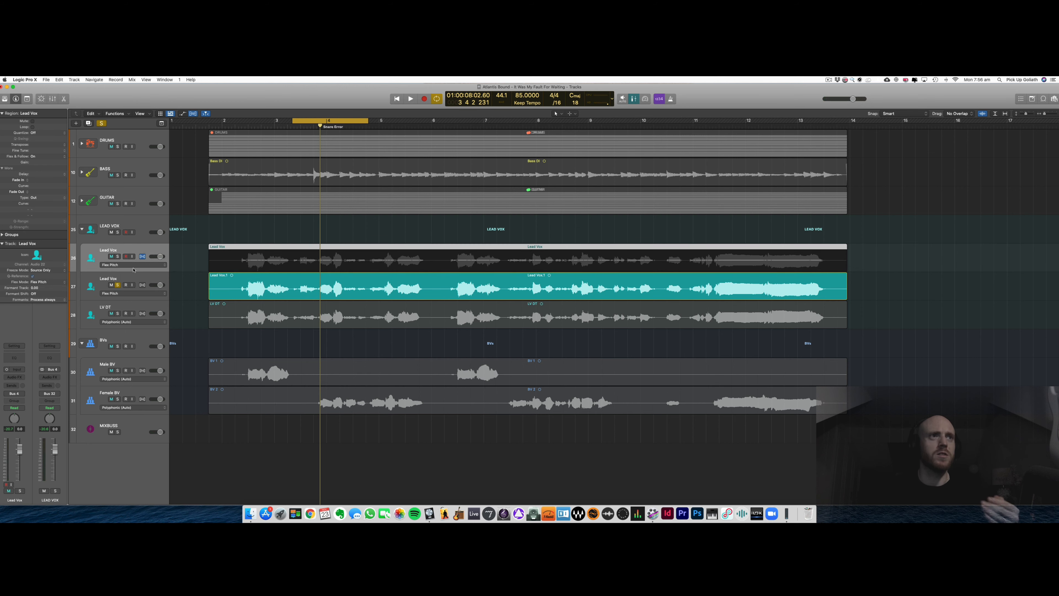
click(117, 284)
click(118, 256)
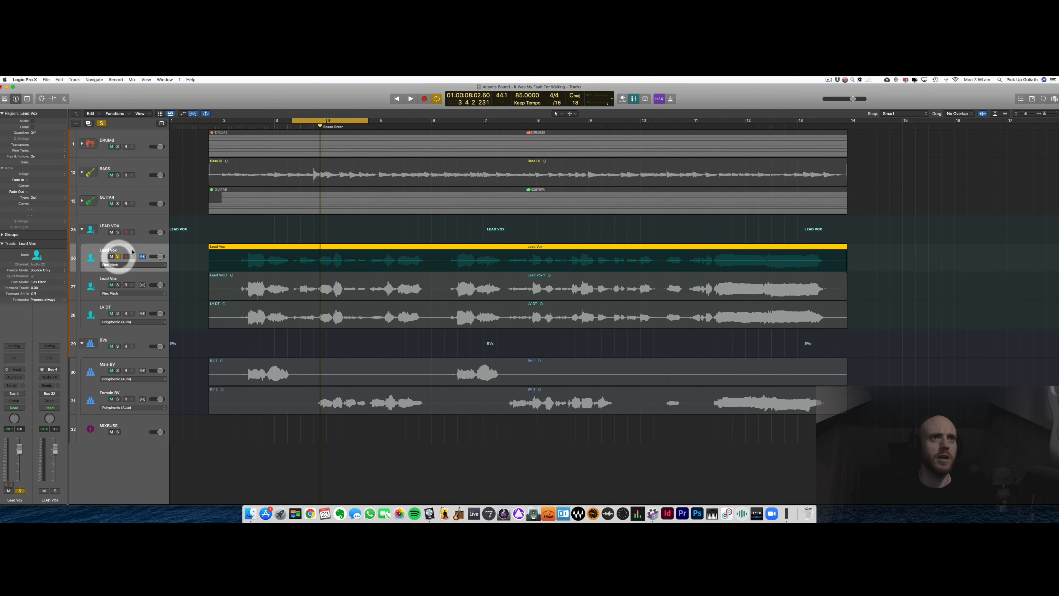
double_click(294, 246)
key(space)
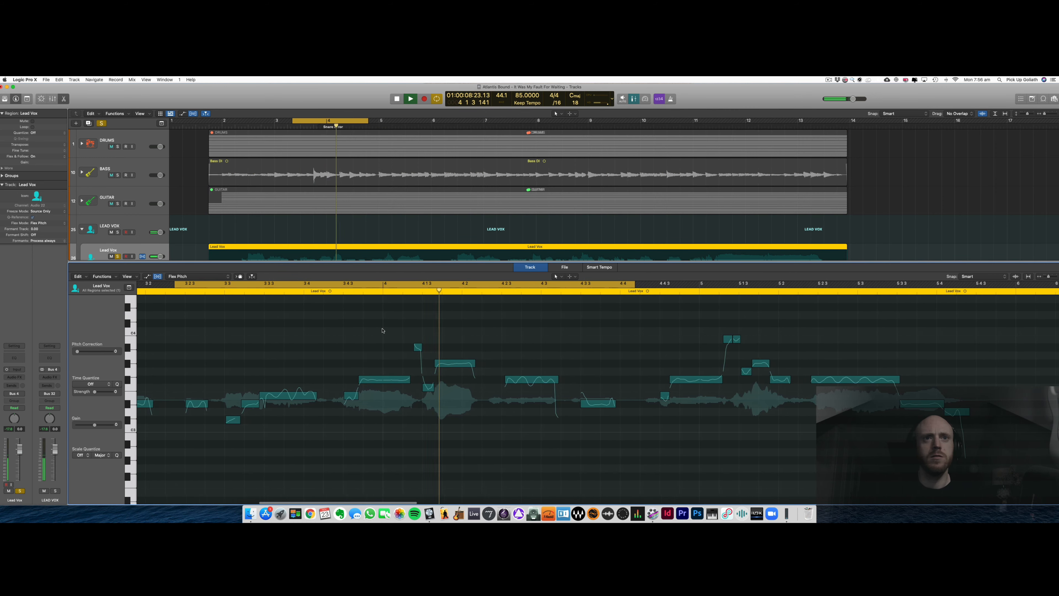
key(space)
- Move the cycle range to the following phrase, about 4 4 to 6 1, and listen to its ending notes
drag(540, 287, 902, 329)
key(space)
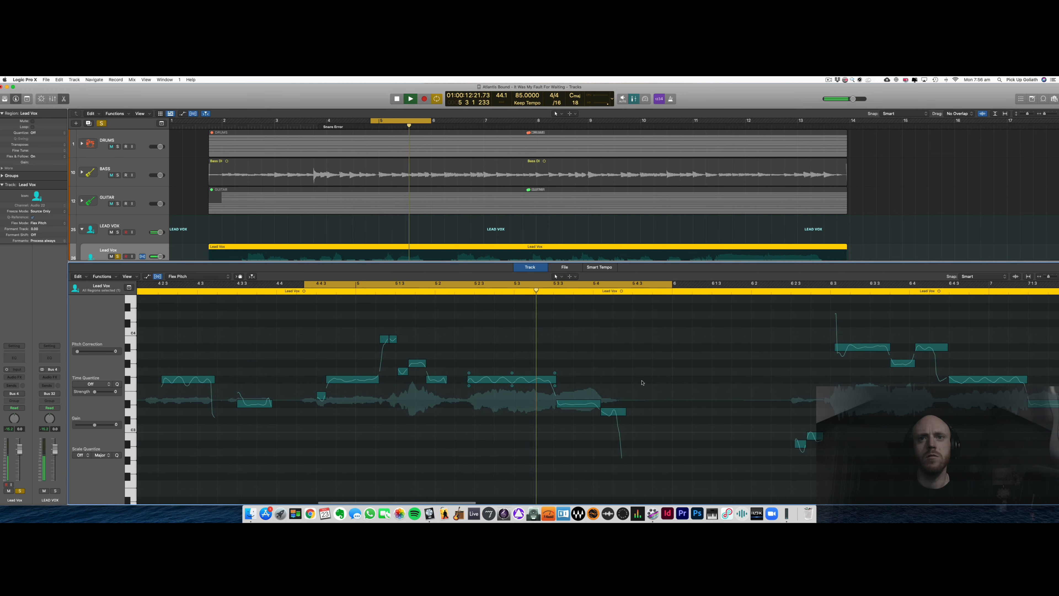
key(space)
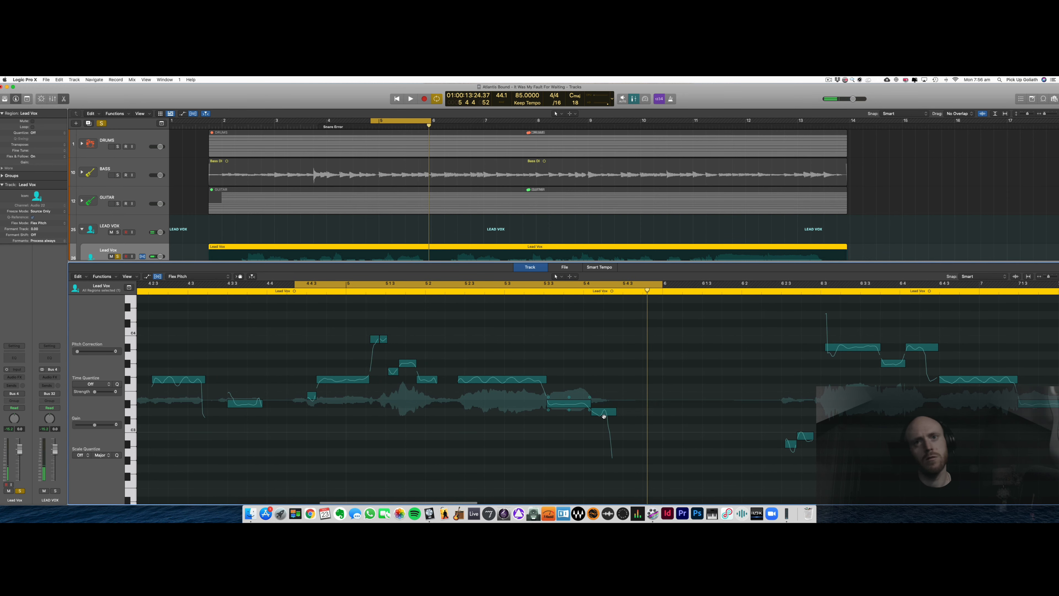
key(space)
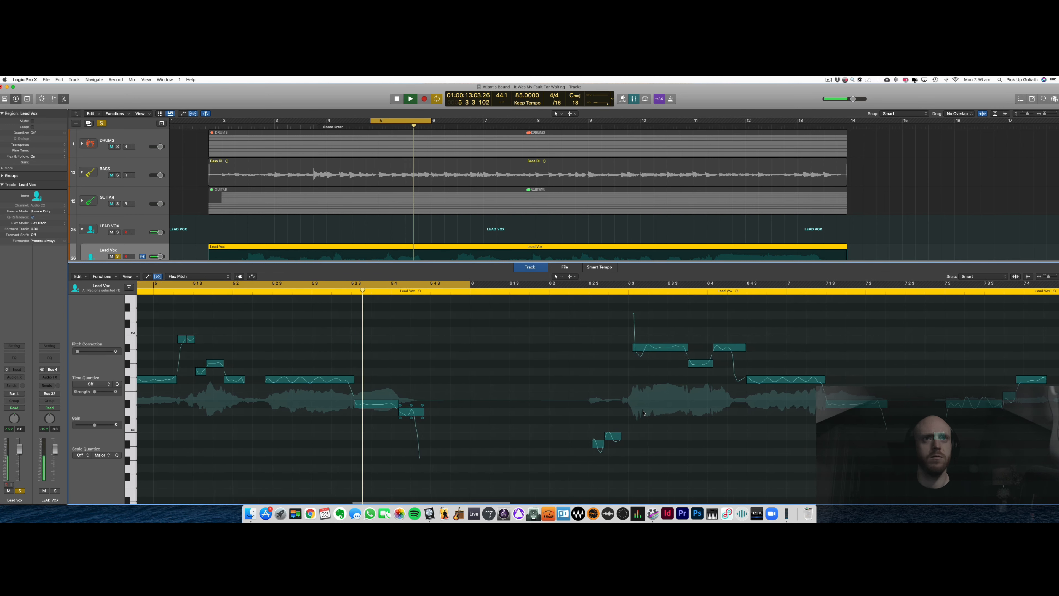
key(space)
- Cycle the phrase from about 6 2 to 7 3 and compare its opening notes with the first phrase's opening note
drag(441, 282, 799, 317)
key(space)
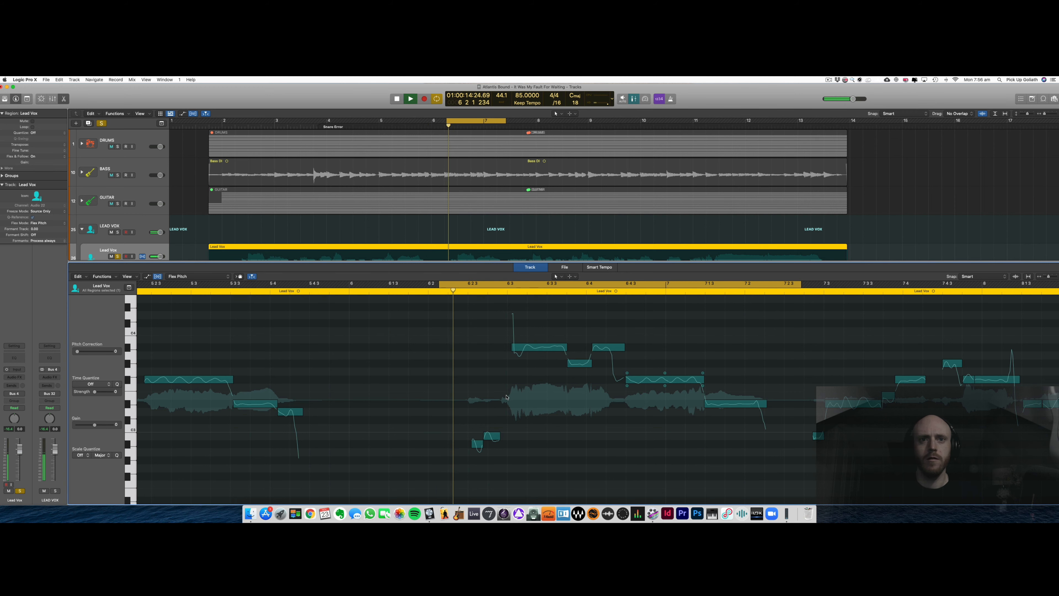
key(space)
scroll(505, 397, left, 10)
scroll(505, 397, left, 10)
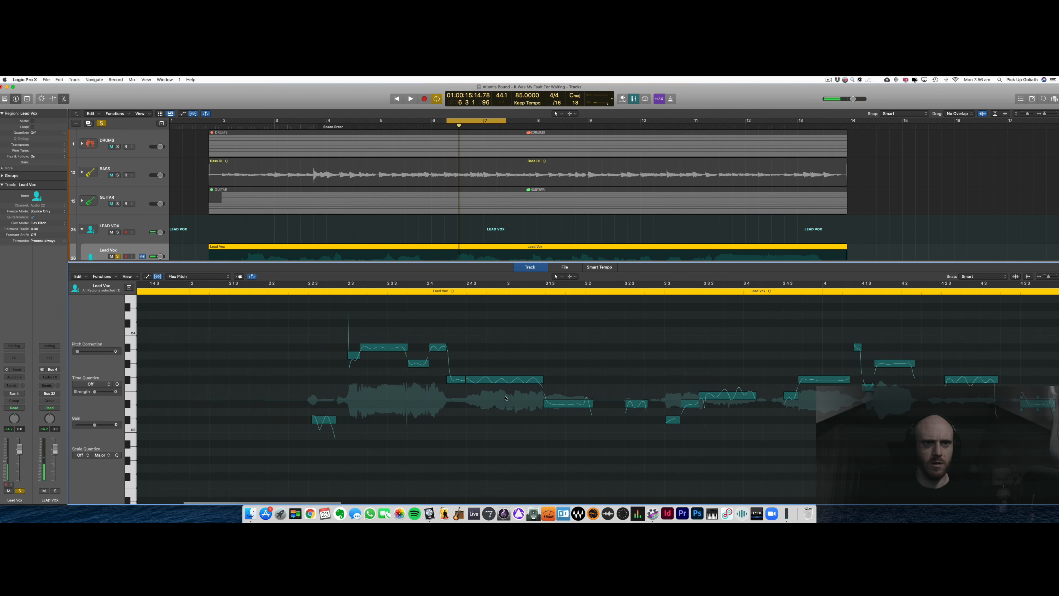
click(375, 419)
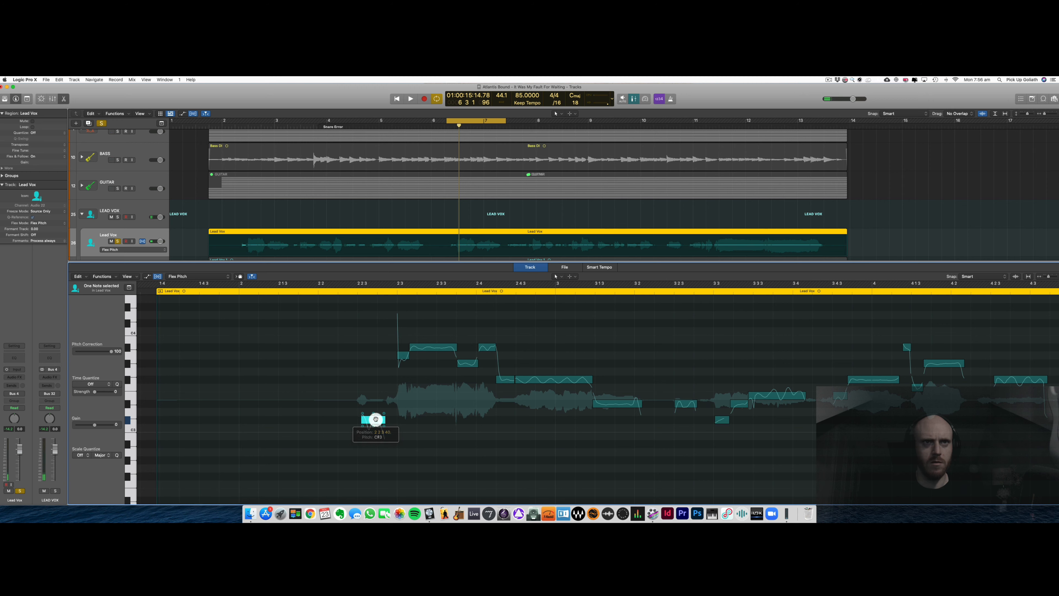
key(space)
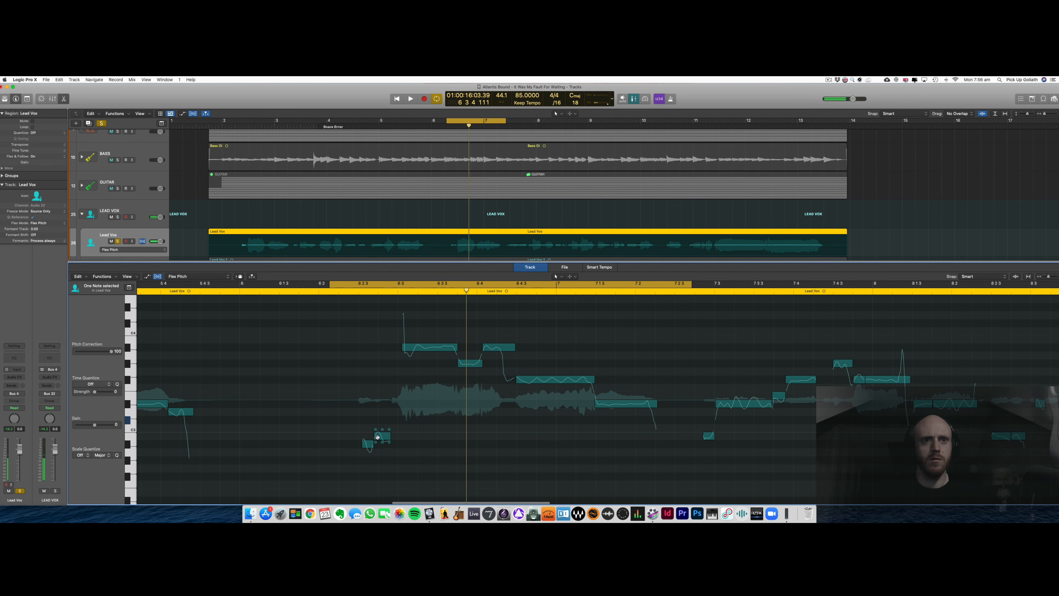
key(space)
- Raise the short opening note at 6 2 3 to B2 and play back the phrase
drag(378, 437, 378, 442)
click(369, 438)
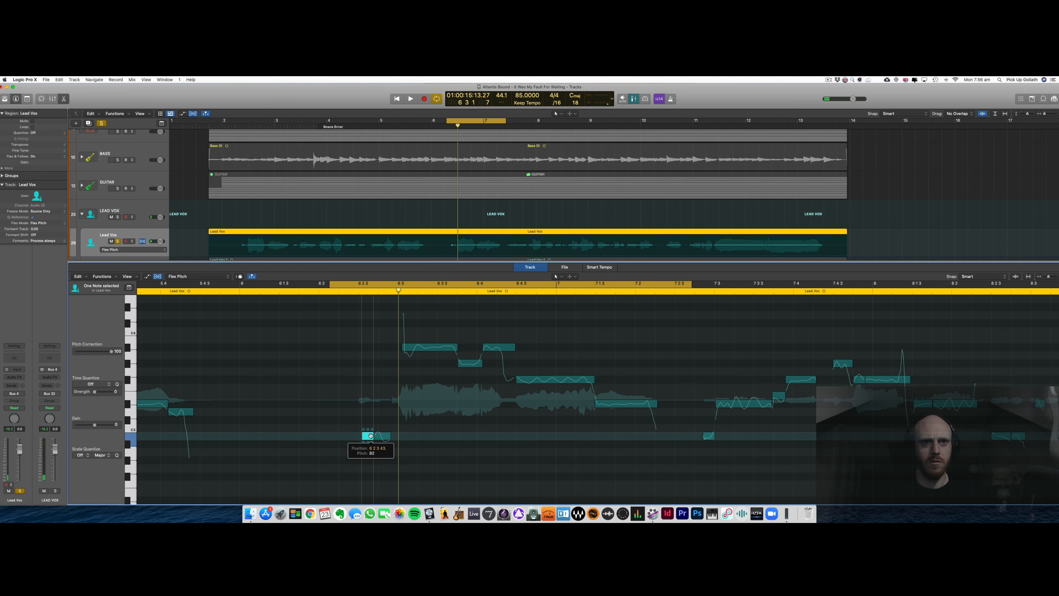
key(space)
scroll(442, 437, right, 5)
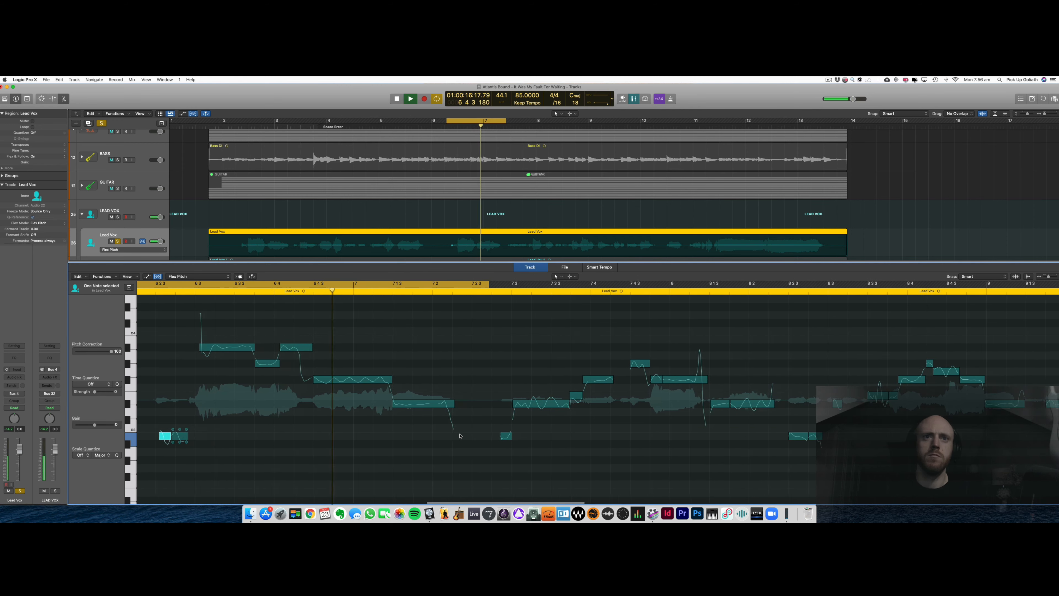
key(space)
- Move the cycle range to about 7 3 to 8 3 and listen repeatedly to that phrase's opening notes
drag(381, 284, 746, 350)
key(space)
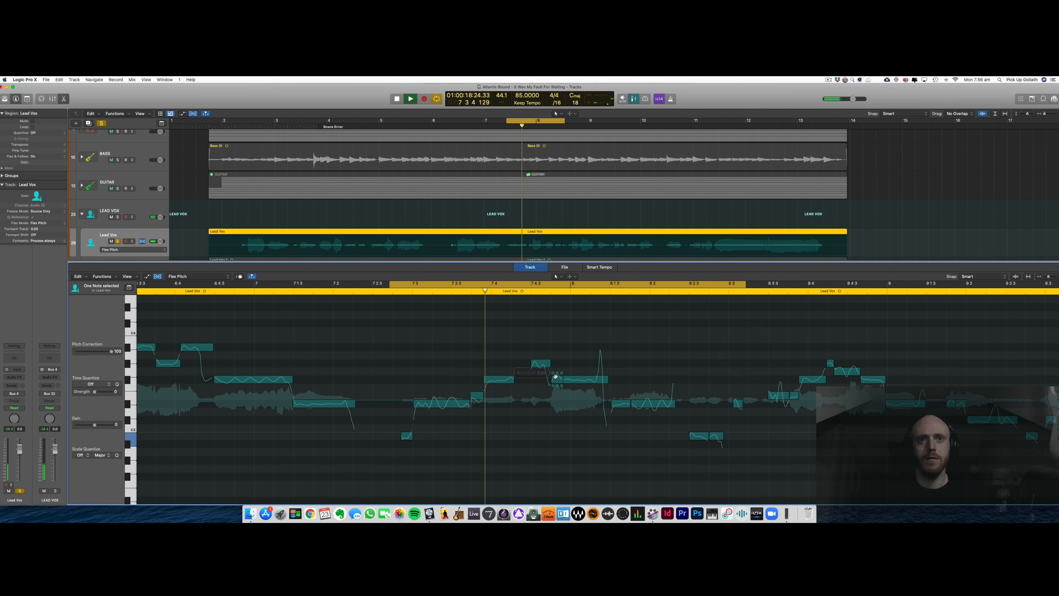
key(space)
key(space)
key(space)
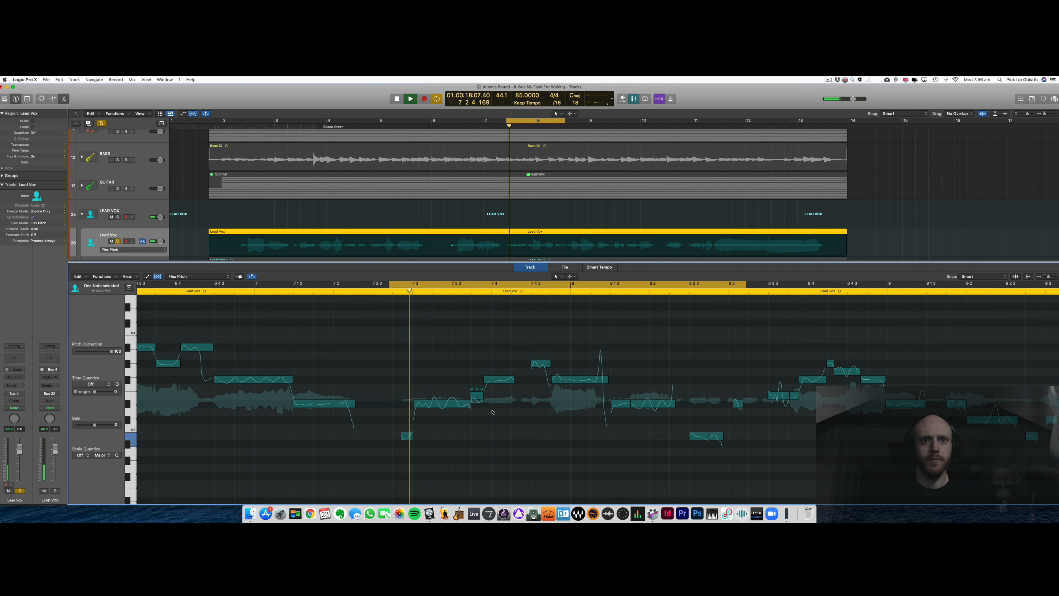
key(space)
- Set the audio editor's secondary tool to the Scissors Tool
scroll(458, 407, right, 2)
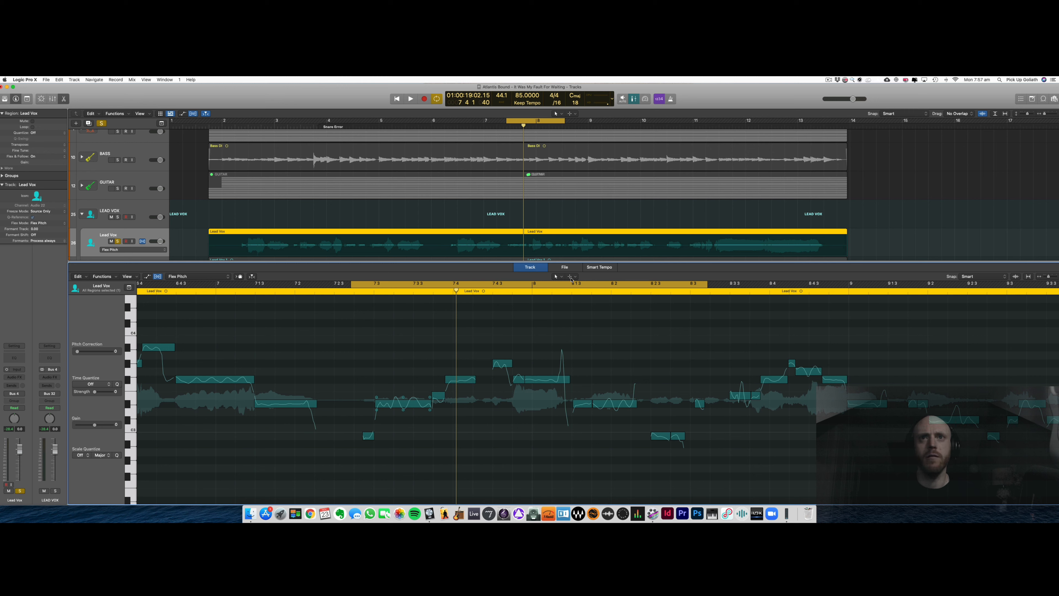
click(568, 276)
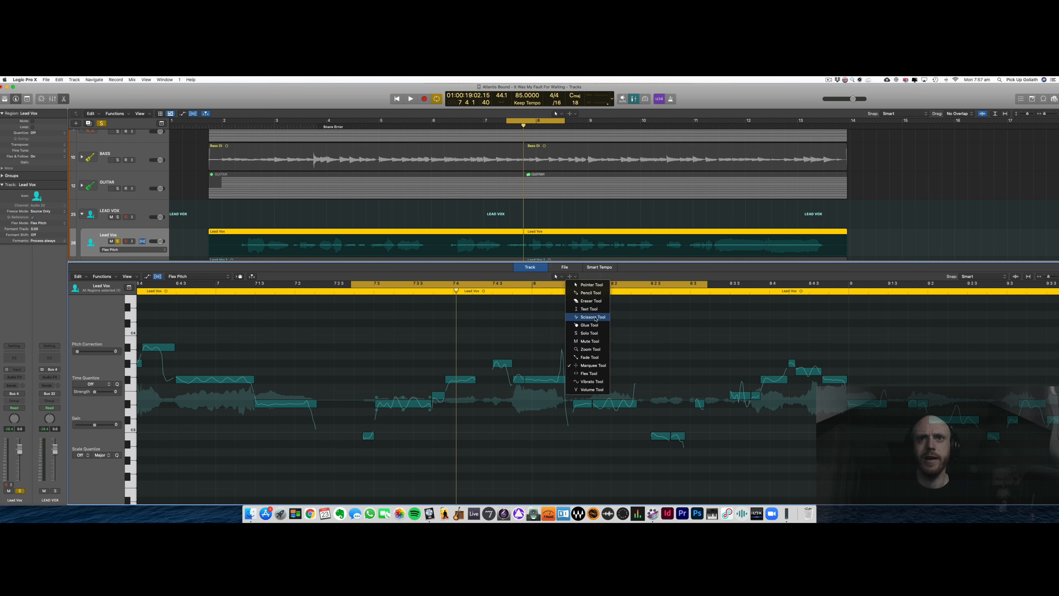
click(593, 316)
- Try splitting the long wavering note just after 7 3 near its middle and play back the phrase
key(super)
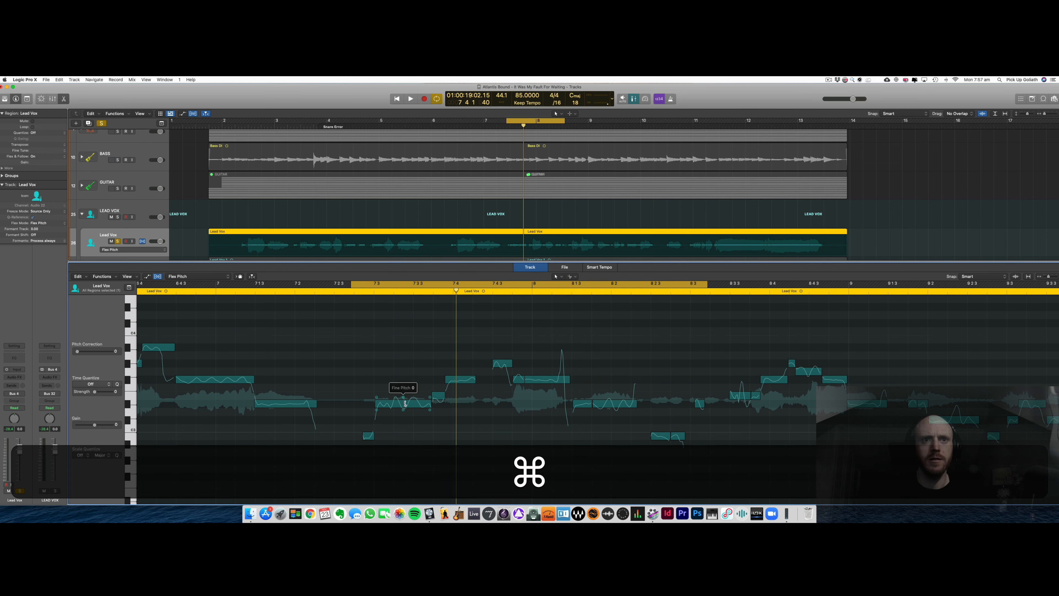
click(403, 403)
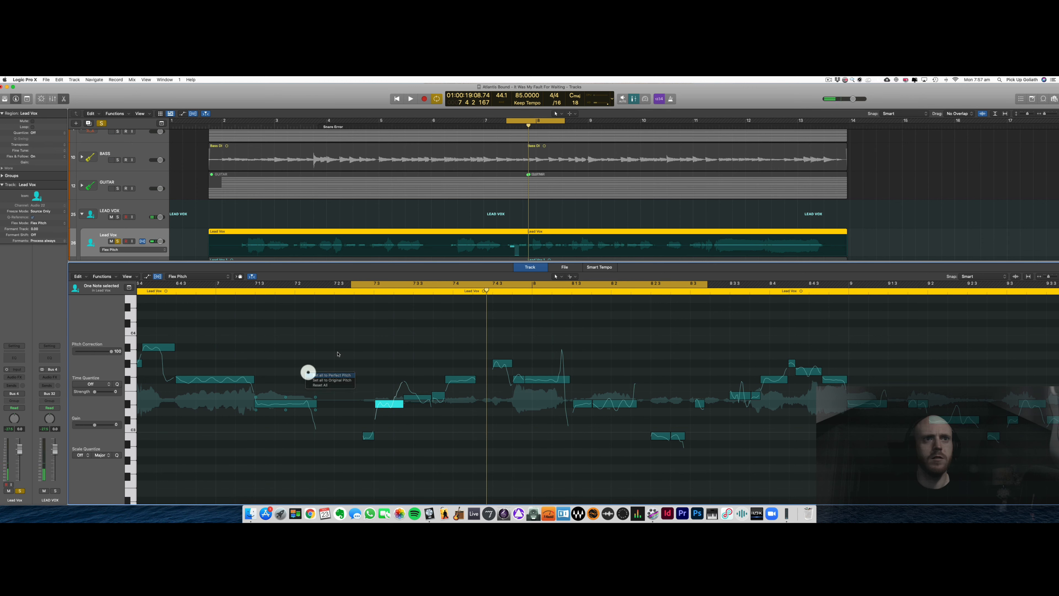
drag(396, 361, 435, 404)
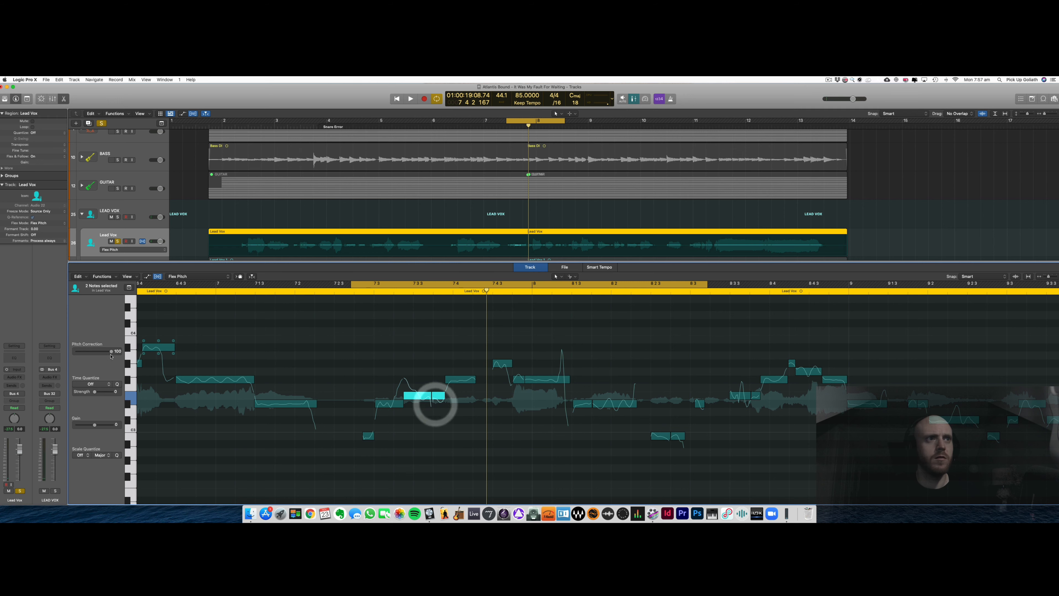
click(426, 431)
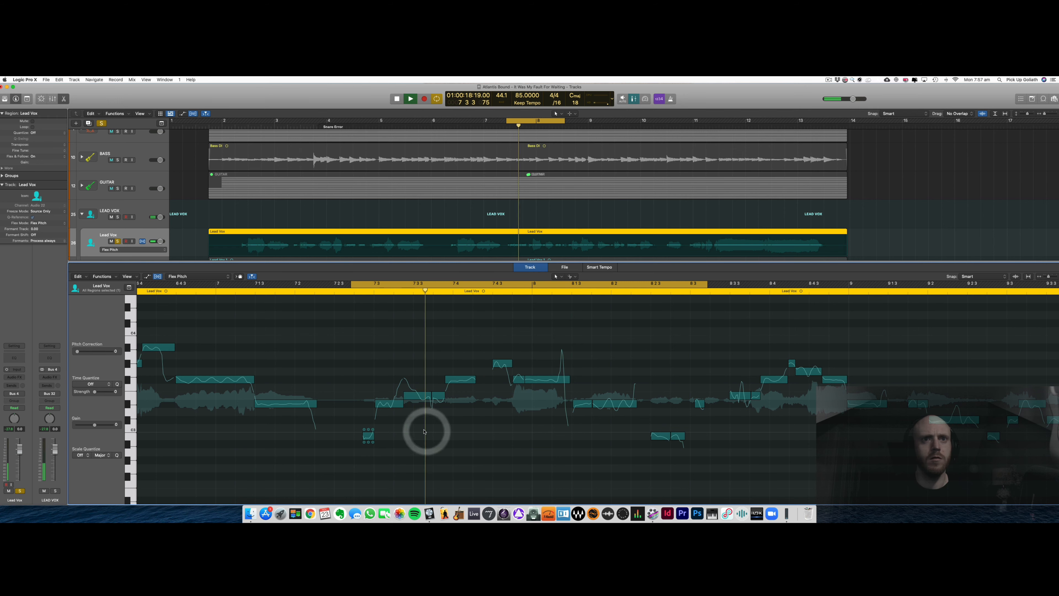
scroll(385, 406, left, 1)
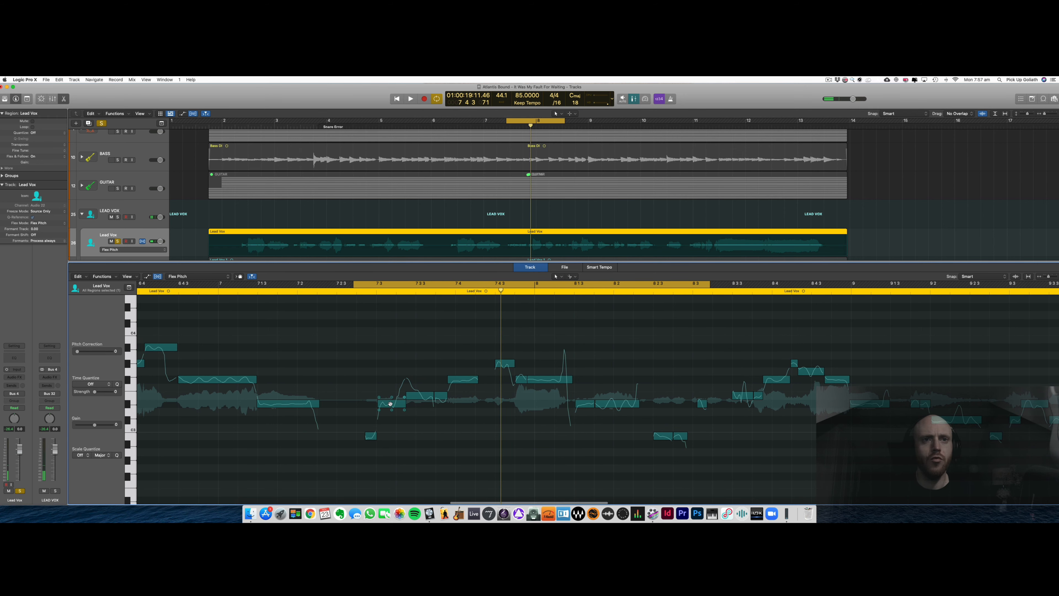
- Audition the two pieces of the split note, play the phrase, and undo the split
click(393, 402)
click(420, 396)
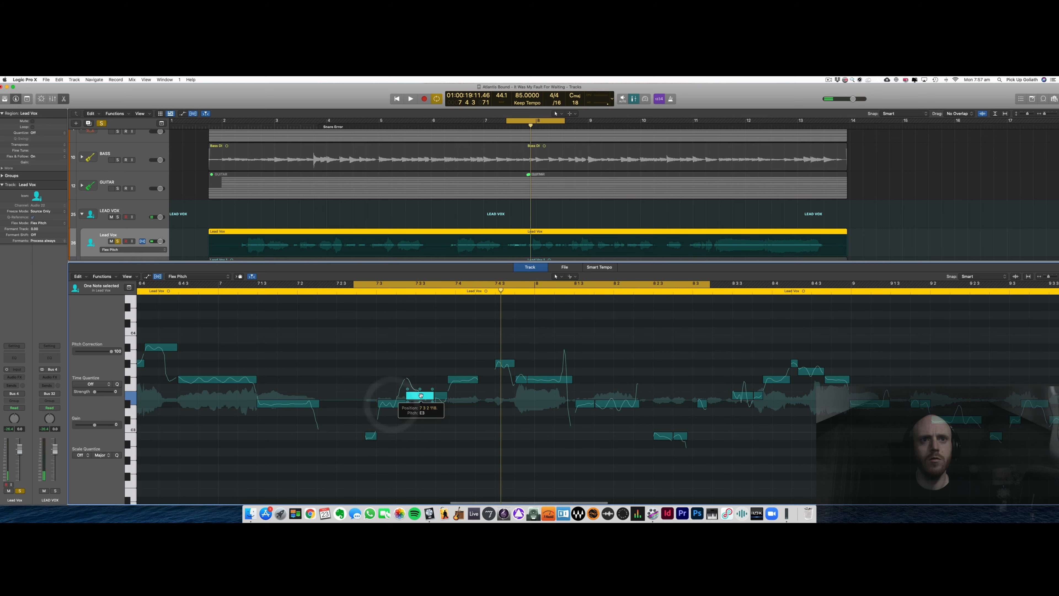
click(420, 395)
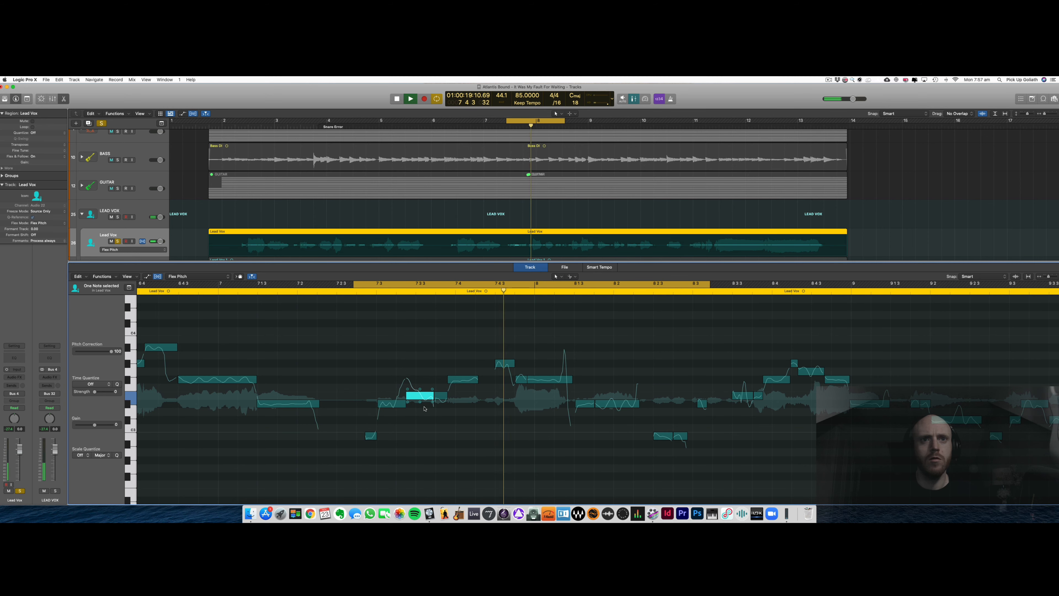
key(space)
key(super+z)
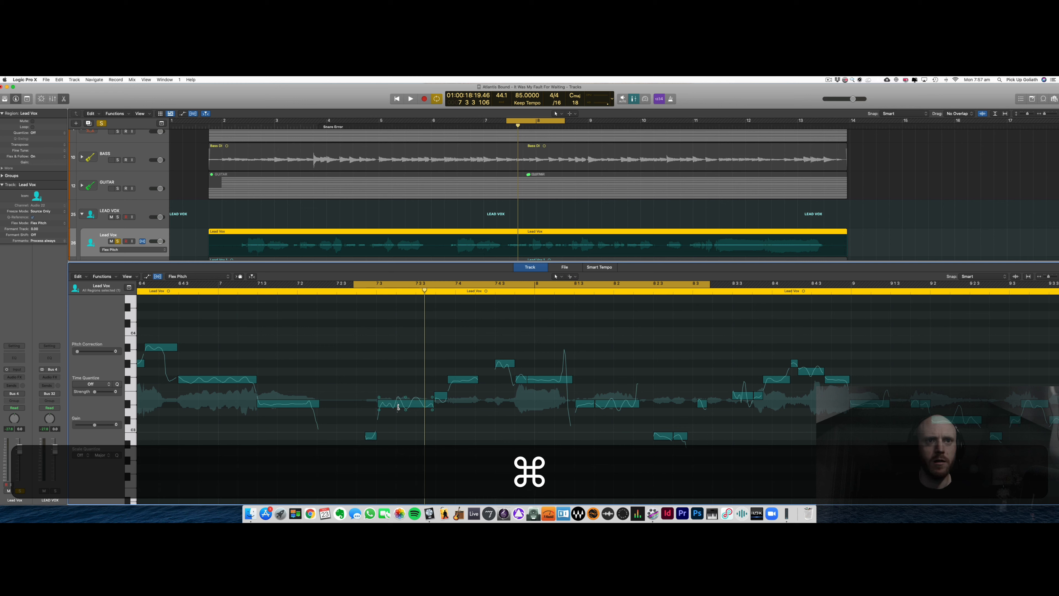
- Split the long note after 7 3 about a third of the way along and listen to the phrase
super+click(396, 404)
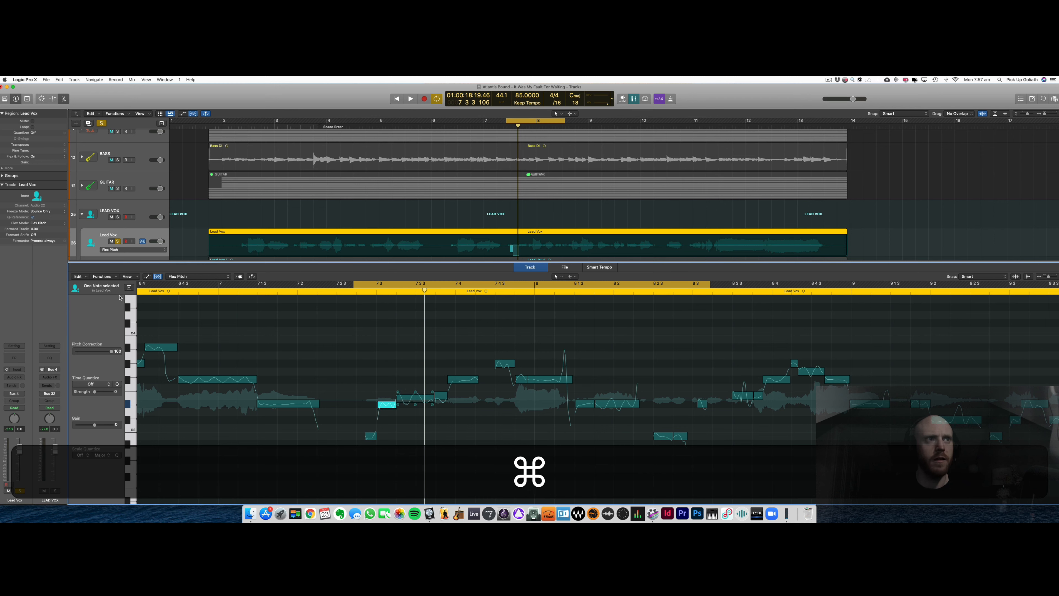
click(354, 360)
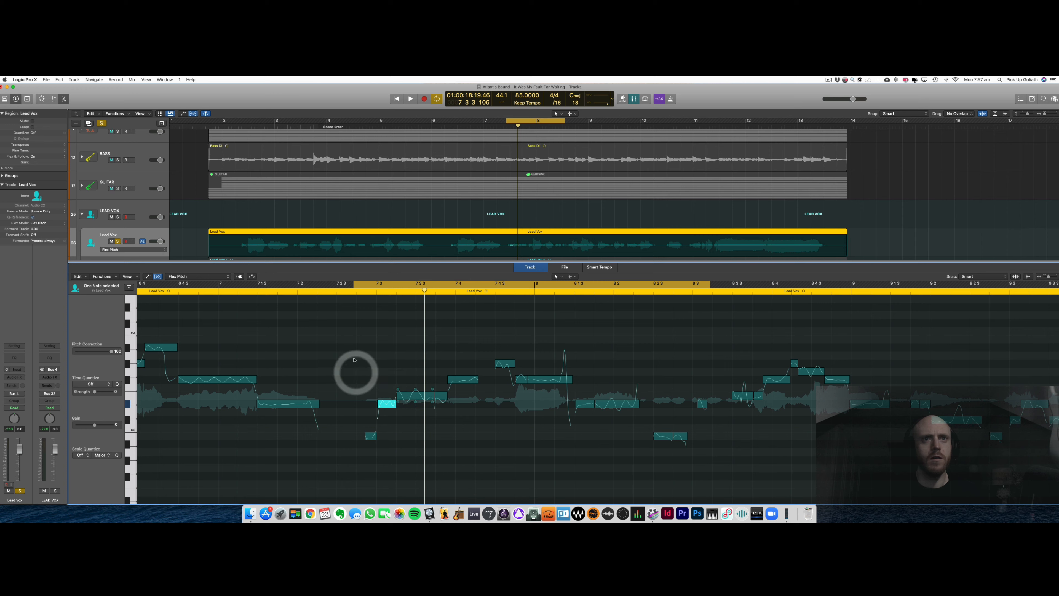
click(354, 360)
key(space)
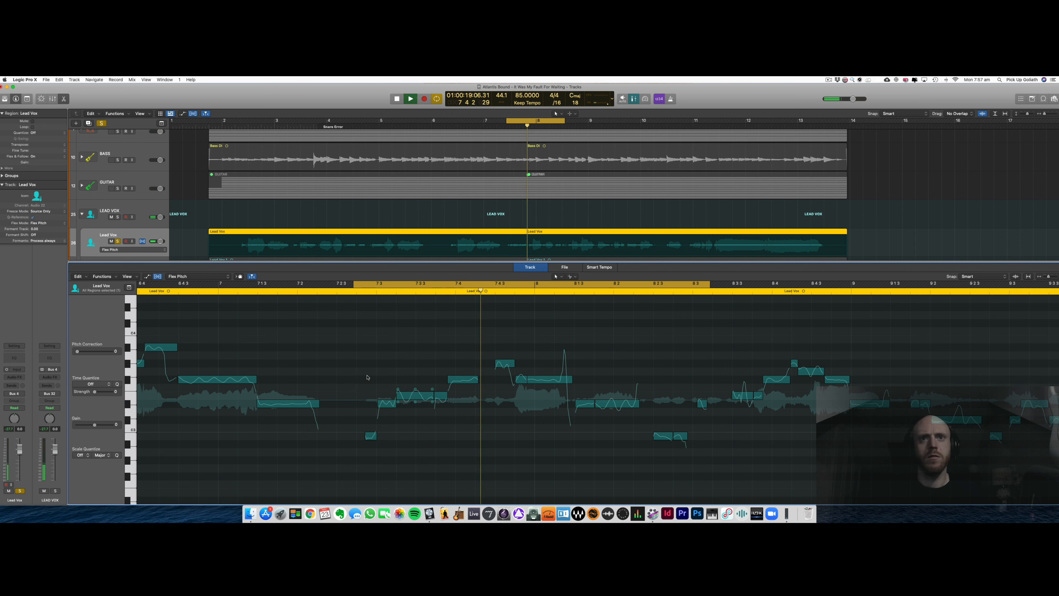
key(space)
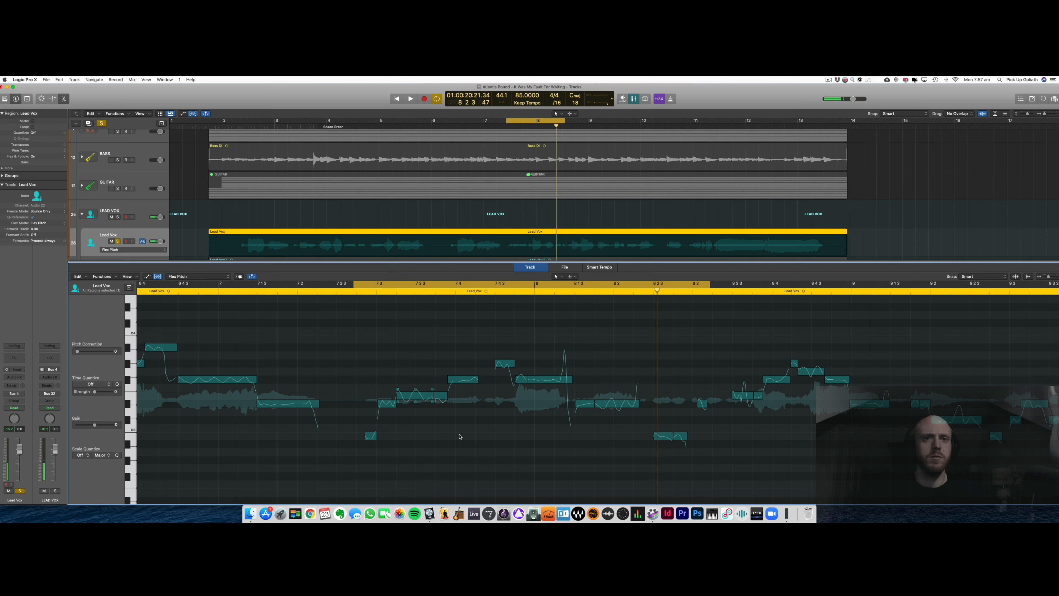
click(471, 437)
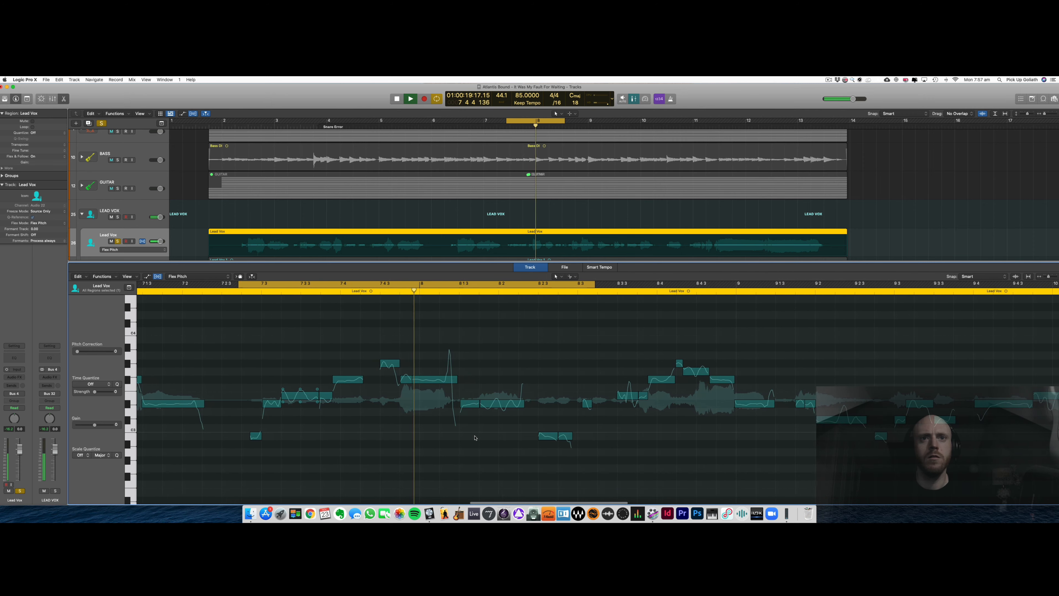
key(space)
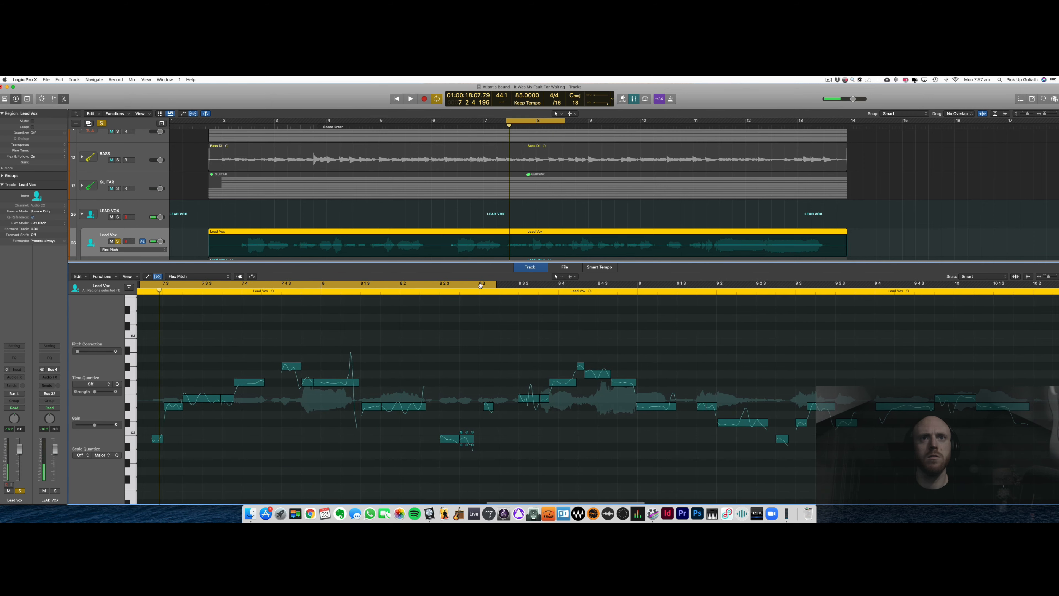
- Move the cycle range to about 8 3 to 10 2 and listen to the start of that phrase
click(479, 285)
drag(478, 285, 1039, 328)
key(space)
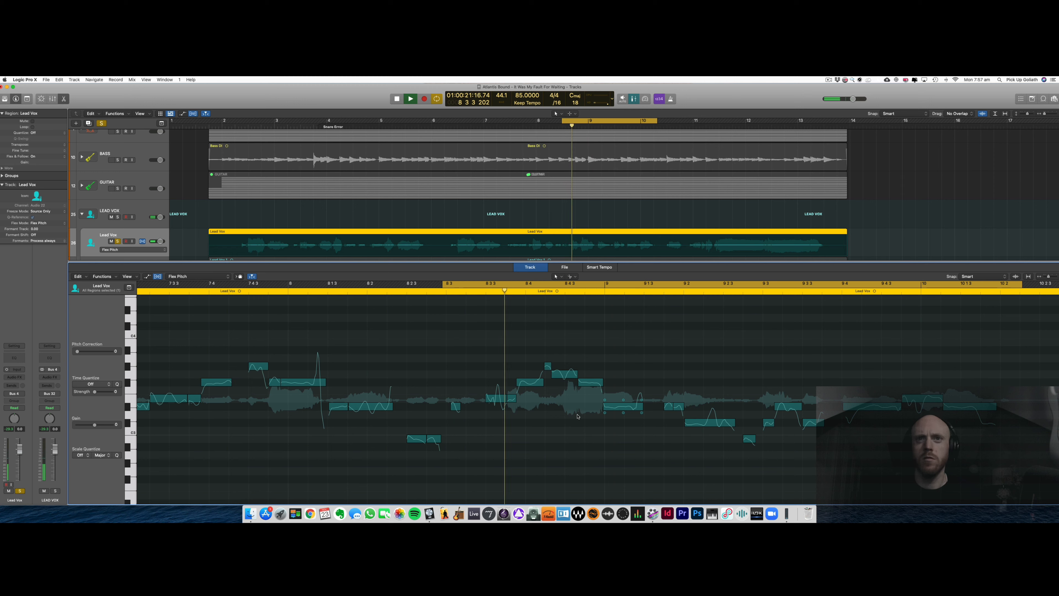
key(space)
- Try raising the note near 8 4 2 by one semitone, listen to the phrase and undo the move
click(589, 381)
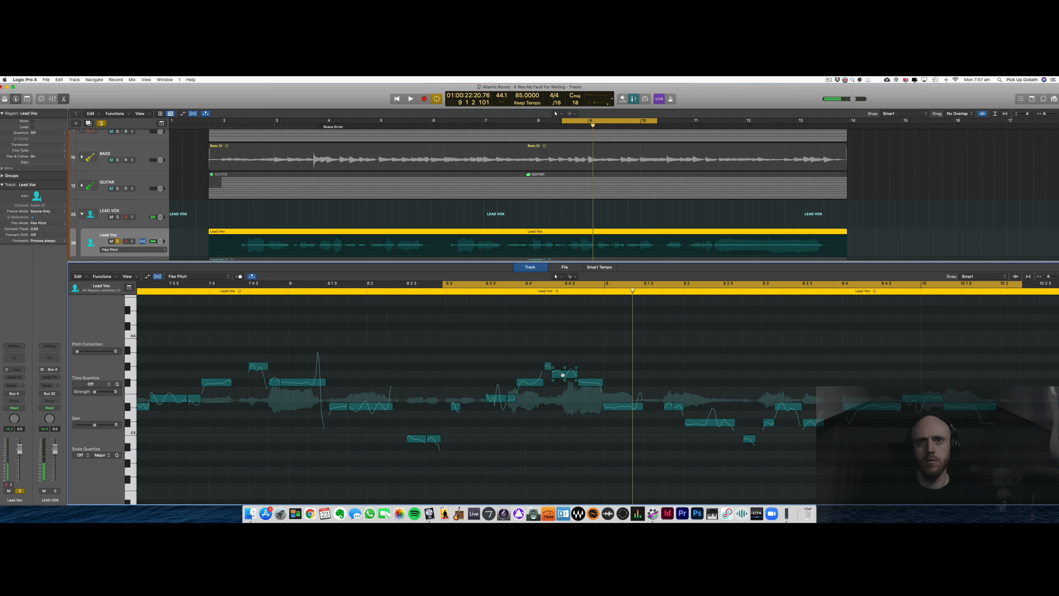
drag(562, 375, 563, 366)
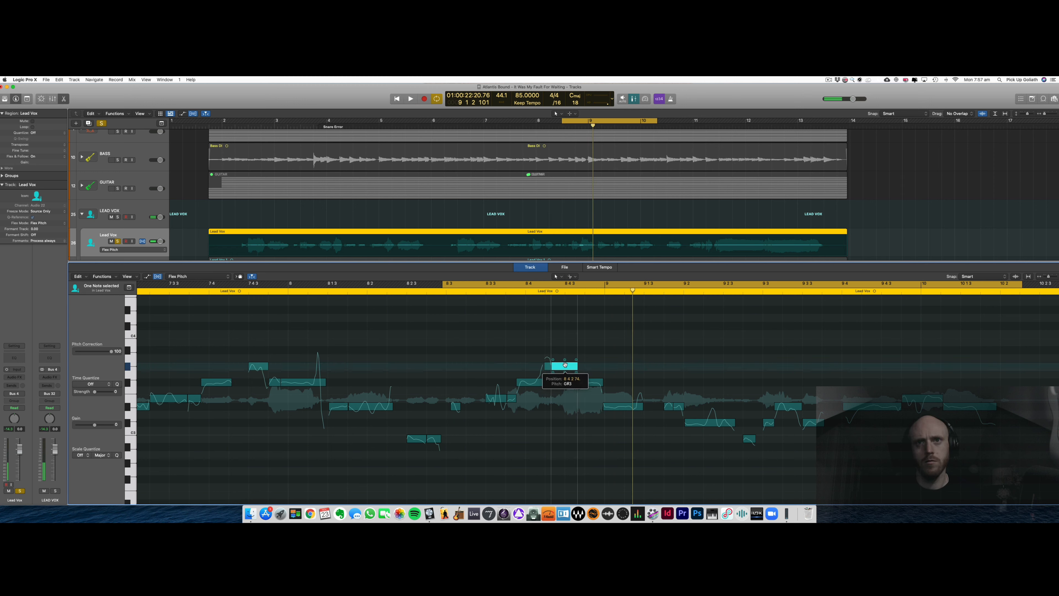
key(space)
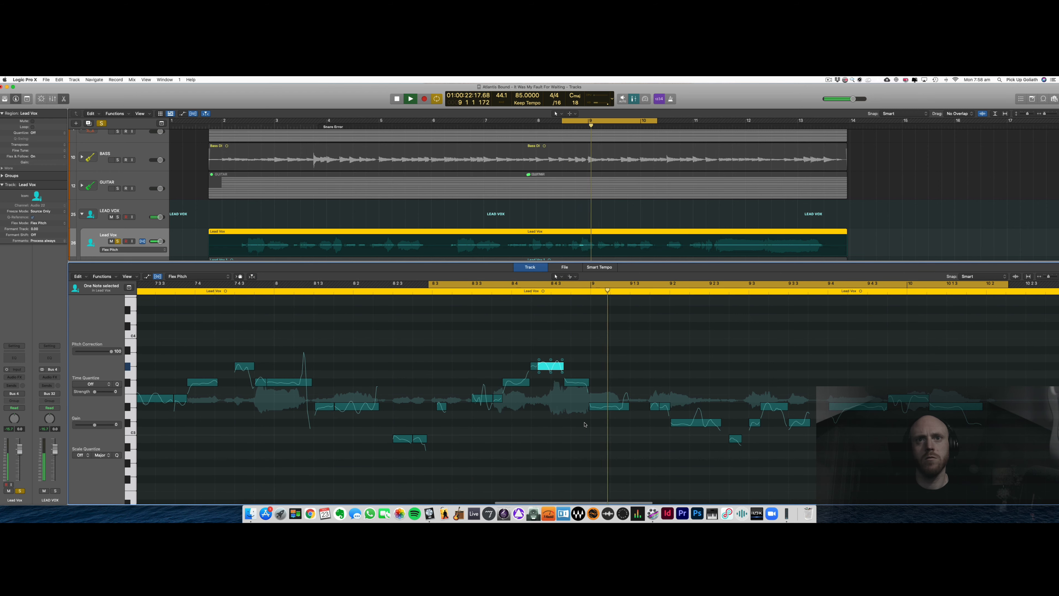
key(super+z)
key(space)
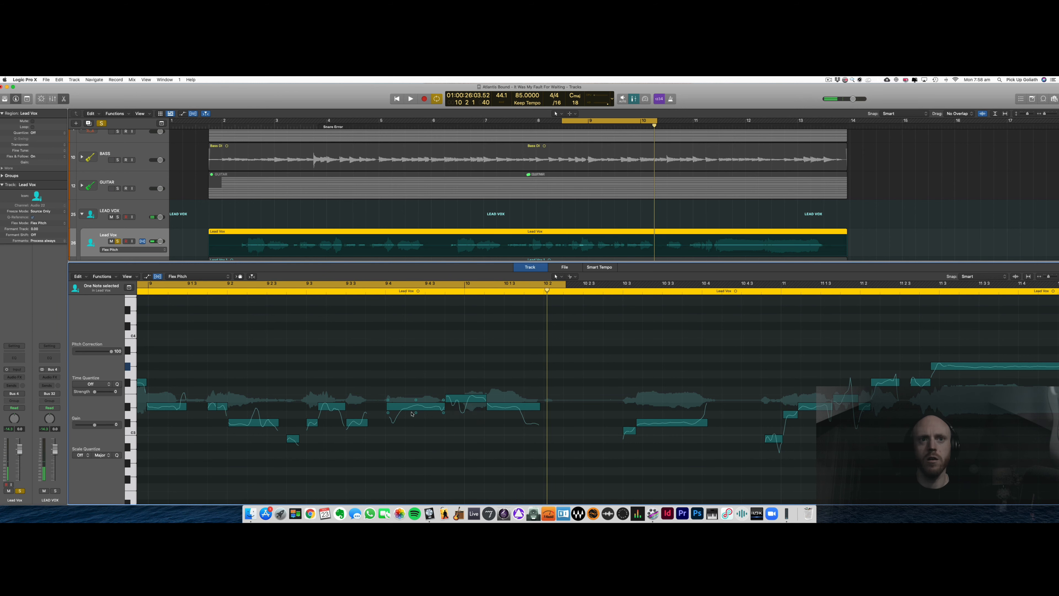
- Move the cycle range to about 10 3 to 11 3 and listen to the phrase
scroll(400, 402, right, 5)
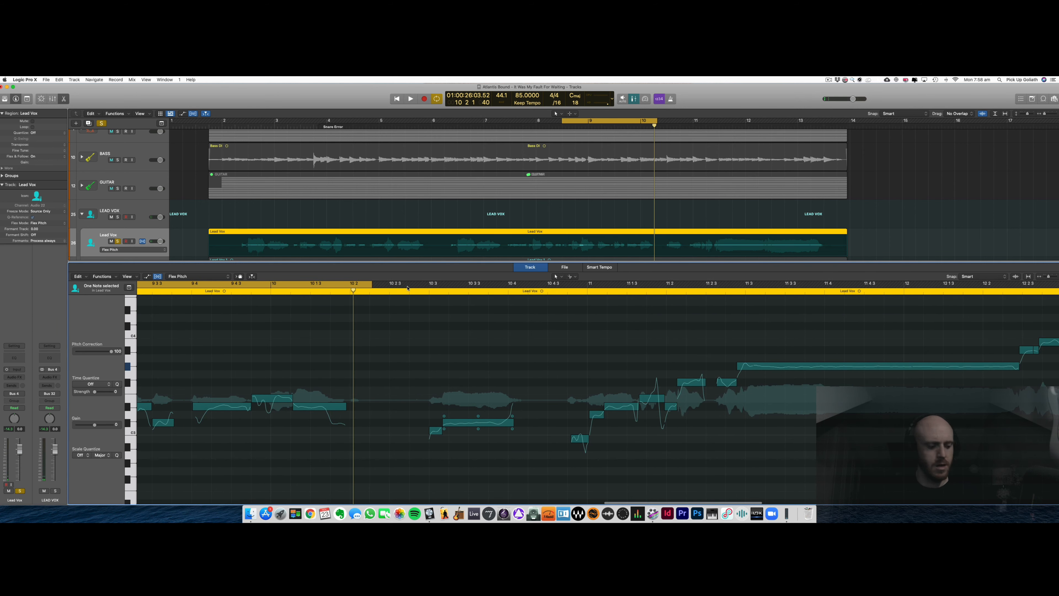
drag(412, 286, 737, 321)
key(space)
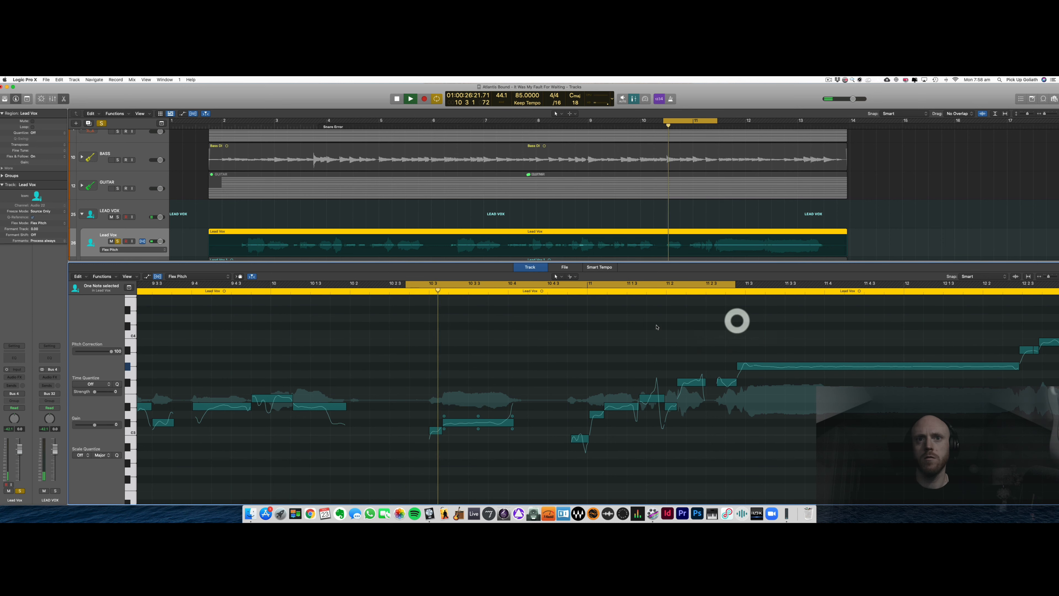
key(space)
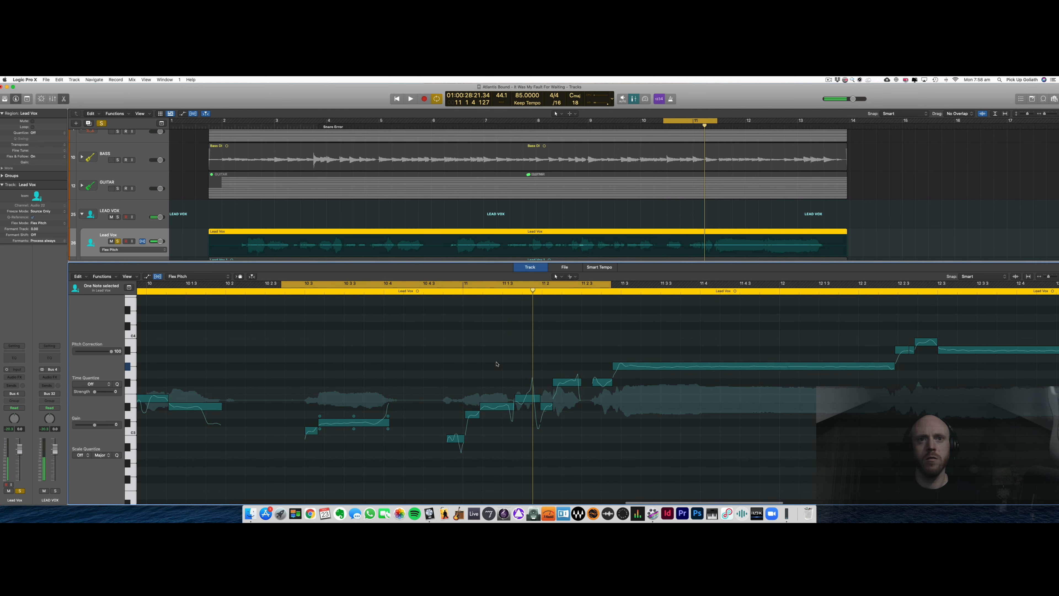
key(space)
- Lower the short low note just before bar 11 by one semitone and listen to the phrase
click(456, 437)
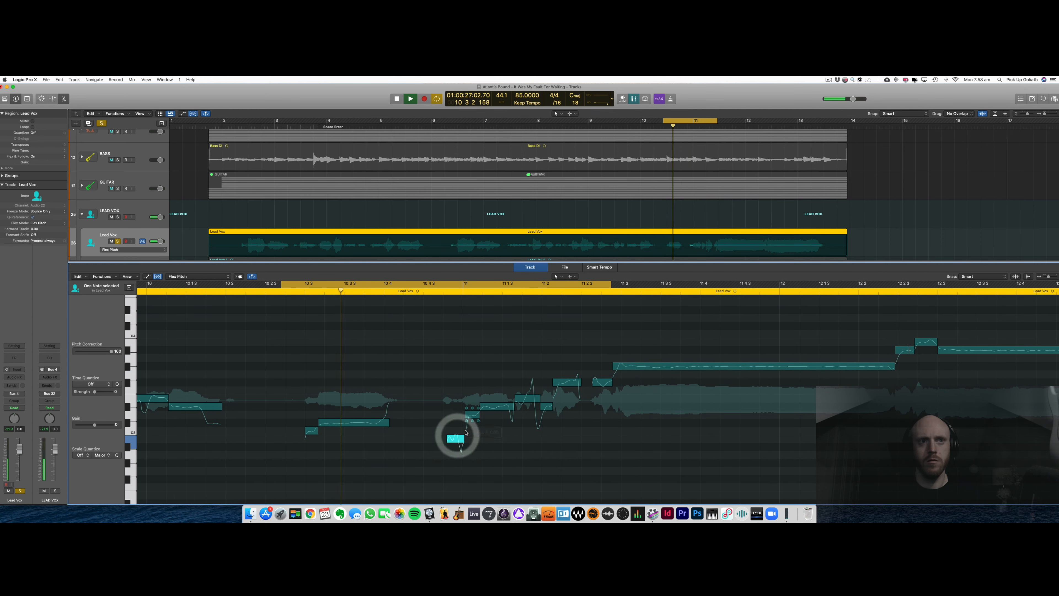
drag(456, 441, 456, 450)
key(space)
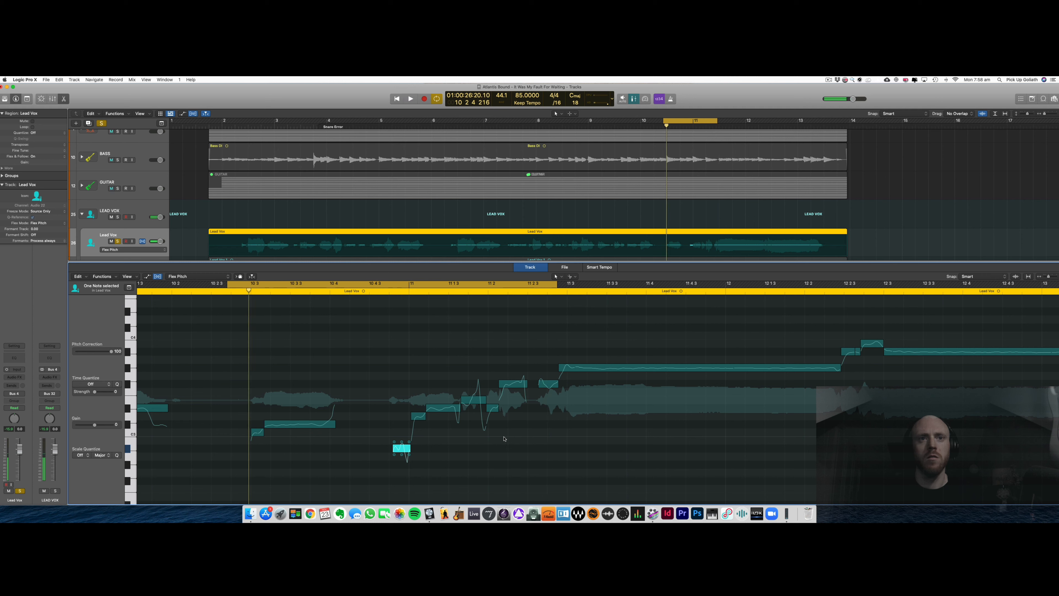
- Turn off the cycle range, raise the short note just after 11 2 by one semitone, and play on to the vocal's end
click(423, 285)
double_click(376, 293)
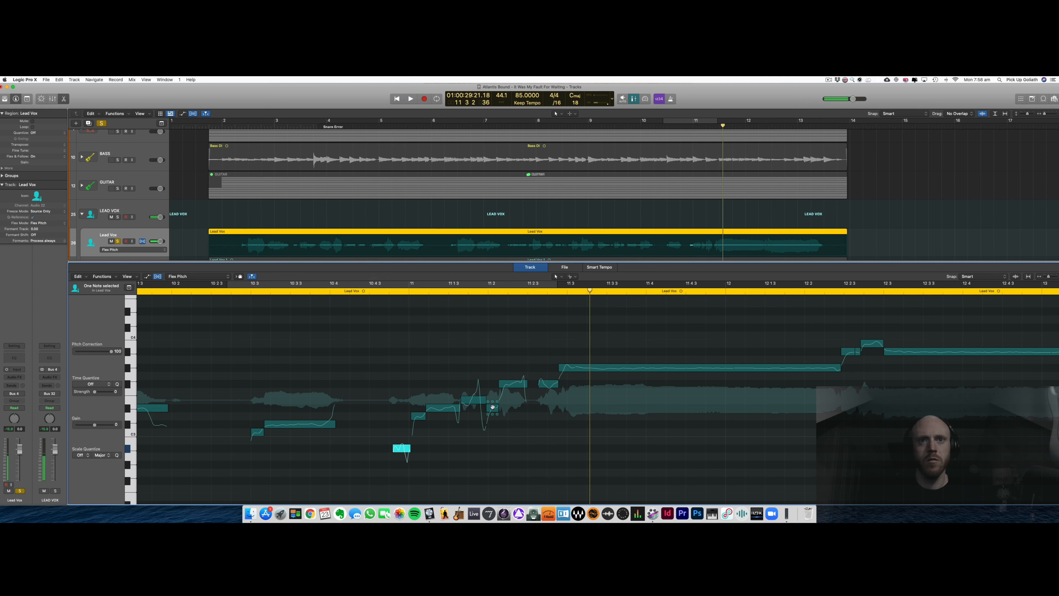
drag(493, 406, 493, 399)
key(space)
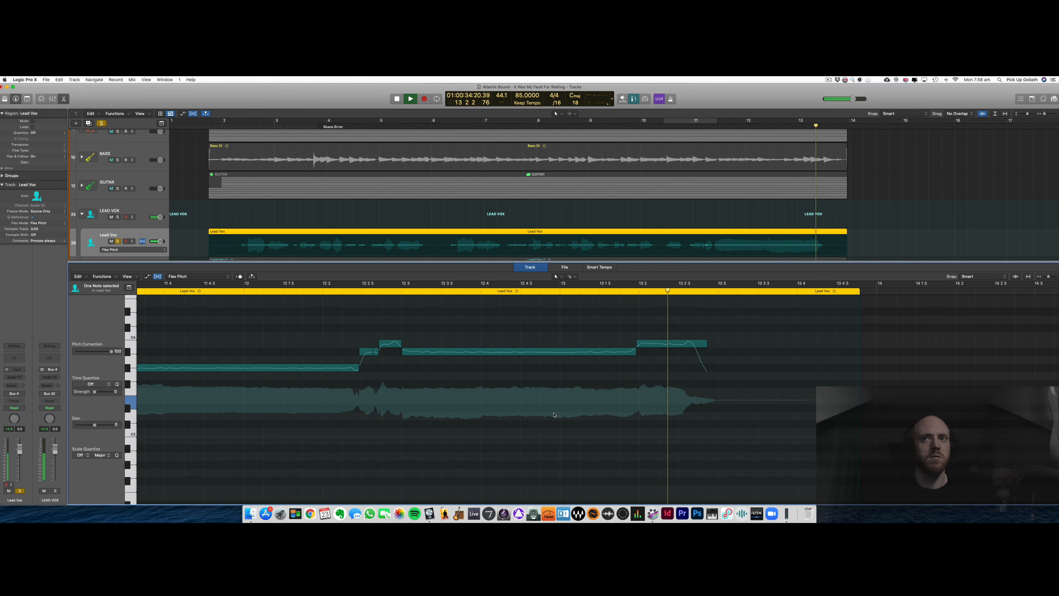
- Render the Lead Vox pitch edits by splitting the region near its start and joining both parts, and switch off Flex for that track
key(e)
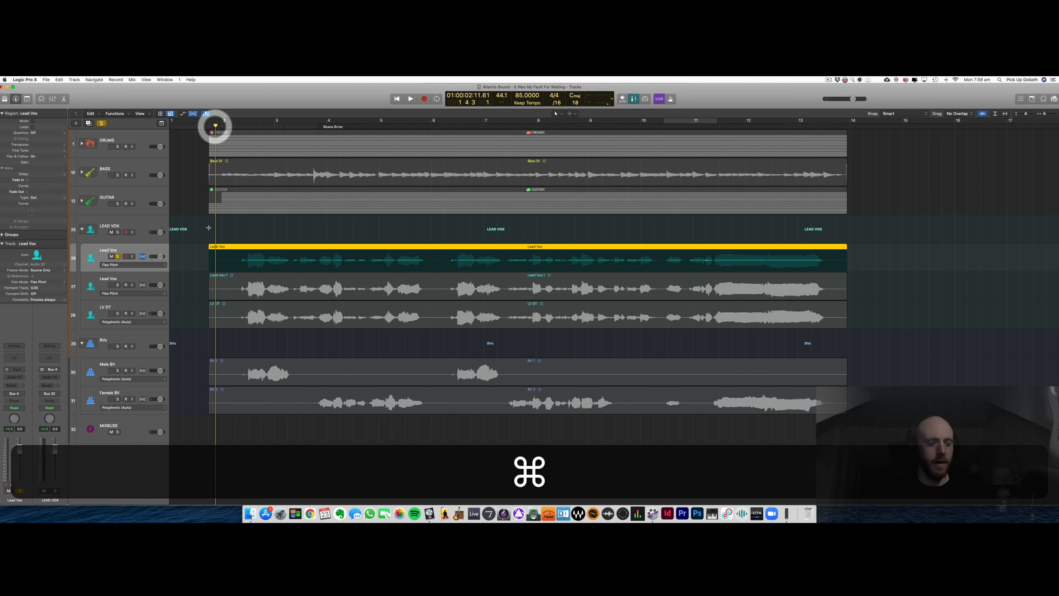
key(super+t)
click(237, 253)
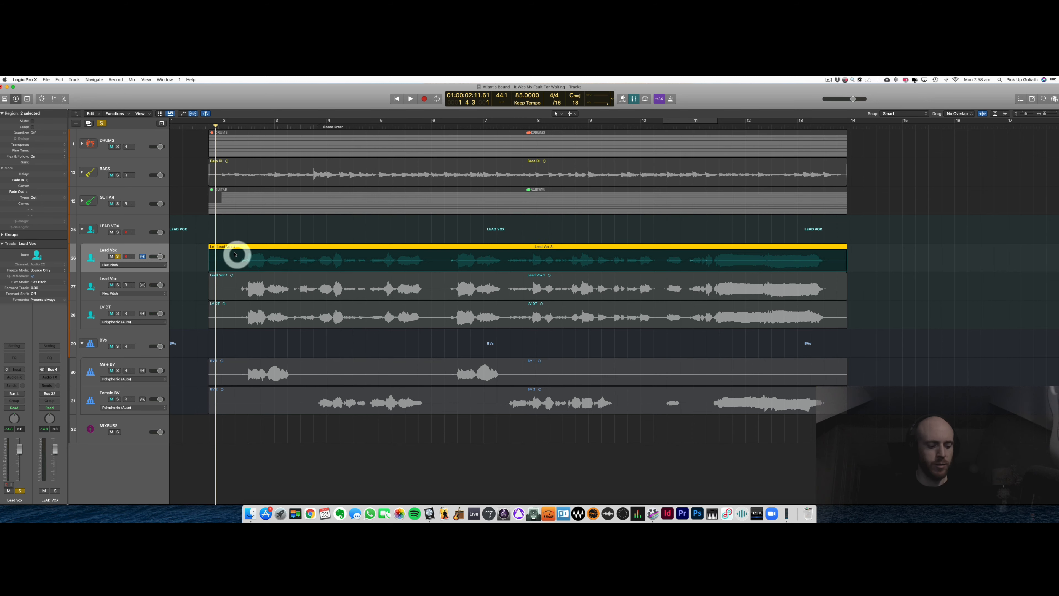
key(super+j)
key(Return)
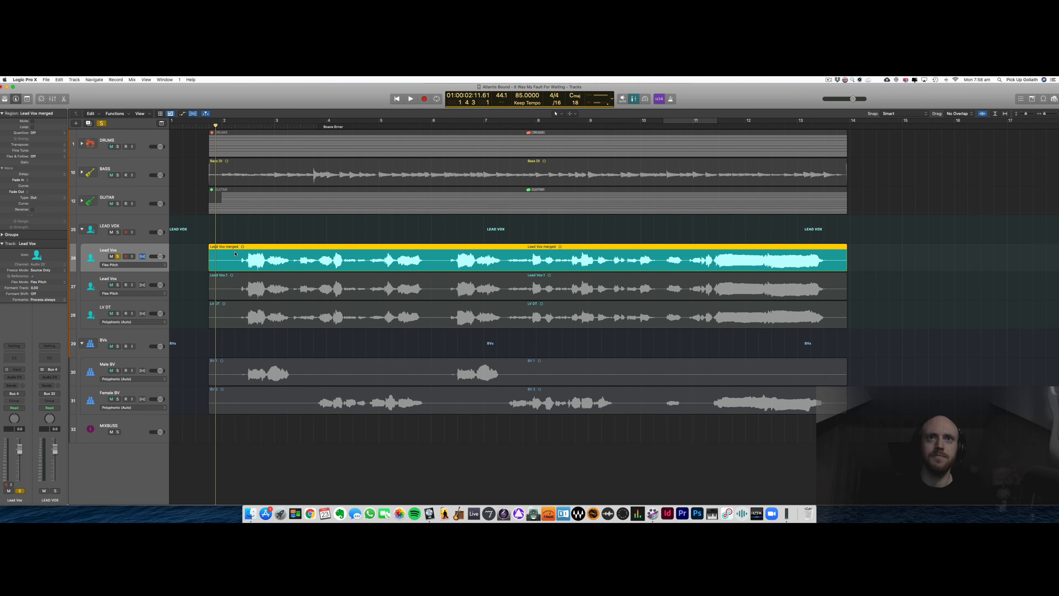
click(143, 257)
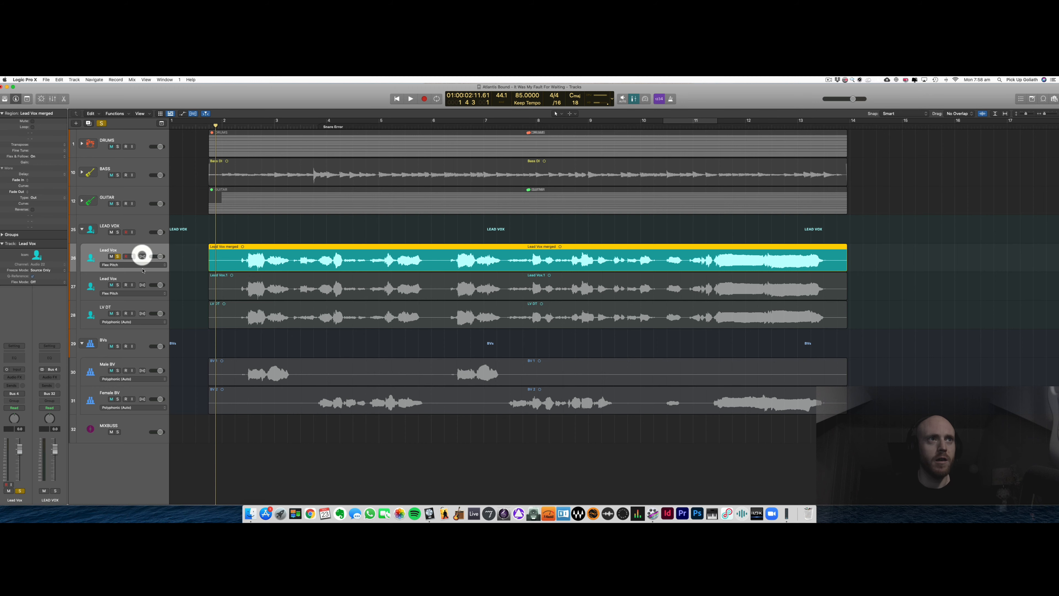
- Listen to the merged Lead Vox from its start to about 4 2, with the vocal waveforms enlarged
key(super+Down)
key(super+Down)
key(super+Down)
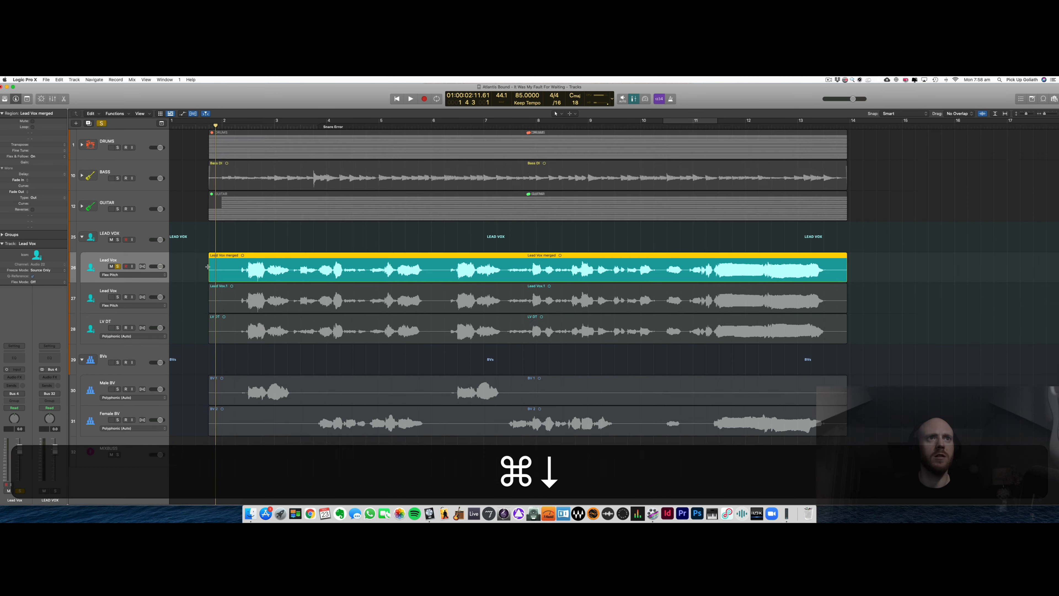
key(super+Right)
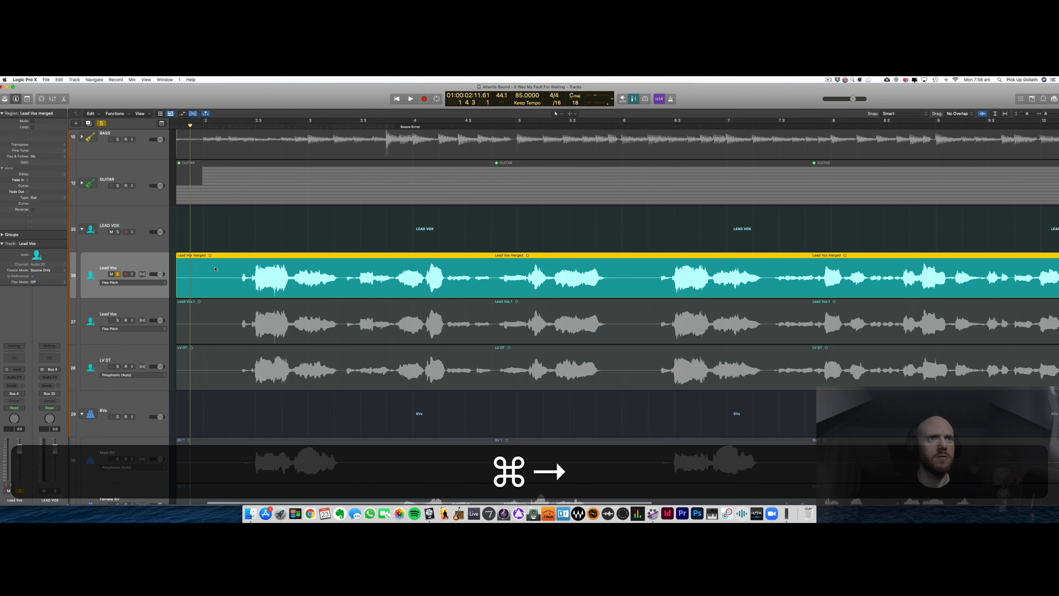
key(space)
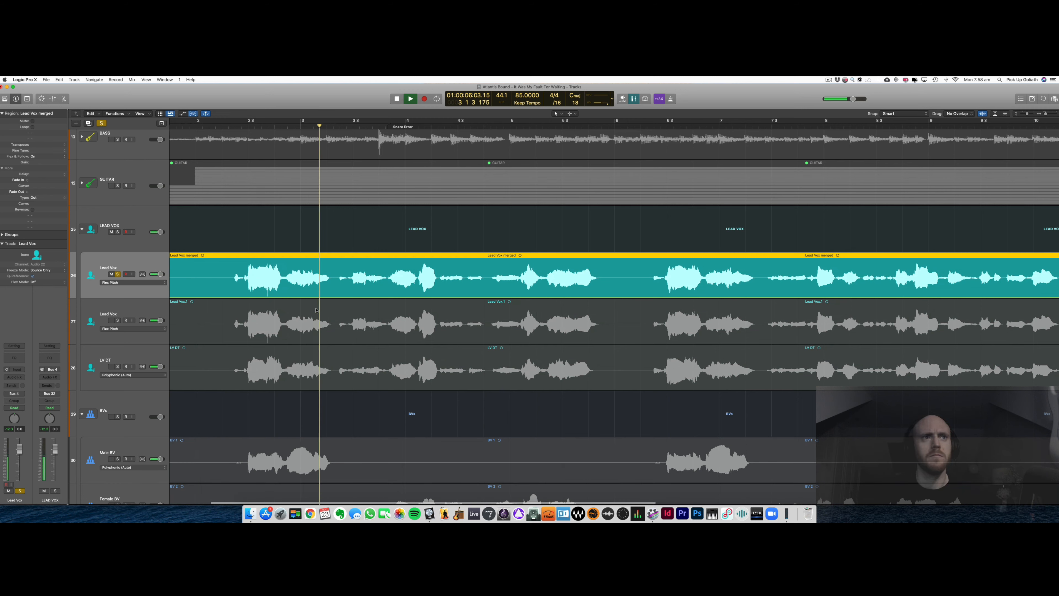
key(super+Right)
key(super+Right)
key(super+Right)
key(super+Right)
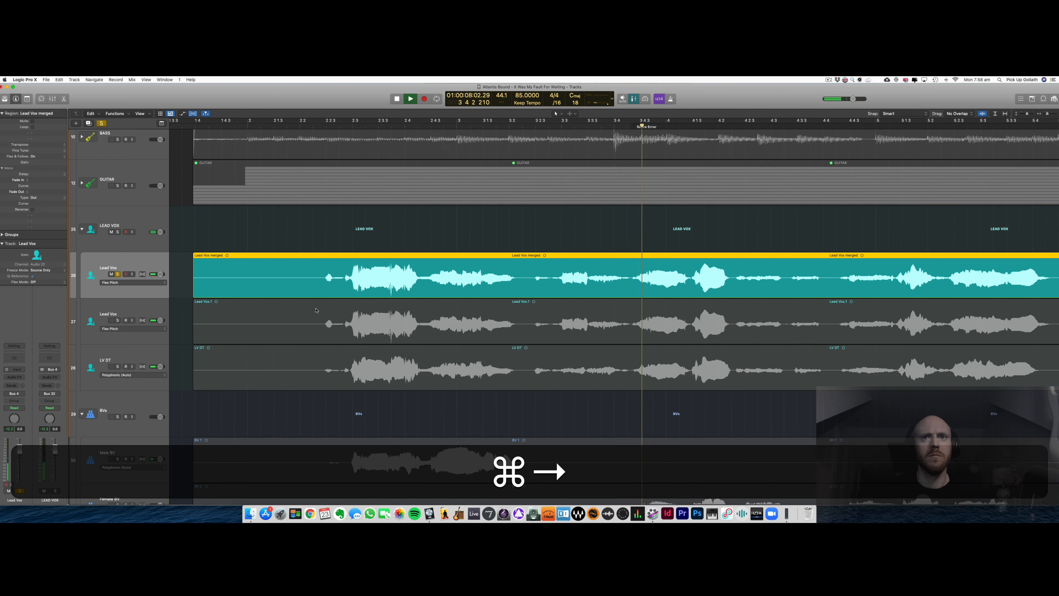
key(space)
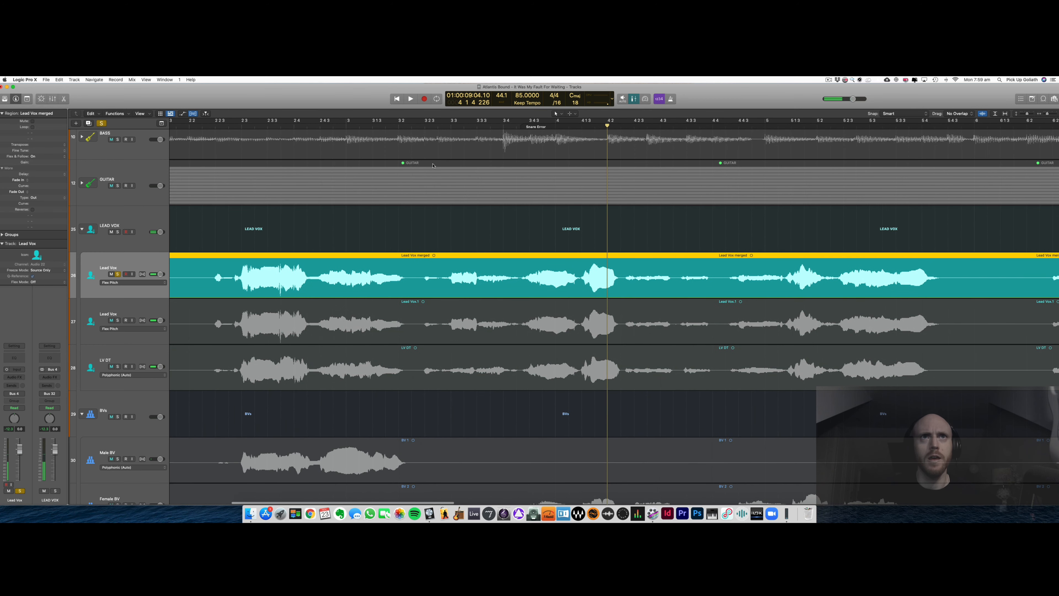
- Replace the merged Lead Vox section around 3 3 with the same section copied from the original Lead Vox track below
double_click(416, 127)
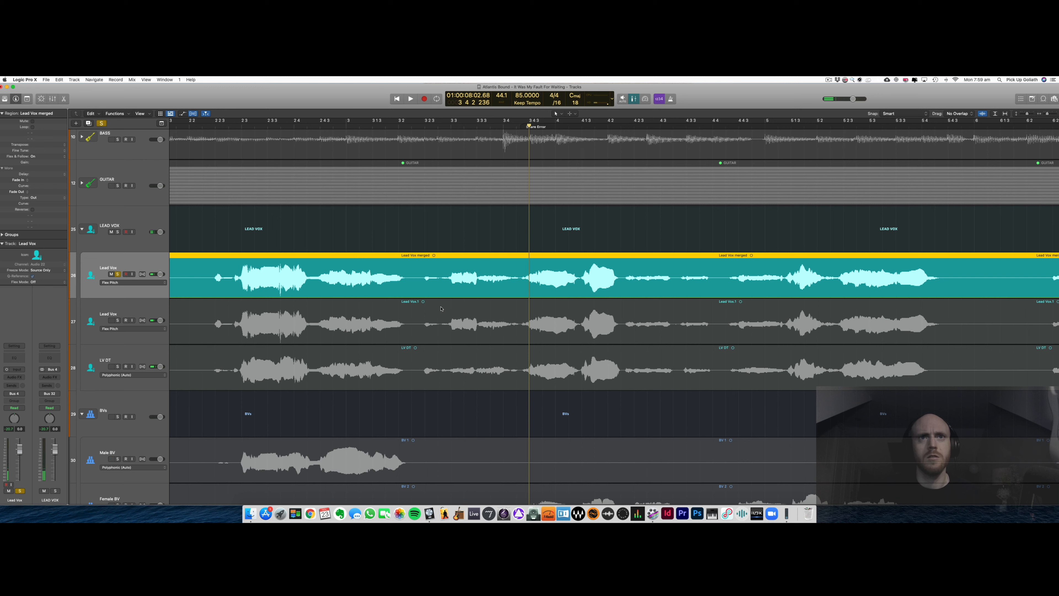
drag(439, 280, 477, 287)
key(Delete)
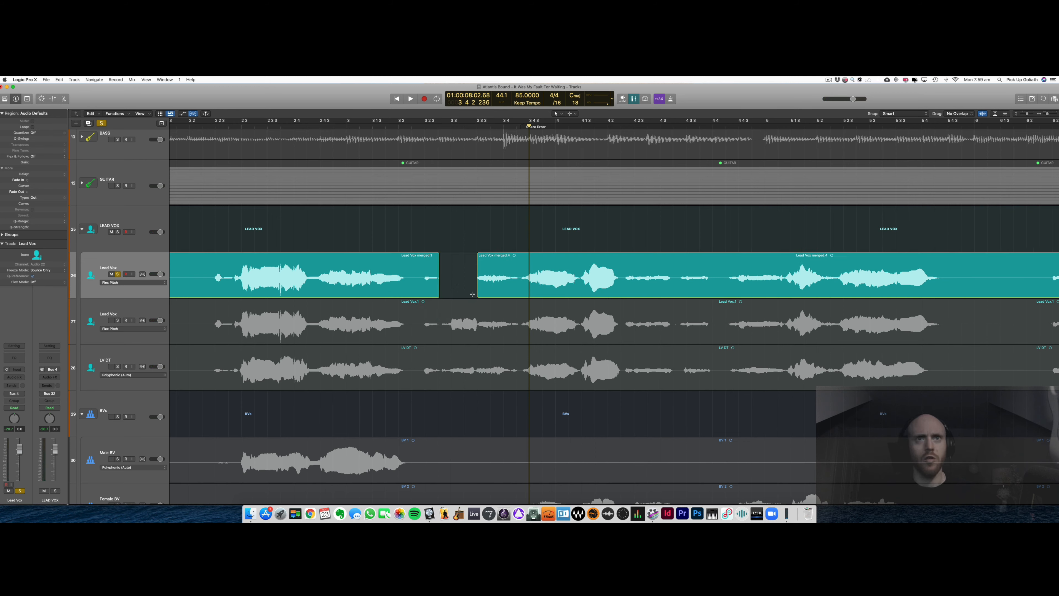
drag(438, 317, 463, 284)
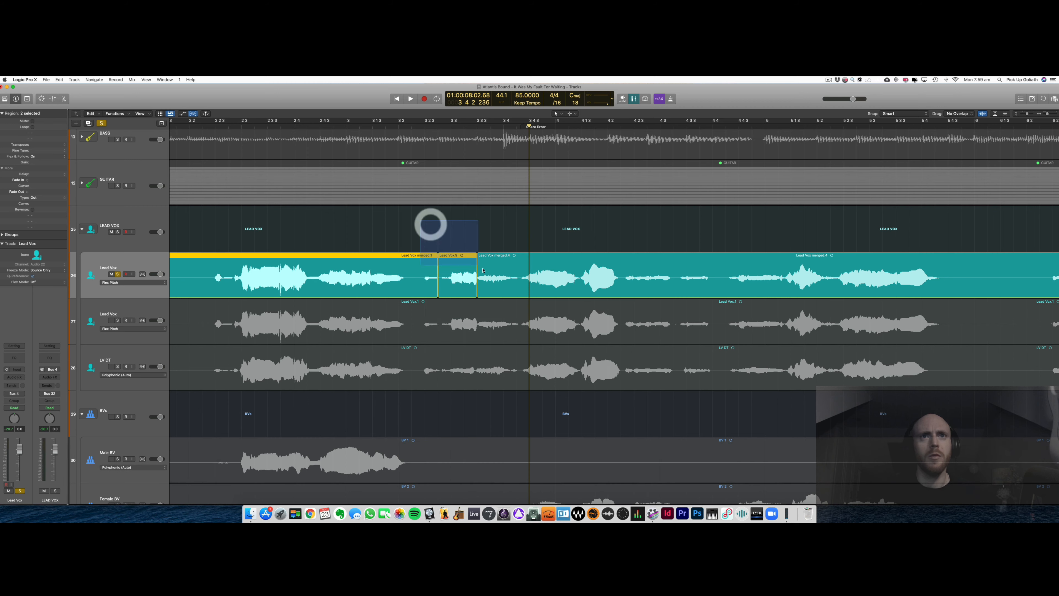
- Add equal power crossfades of 20 across the replaced section and the two Lead Vox regions around it
drag(430, 225, 492, 273)
click(54, 197)
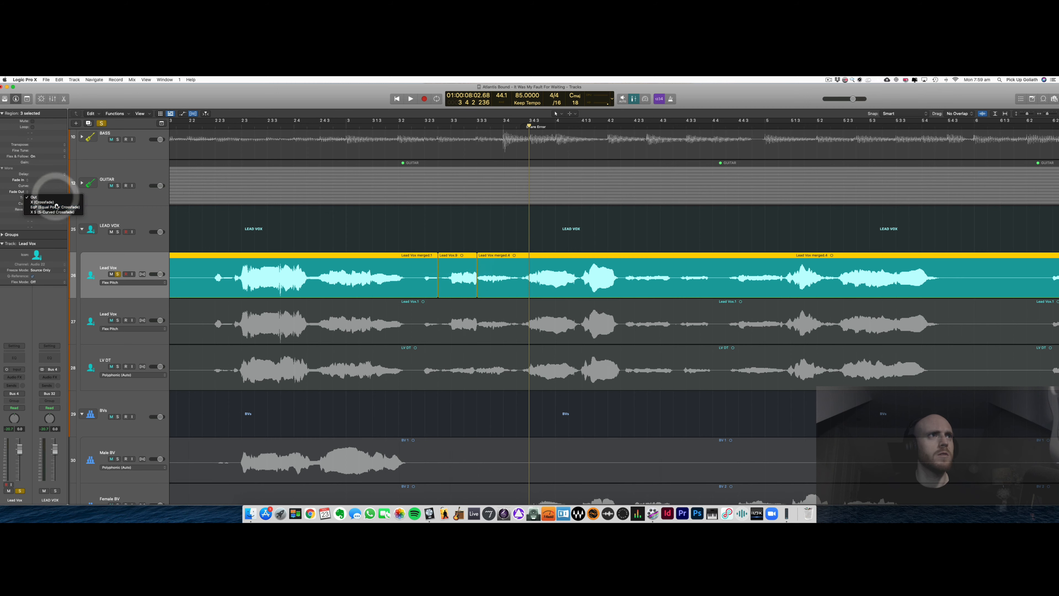
click(55, 203)
double_click(50, 192)
text(20)
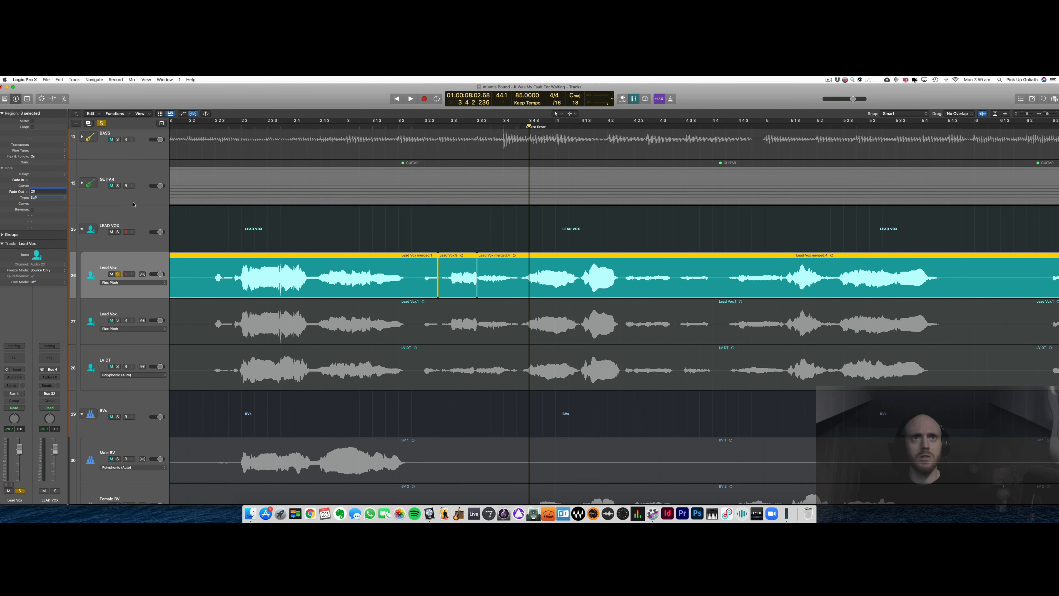
- Play the Lead Vox from just before the replaced section to check the joins
double_click(392, 125)
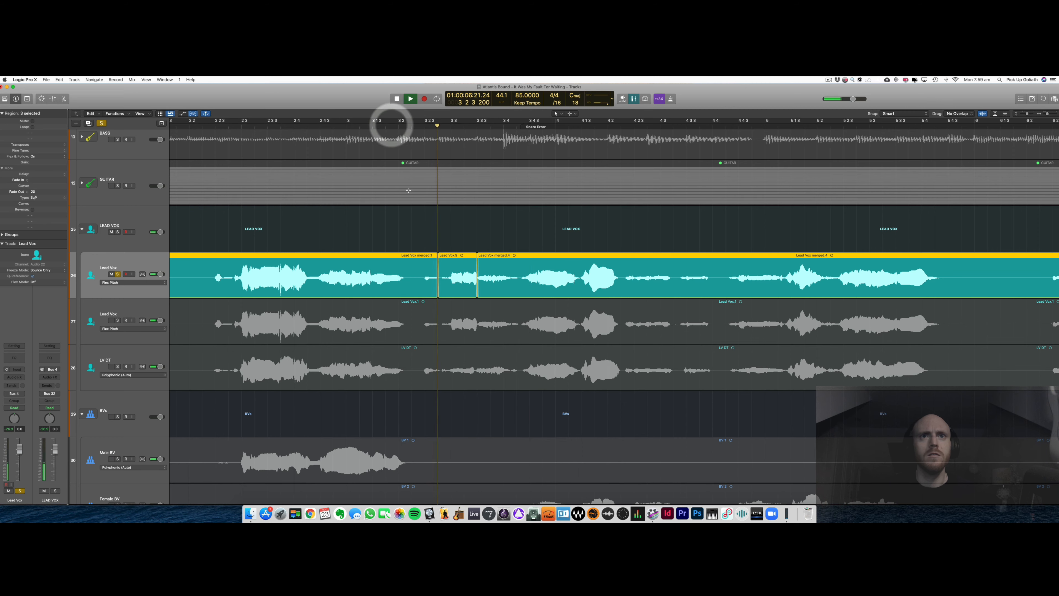
click(418, 219)
key(space)
- Shift both crossfaded edges of the replaced section near 3 3 slightly later and listen to the transitions
key(super+Right)
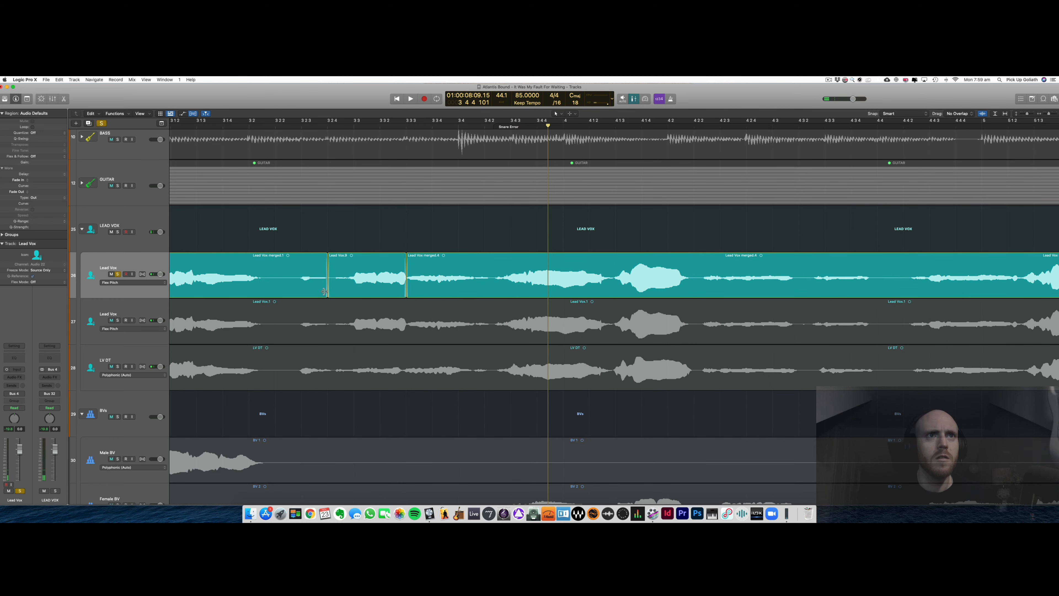
click(322, 254)
drag(325, 292, 328, 291)
key(space)
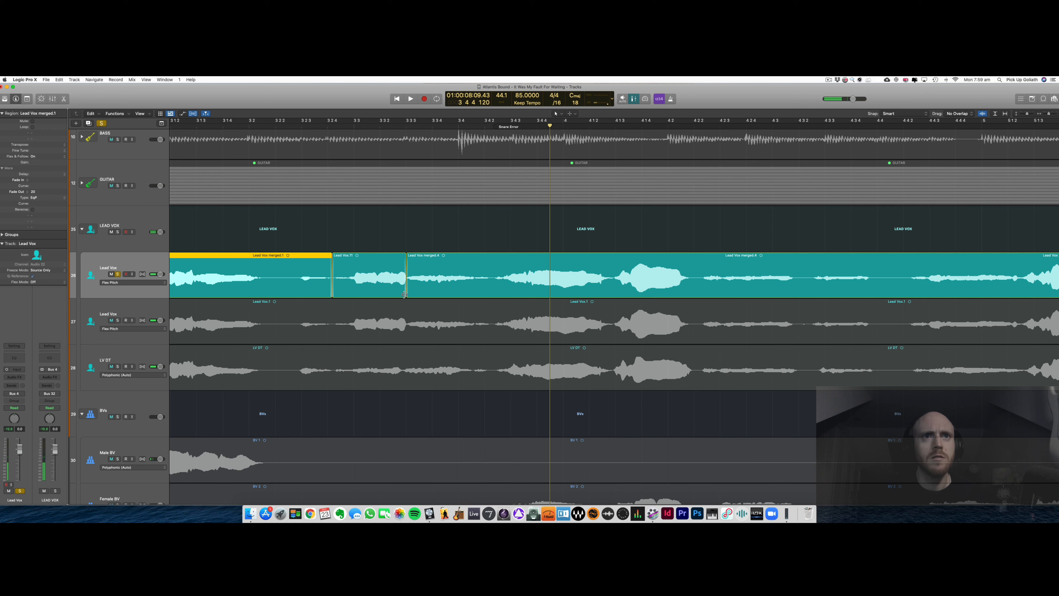
drag(405, 294, 406, 293)
key(space)
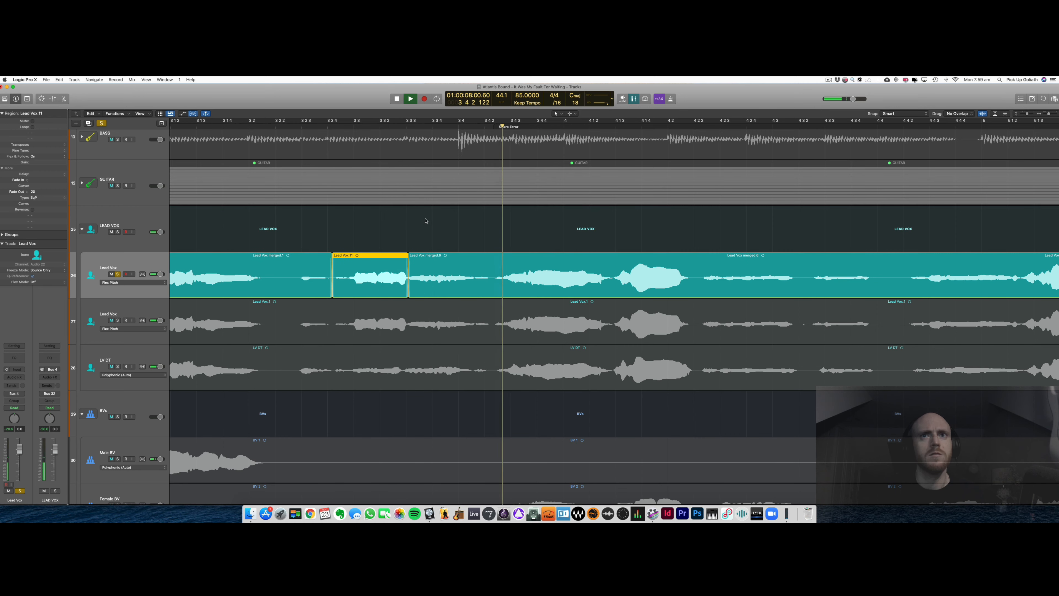
- Listen to the Lead Vox onwards from the replaced section to about bar 10
key(super+Left)
key(super+Left)
key(super+Left)
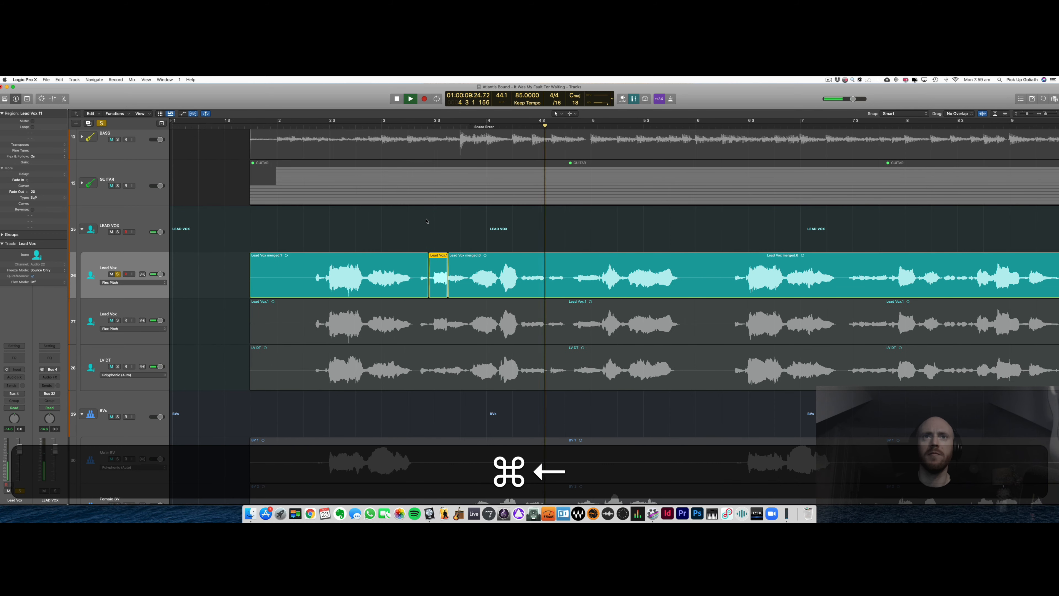
click(544, 212)
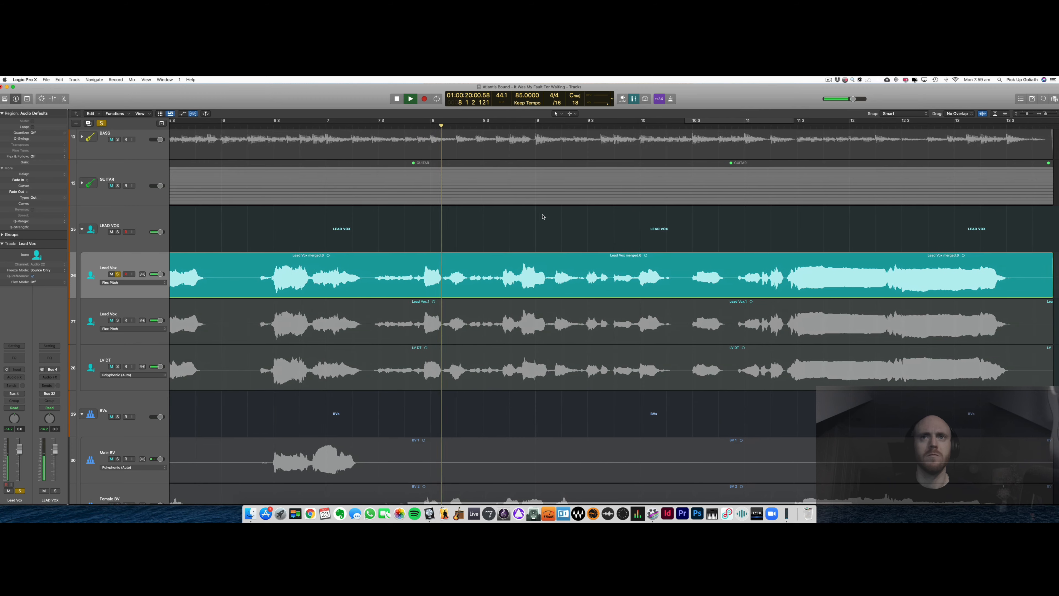
key(super)
key(super+Right)
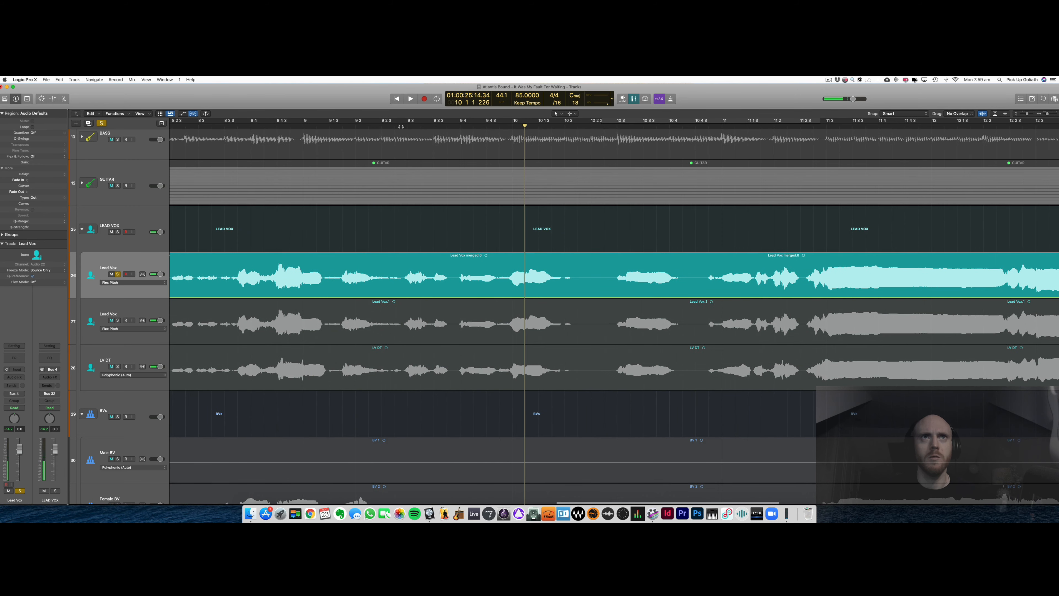
- Replay the phrase before bar 10 and delete the merged Lead Vox section from about 9 4 to 9 4 3
click(397, 125)
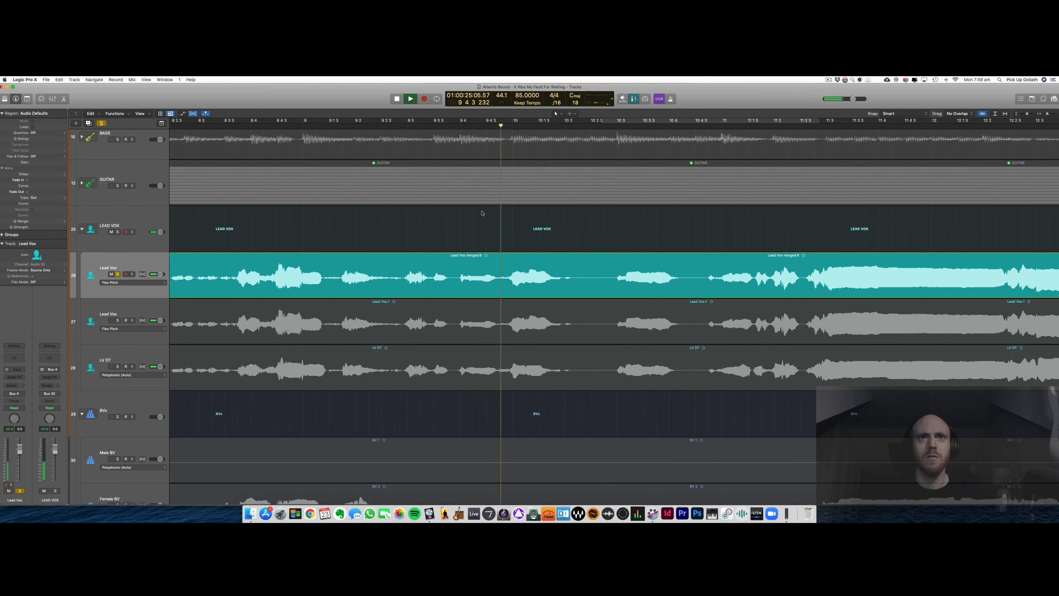
drag(456, 286, 487, 288)
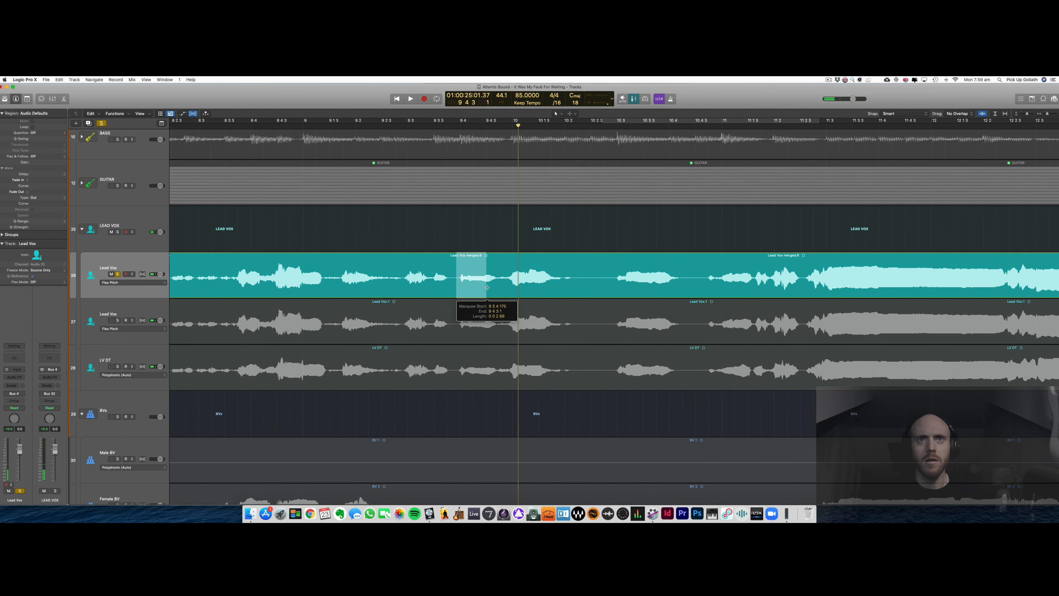
key(super+BackSpace)
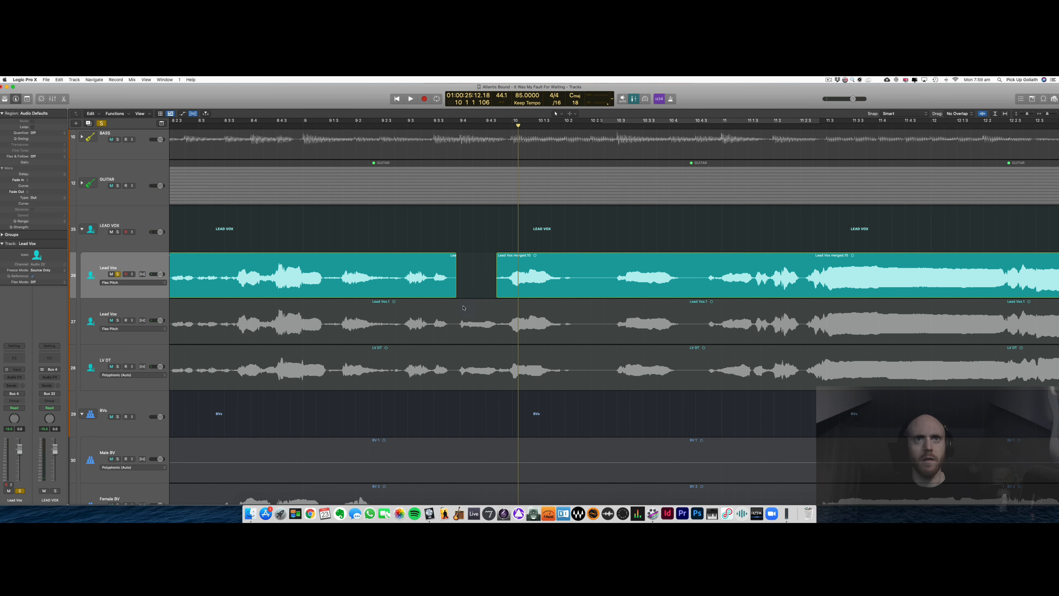
- Fill the Lead Vox gap near 9 4 with a copy of the original vocal and apply 20 EqP crossfades to both joins
drag(456, 313, 476, 288)
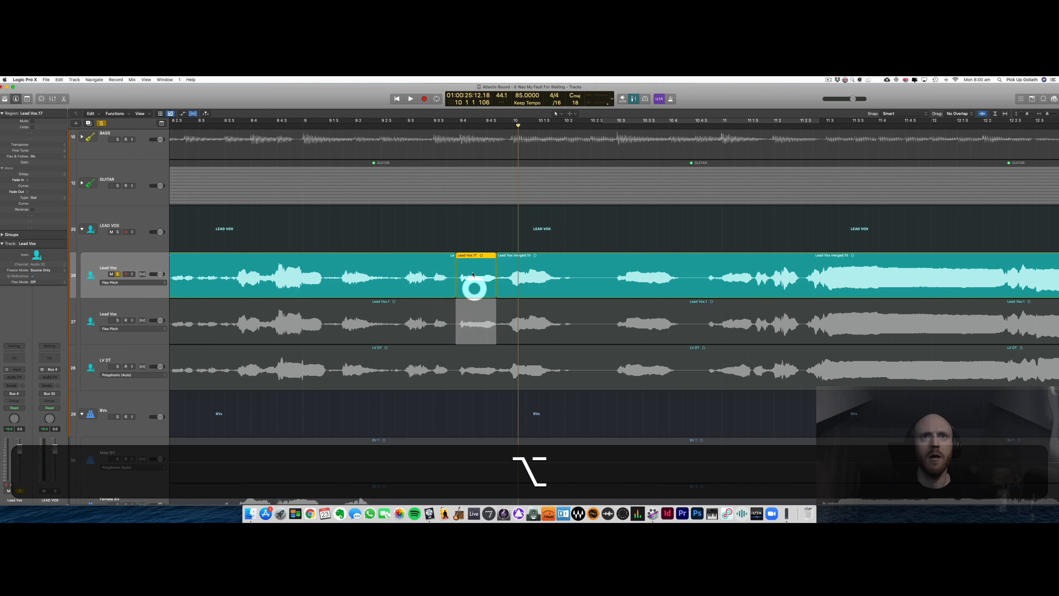
drag(443, 215, 527, 276)
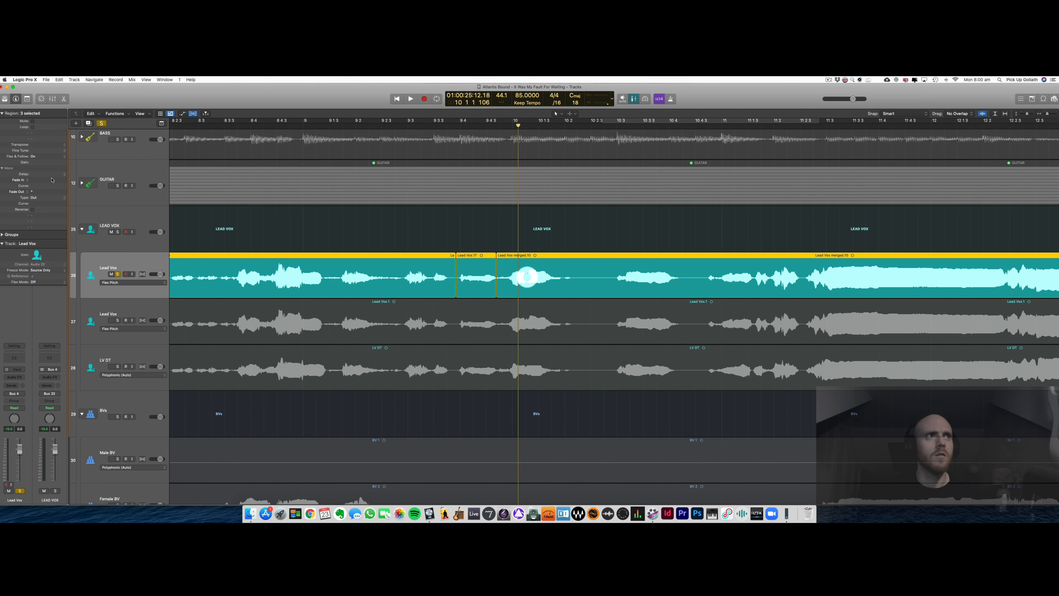
click(56, 198)
click(56, 206)
double_click(47, 192)
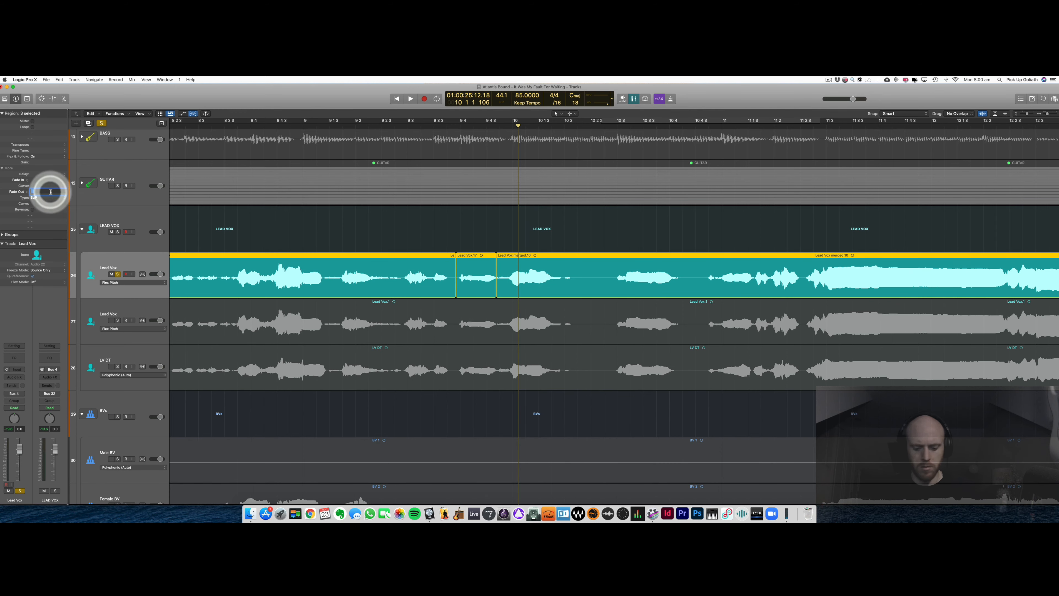
text(20)
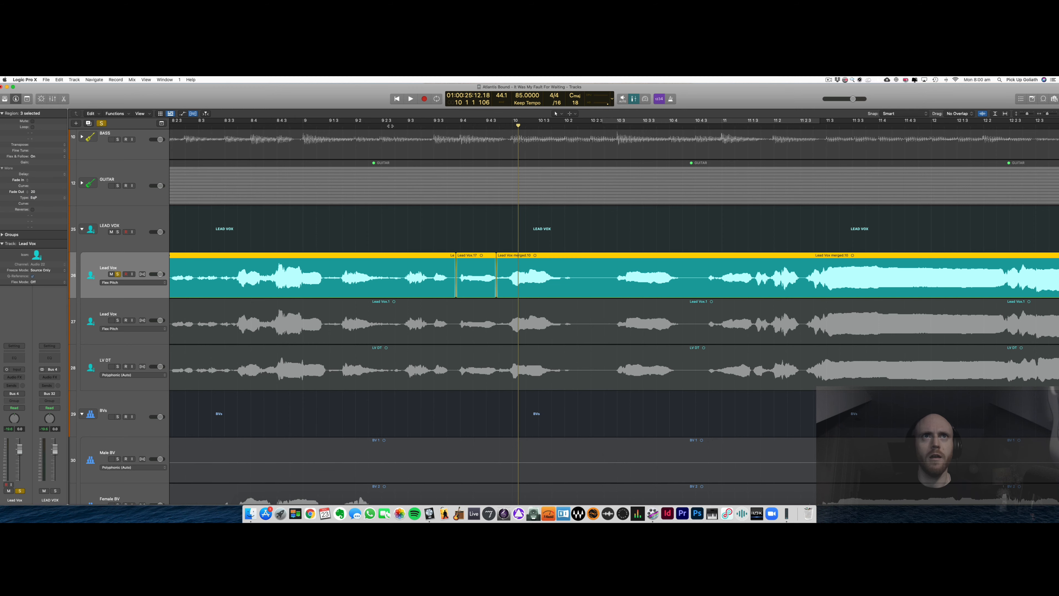
- Listen across the replaced Lead Vox section near 9 4 and shift its closing crossfaded edge slightly later
click(390, 125)
click(332, 209)
key(space)
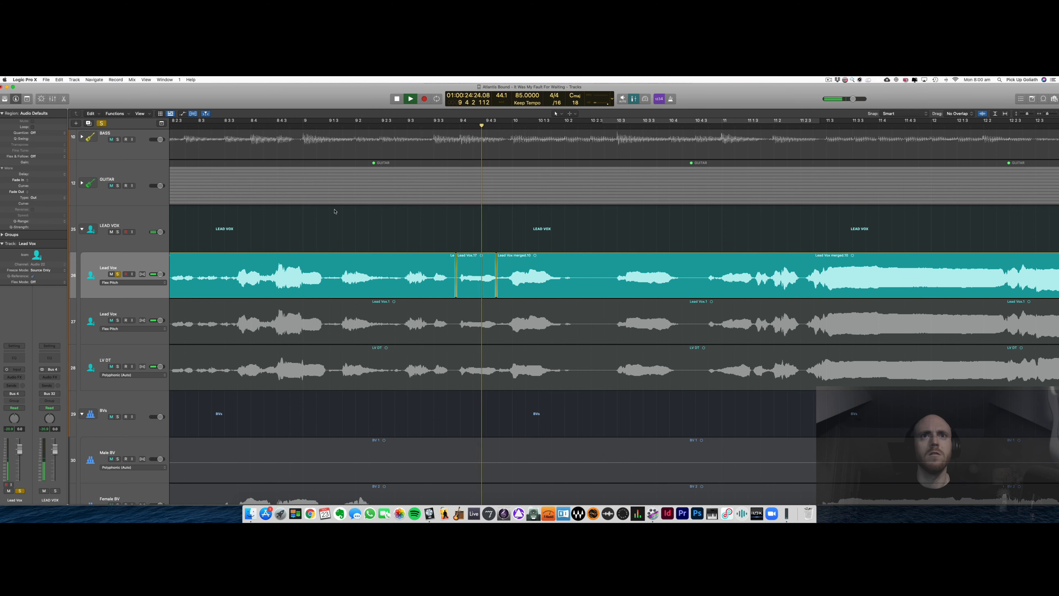
key(space)
key(cmd+Right)
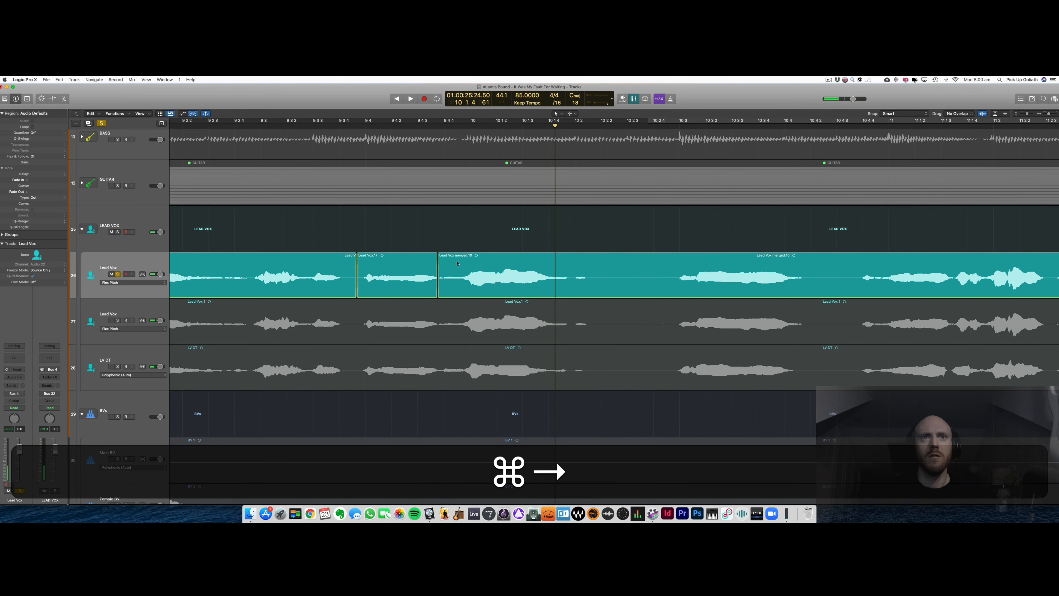
drag(437, 293, 440, 293)
key(space)
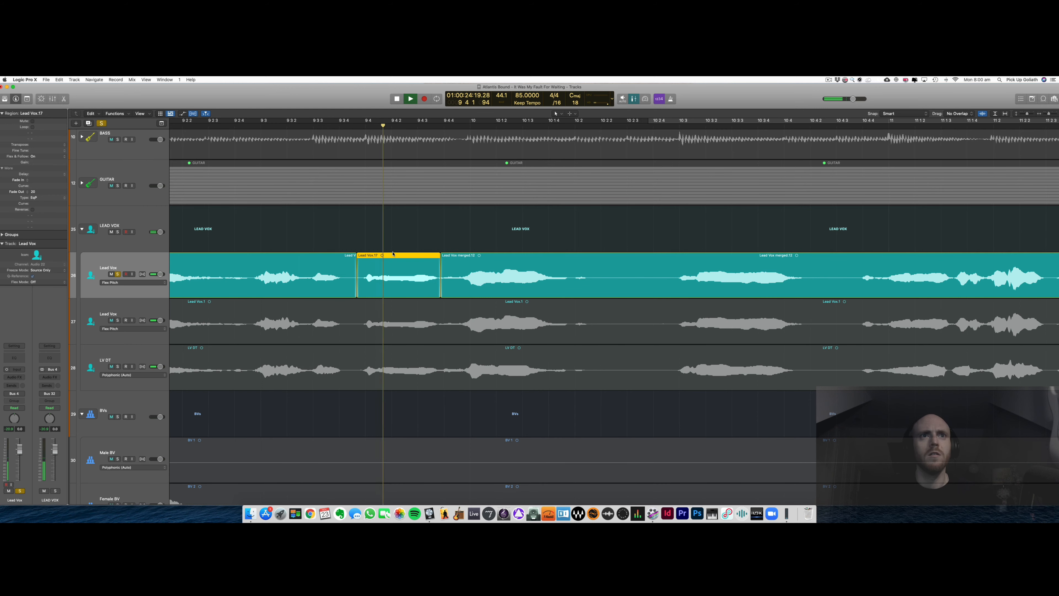
click(403, 225)
- Merge all the patched Lead Vox regions into one continuous audio region
key(cmd+Left)
key(cmd+Left)
key(cmd+Left)
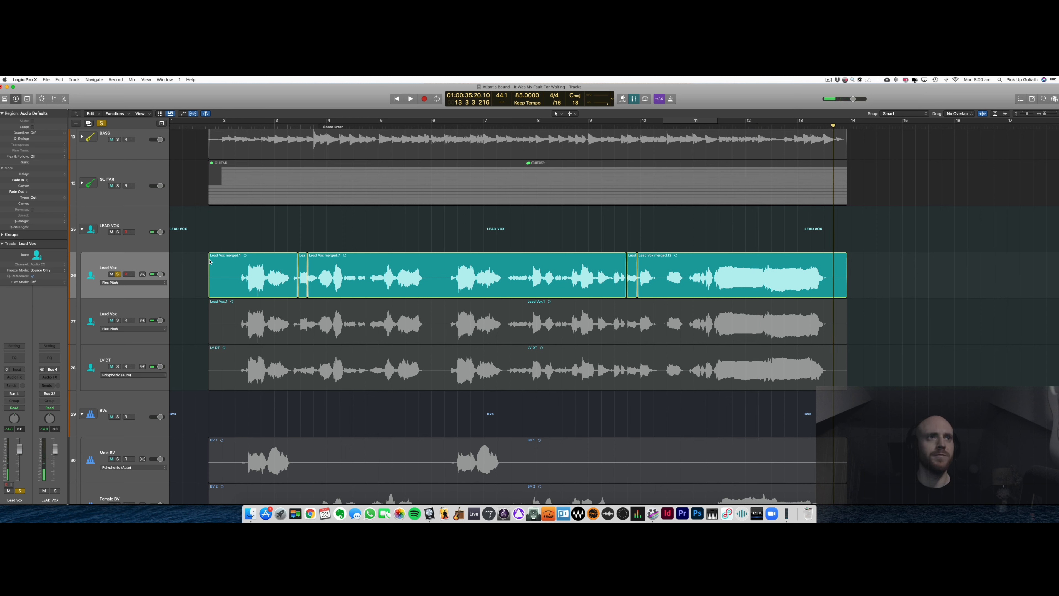
click(146, 262)
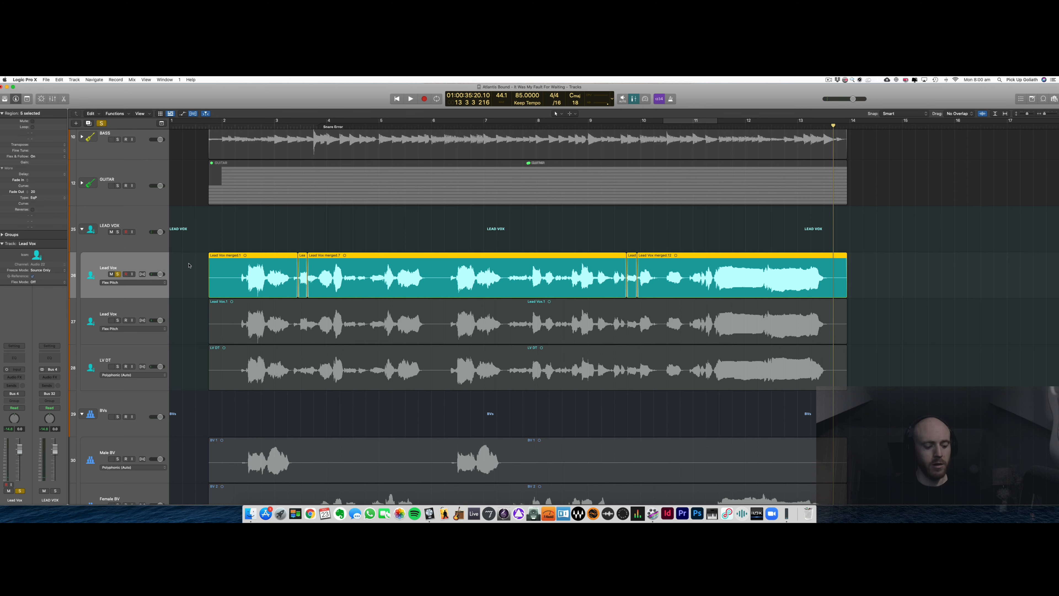
key(super+j)
key(Return)
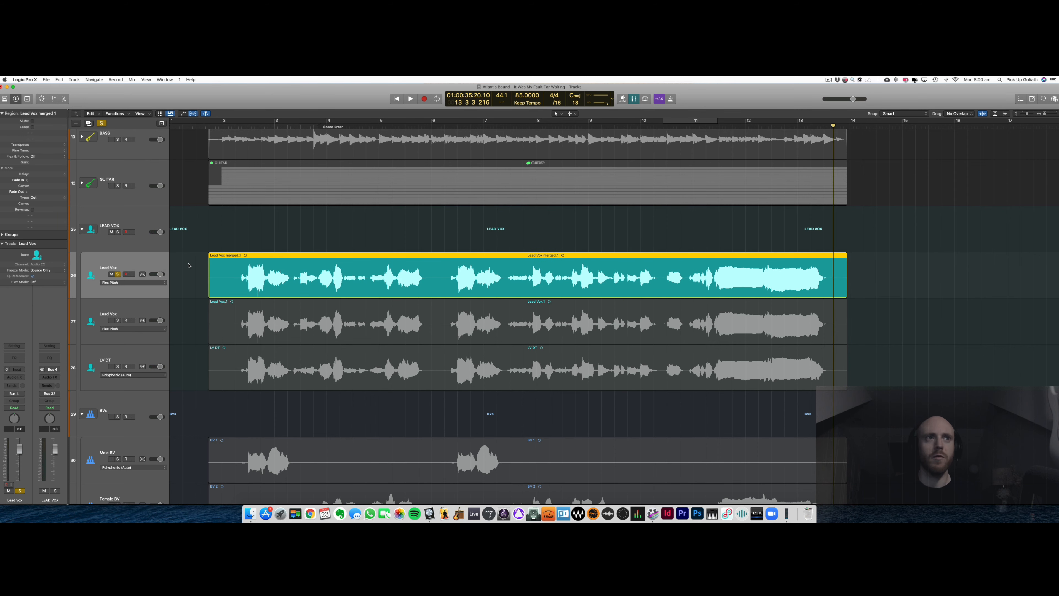
- Delete the original Lead Vox regions from the duplicate track, along with the emptied track
click(152, 303)
key(Delete)
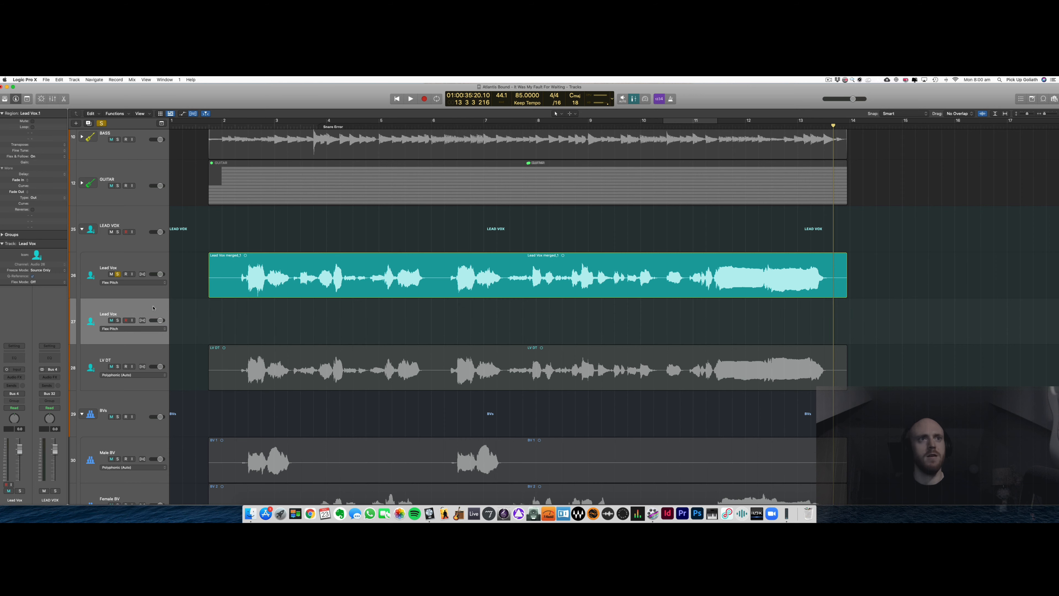
key(super+BackSpace)
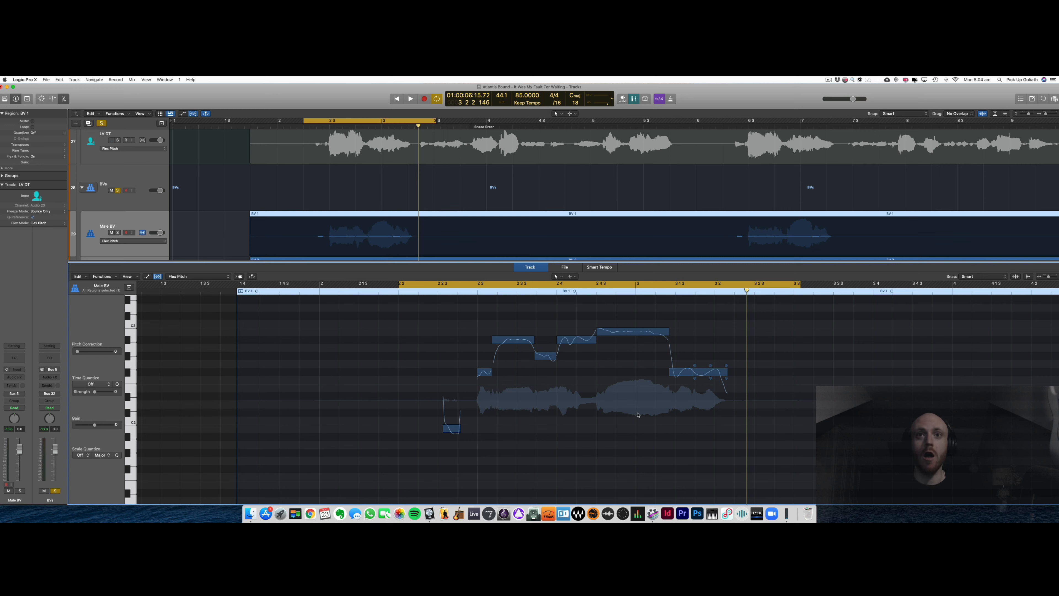
- Loop the first Male BV phrase and reduce the vibrato on its low opening note and wavering middle notes
key(space)
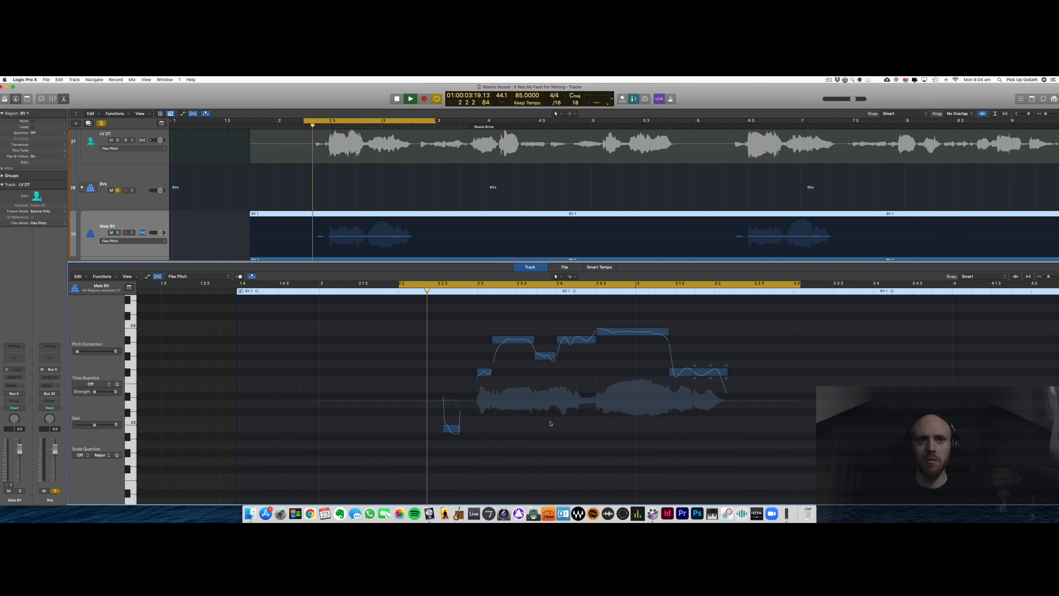
click(452, 435)
click(452, 435)
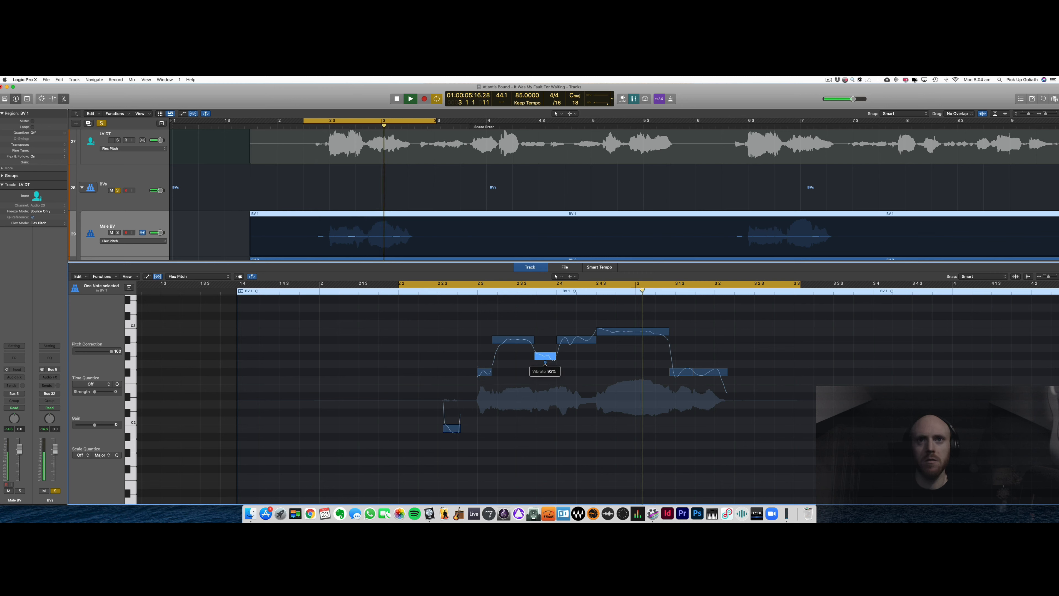
click(546, 363)
click(578, 347)
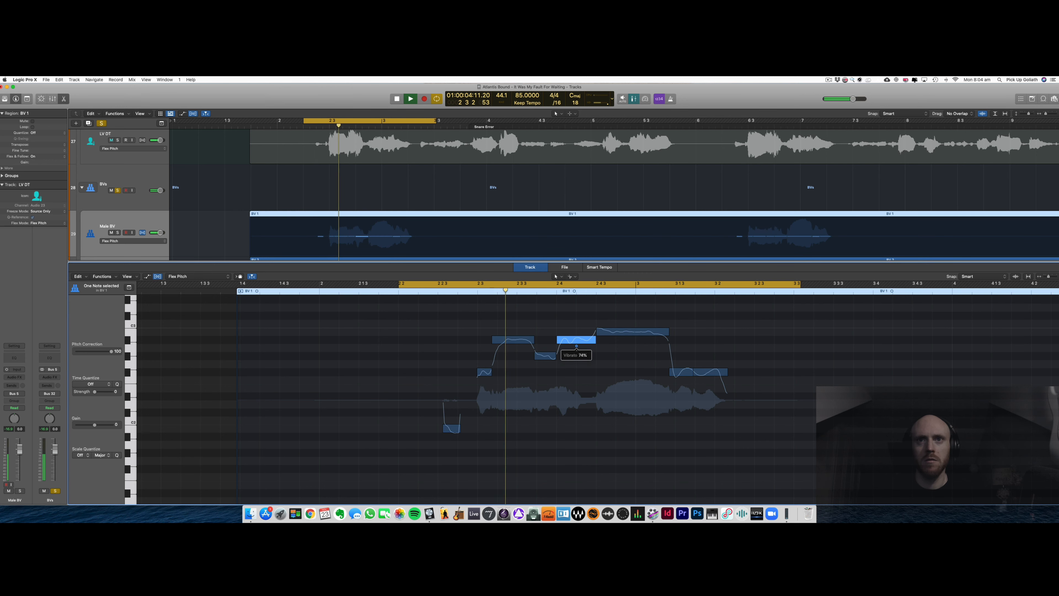
click(632, 340)
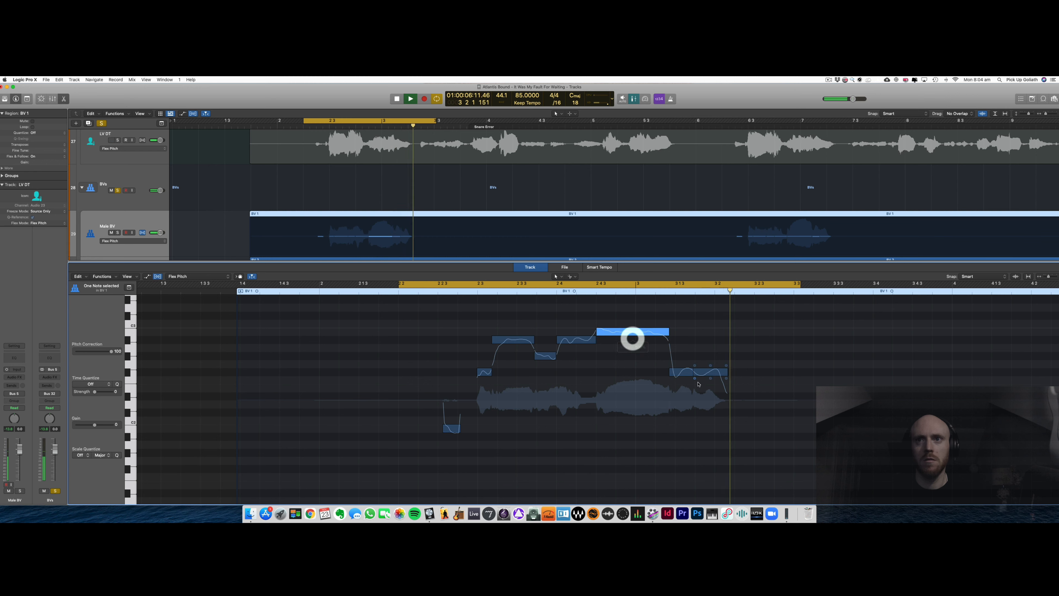
- Adjust the vibrato on the last two notes of the first Male BV phrase while listening to the loop
click(710, 378)
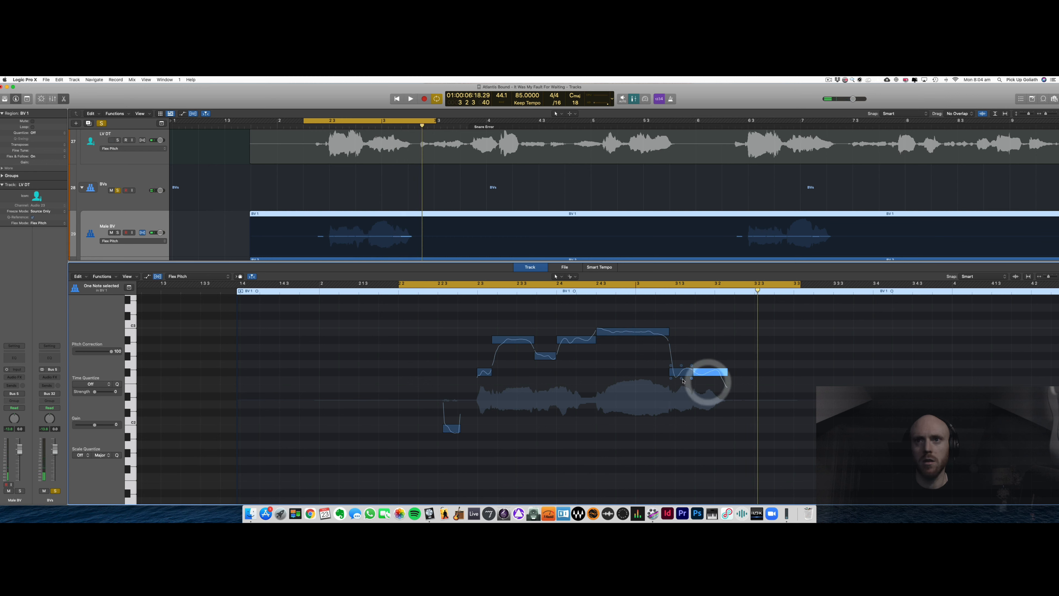
click(681, 378)
drag(682, 378, 681, 379)
key(space)
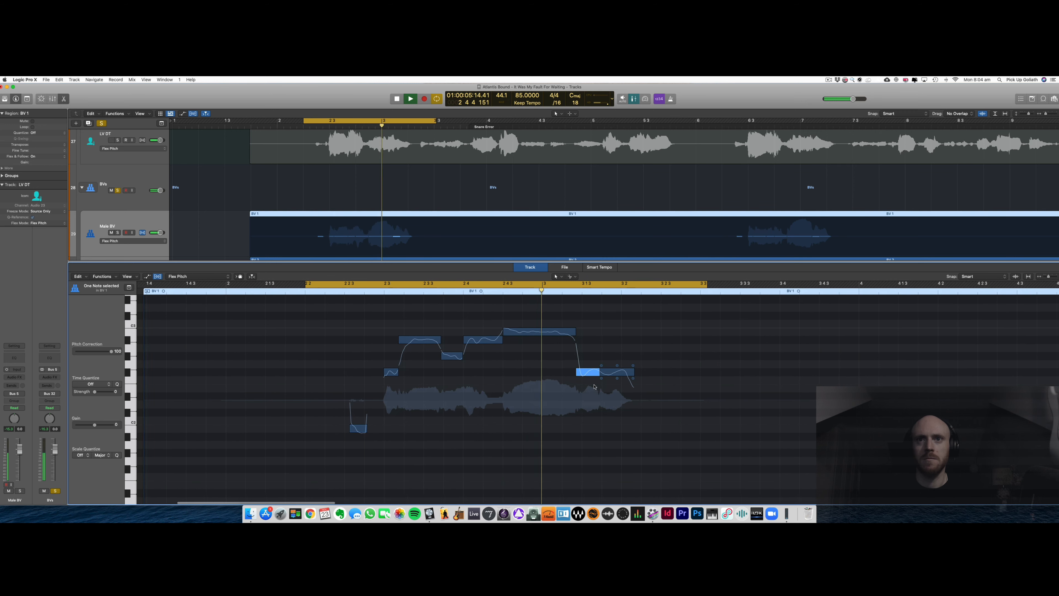
mouse_move(586, 378)
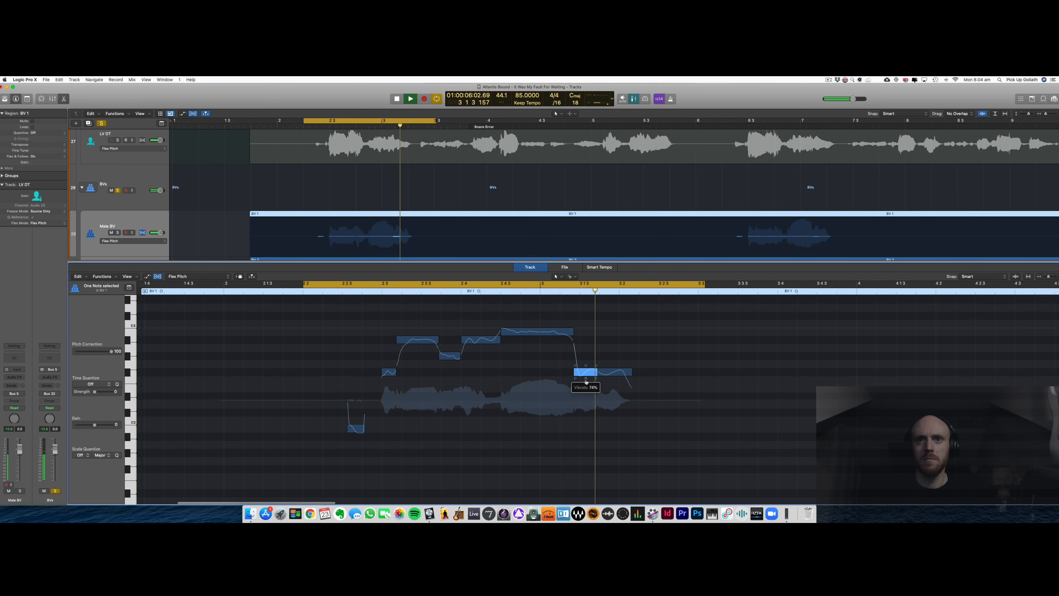
click(615, 378)
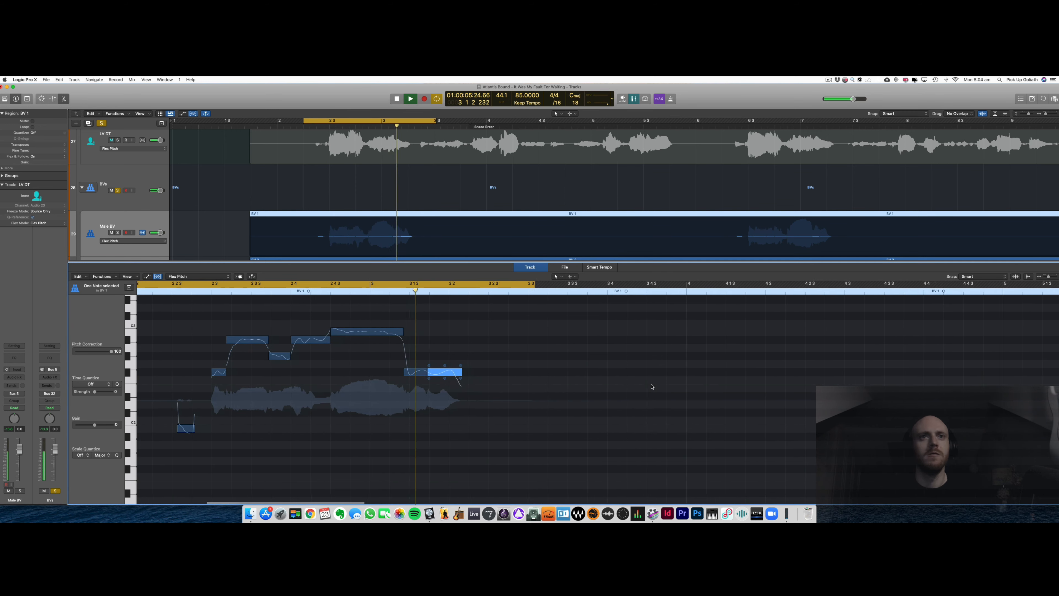
key(space)
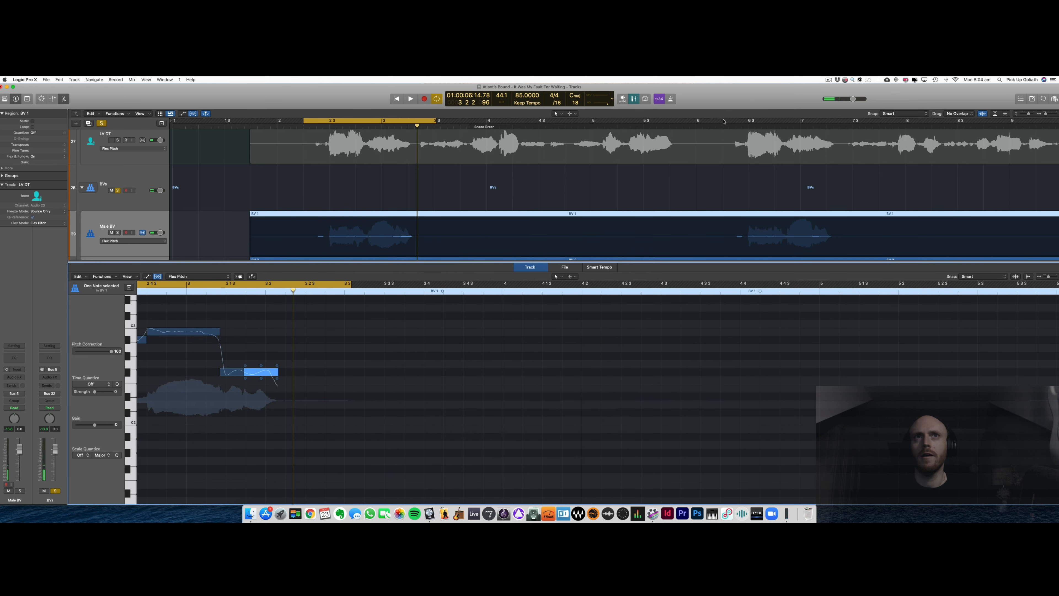
- Loop the second Male BV phrase around bars 6 to 7 and adjust the vibrato of the note before the long high one
drag(723, 121, 849, 121)
key(space)
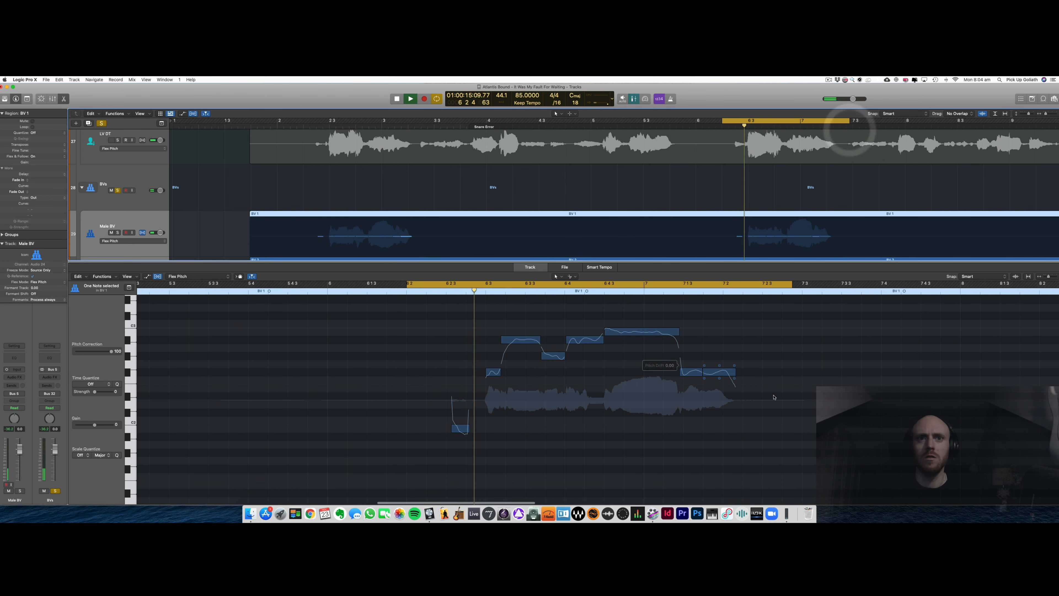
click(585, 345)
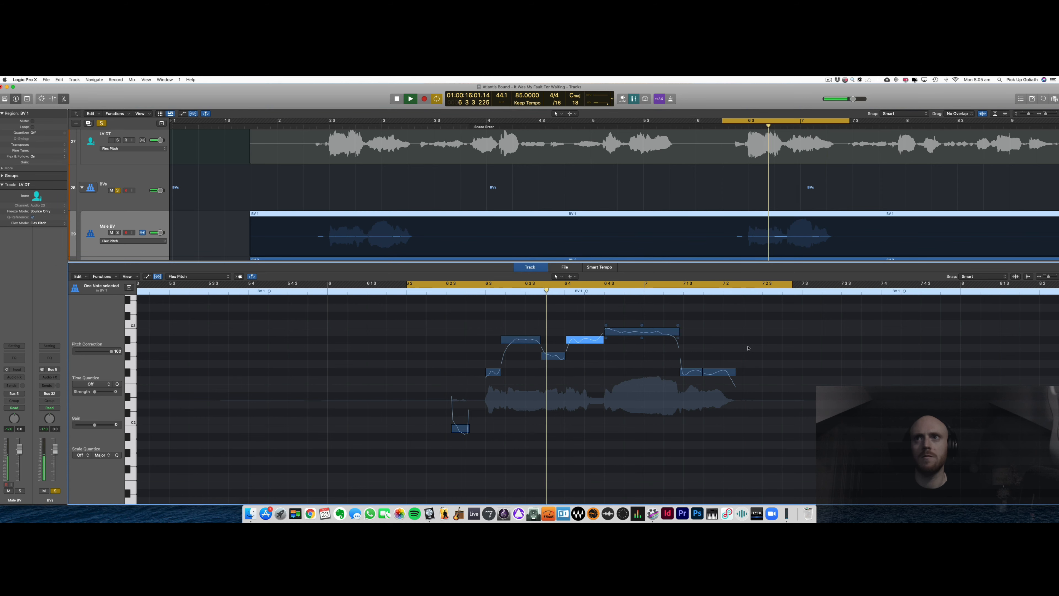
scroll(748, 348, right, 5)
scroll(805, 250, right, 10)
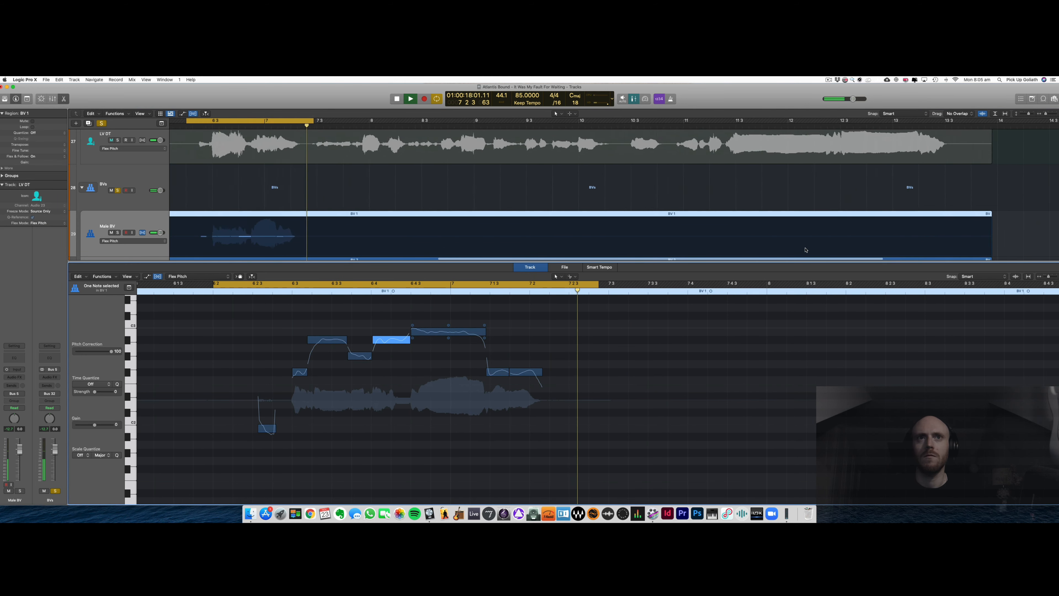
key(space)
- Split the Male BV and Female BV regions at 1 4 3
scroll(501, 196, left, 10)
scroll(301, 227, down, 5)
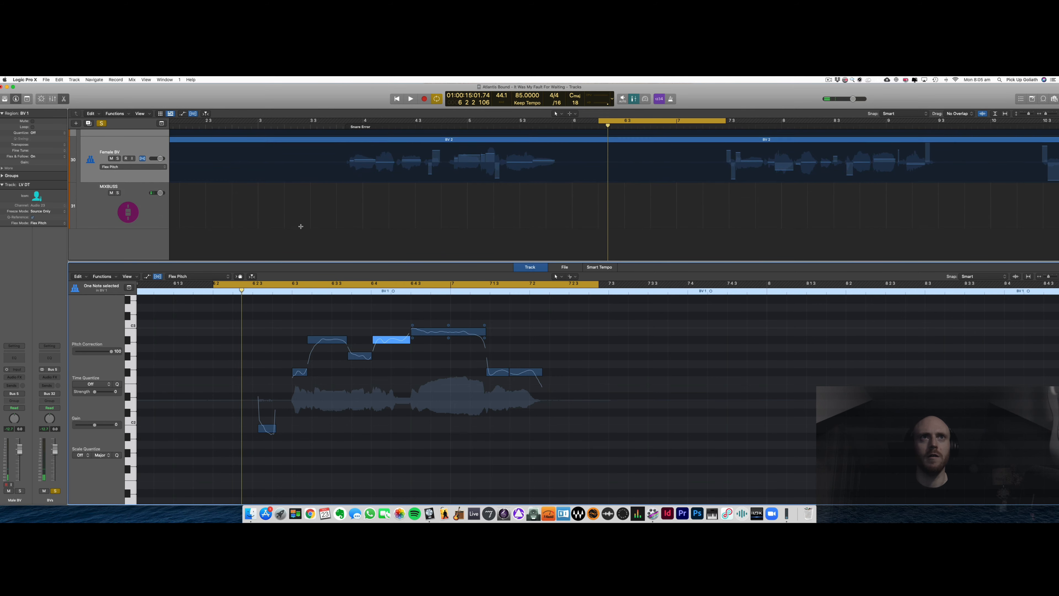
key(super+Left)
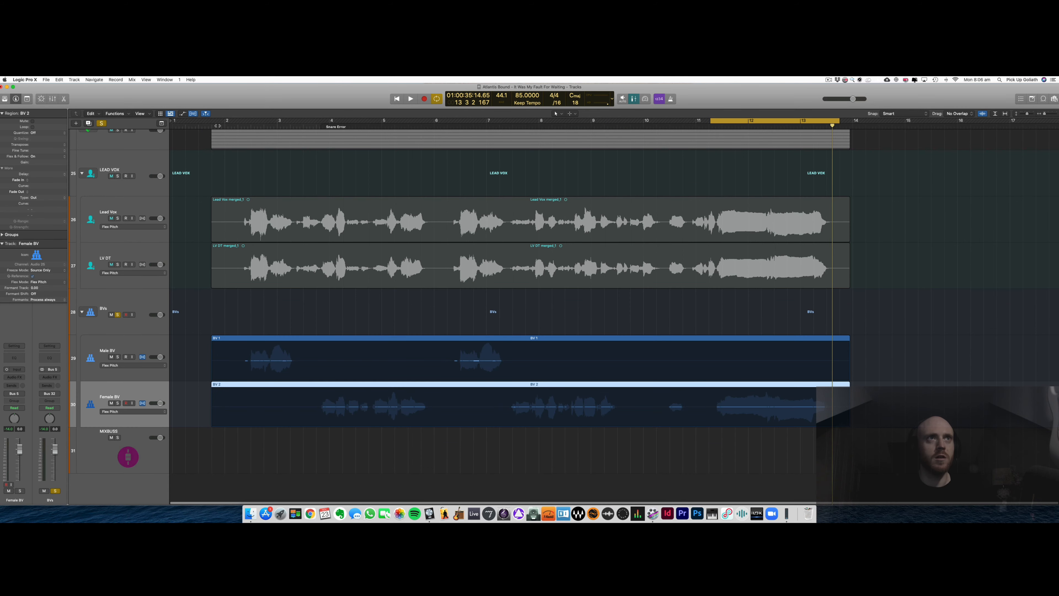
click(217, 123)
drag(206, 347, 224, 395)
key(super+t)
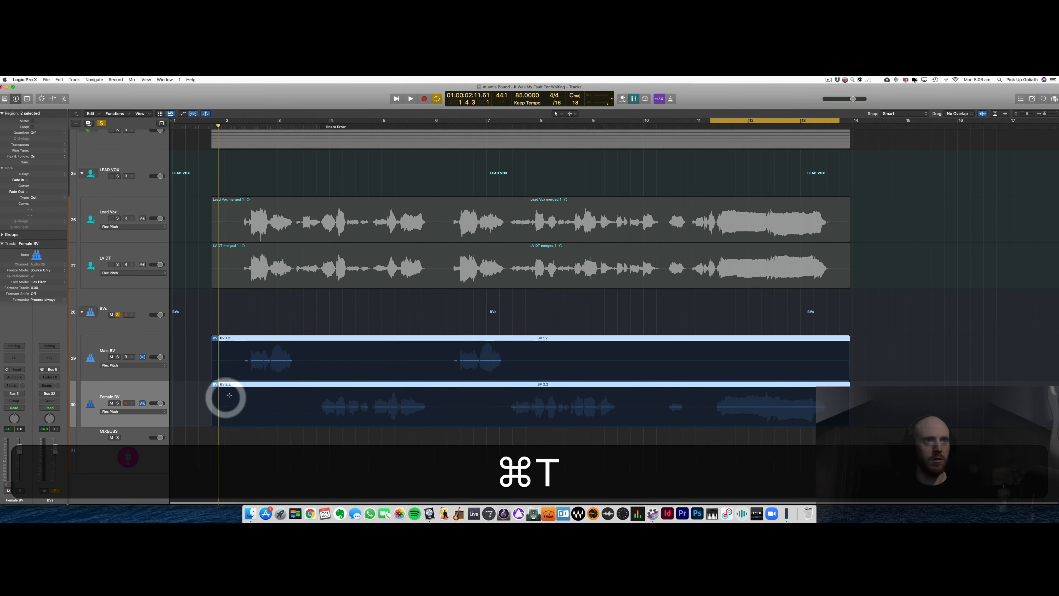
drag(202, 336, 250, 421)
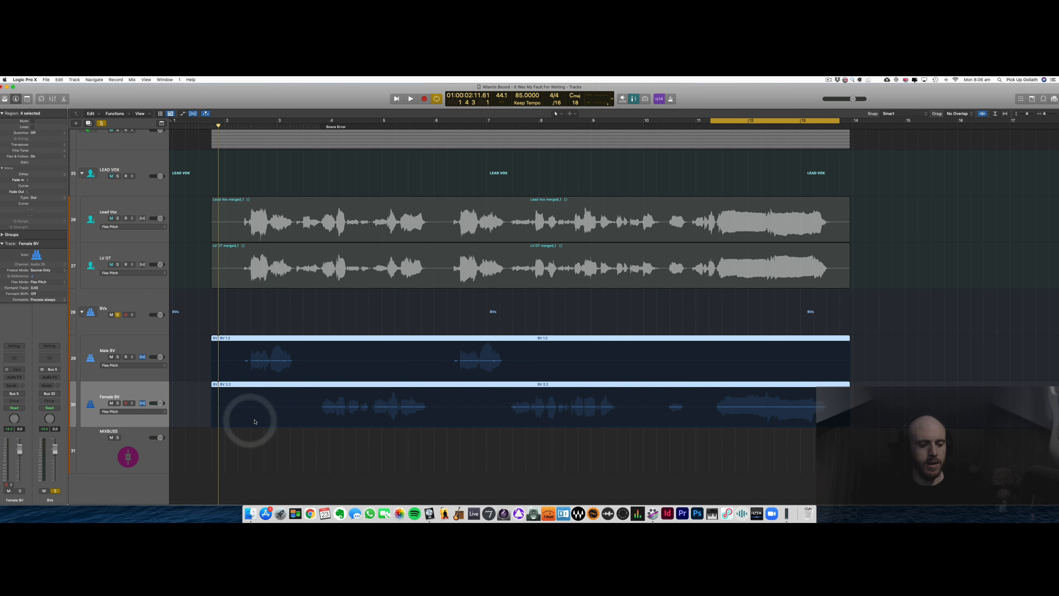
key(p)
key(p)
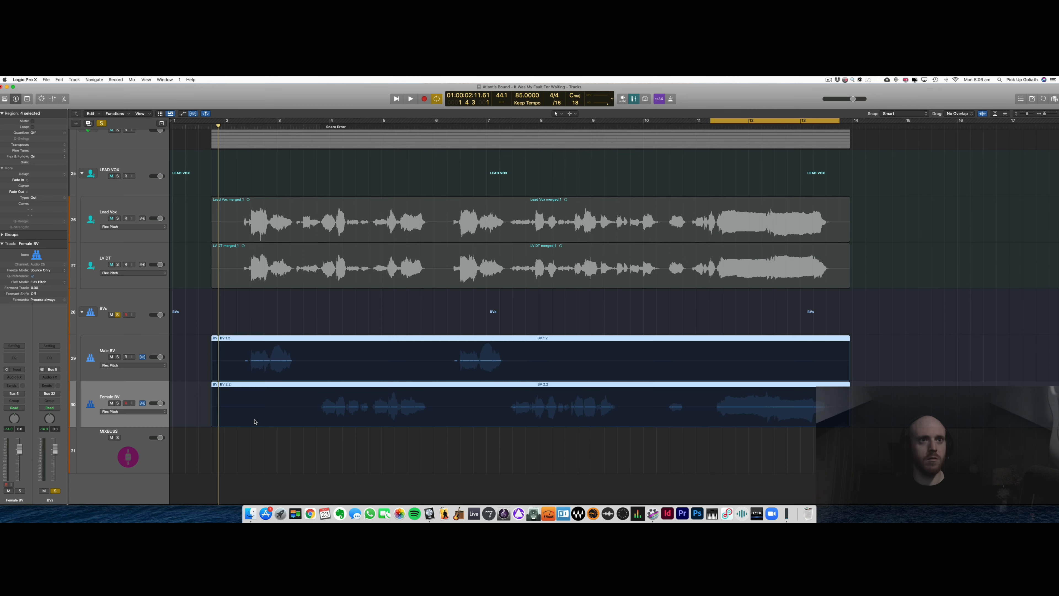
key(p)
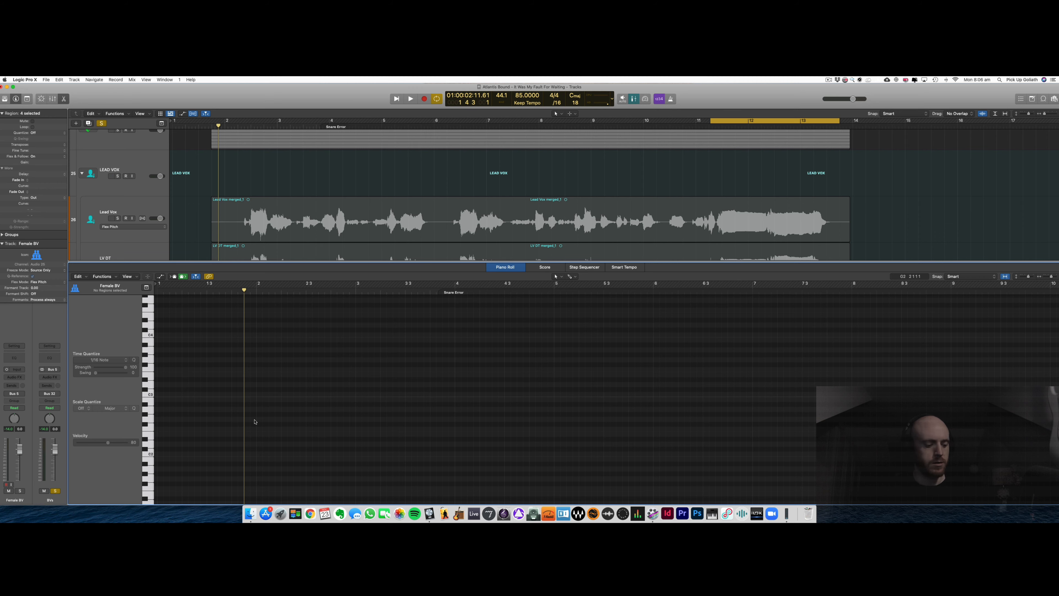
key(p)
- Merge the split Male BV and Female BV regions into one new audio region per track
drag(203, 351, 264, 411)
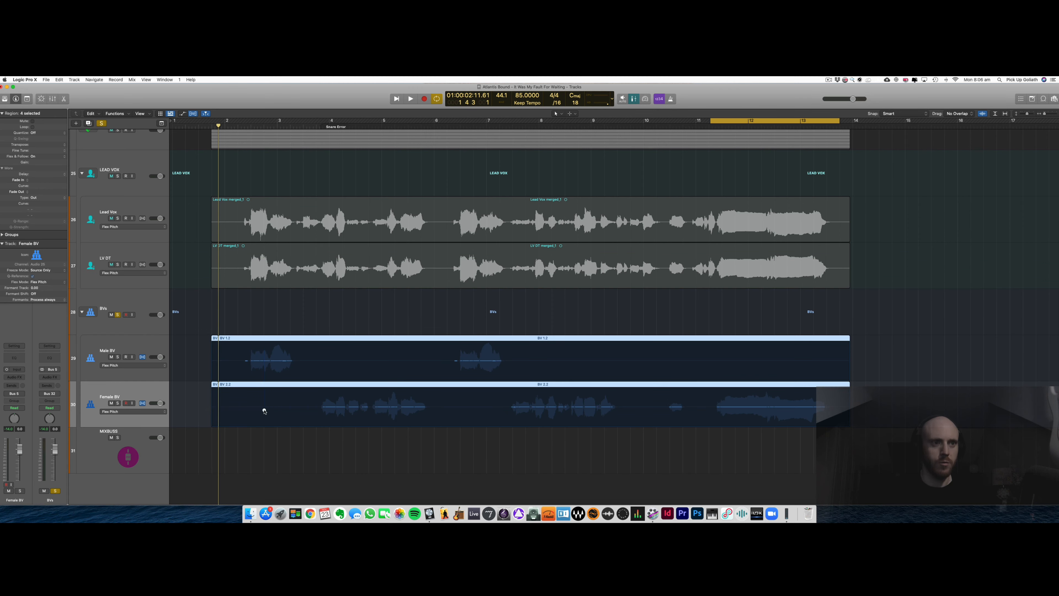
key(super+j)
key(Return)
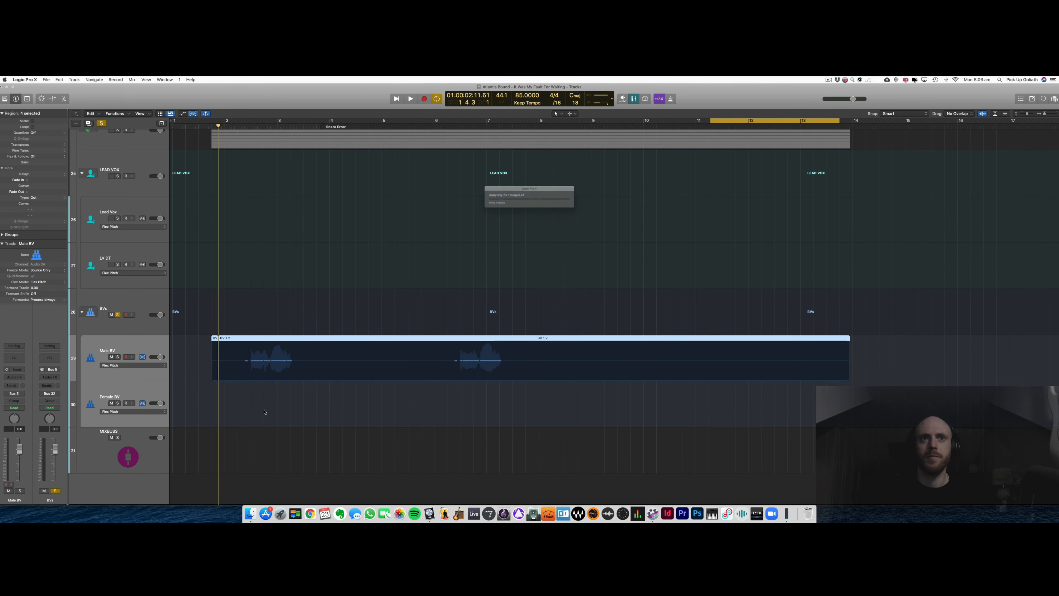
key(Return)
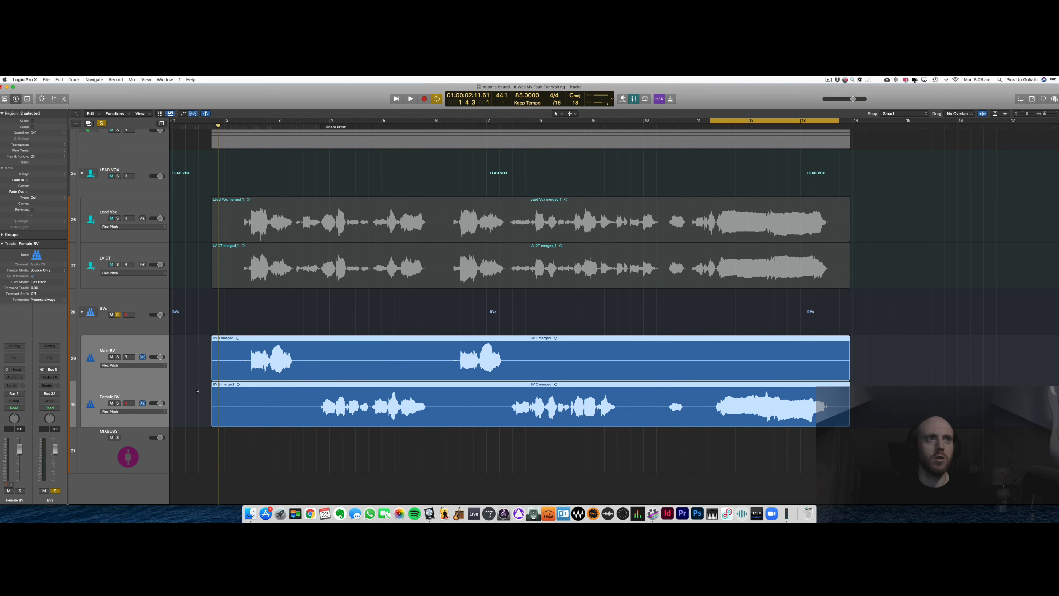
- Turn off Flex on the Male BV and Female BV tracks and unsolo the BVs stack
click(141, 357)
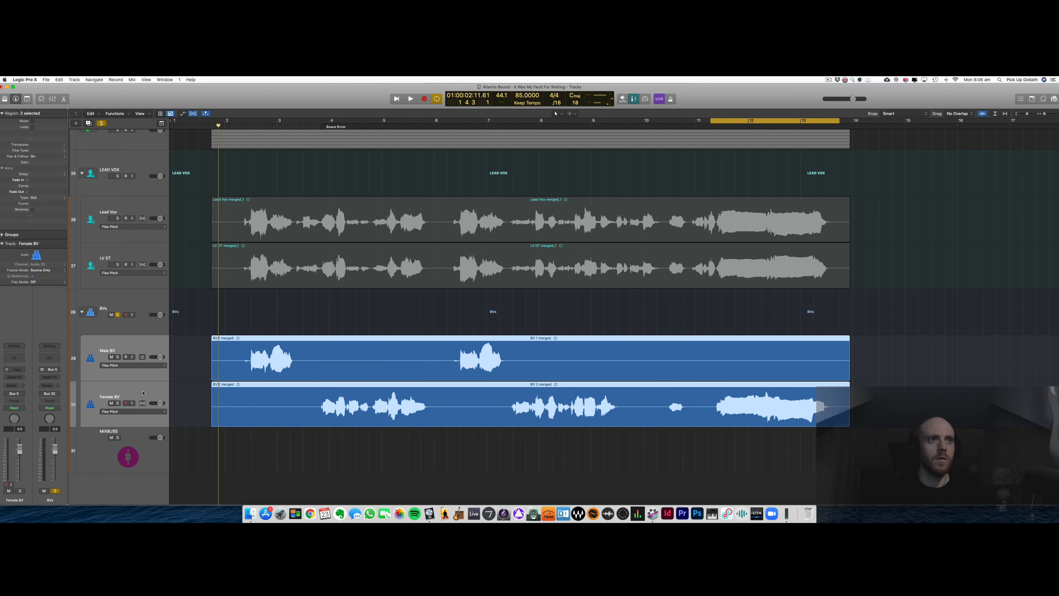
click(117, 315)
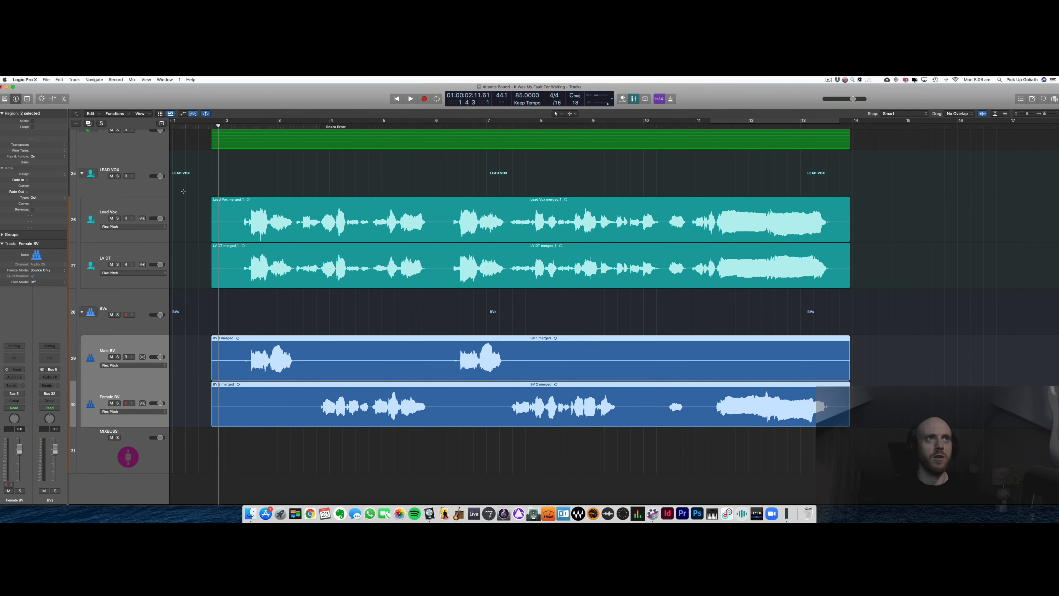
- Solo the LEAD VOX and BVs stacks and play all the tuned vocals through from bar 2
click(140, 171)
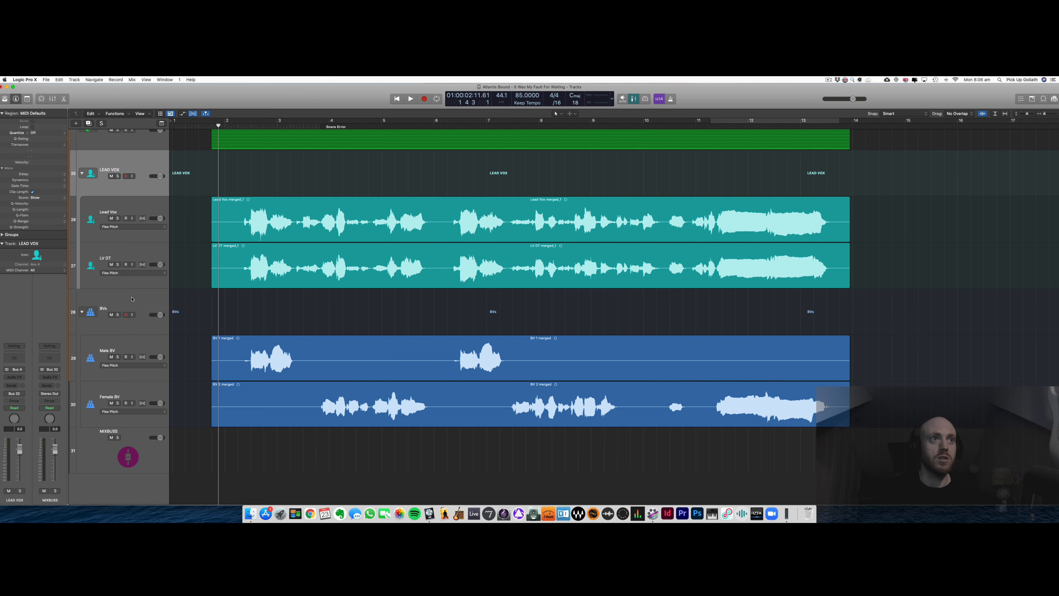
key(shift)
click(118, 176)
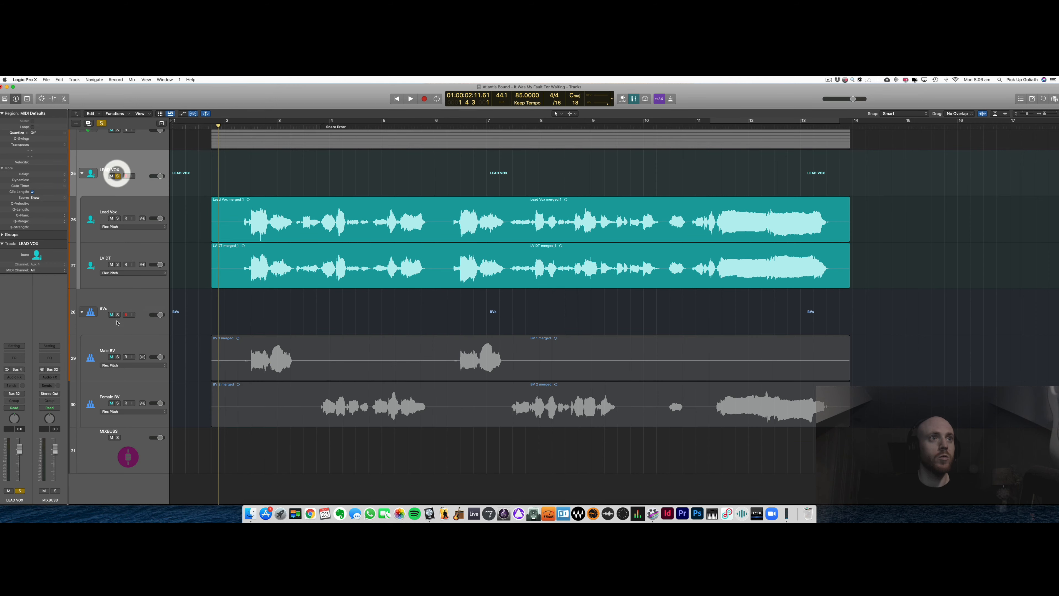
click(118, 315)
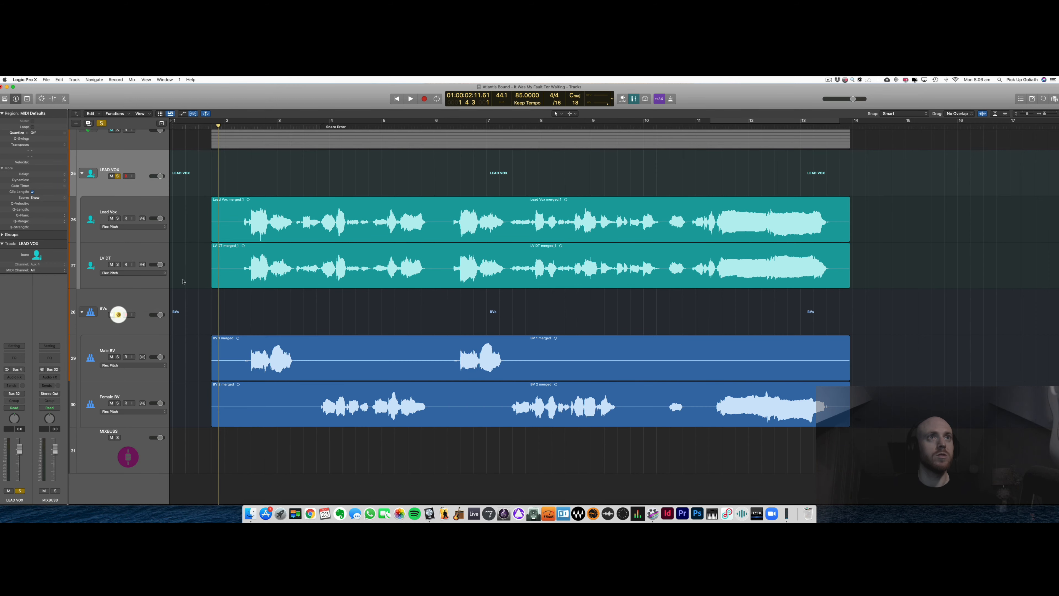
click(234, 126)
click(231, 126)
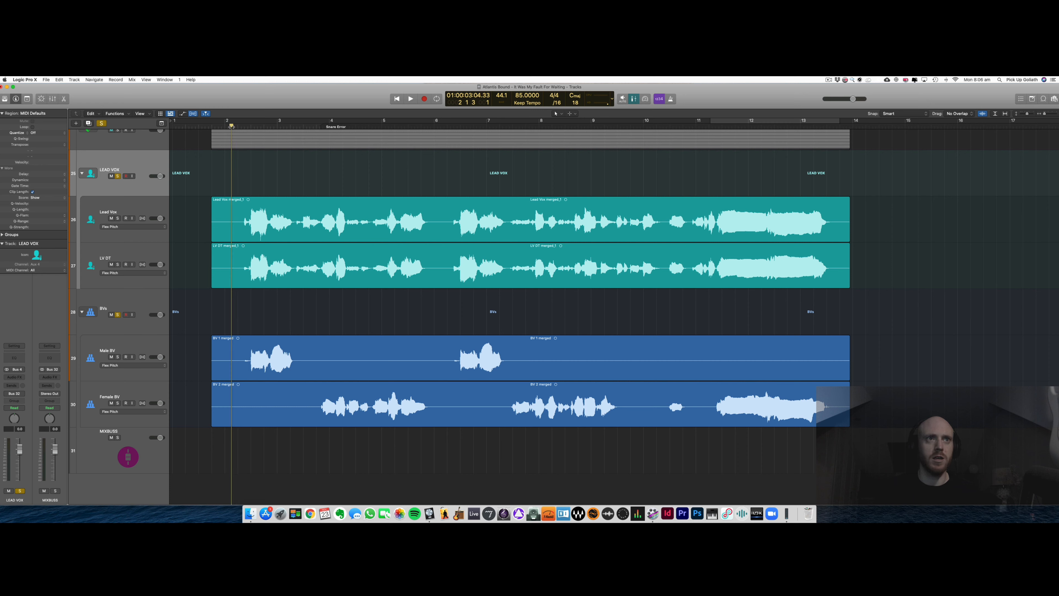
key(space)
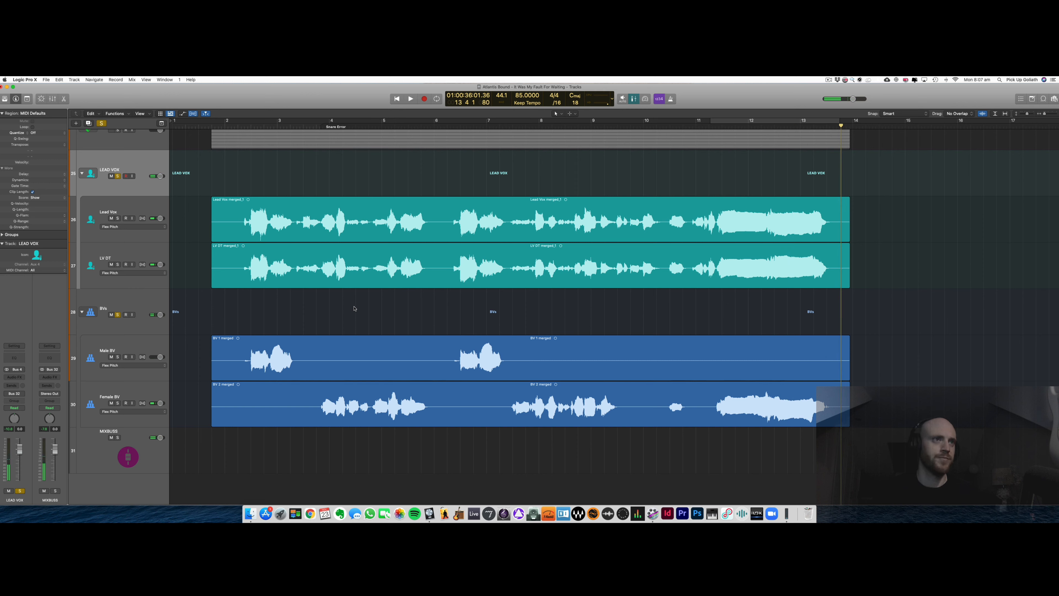
- Name all regions in the project by their tracks, and clear the selection
key(super+a)
right_click(370, 245)
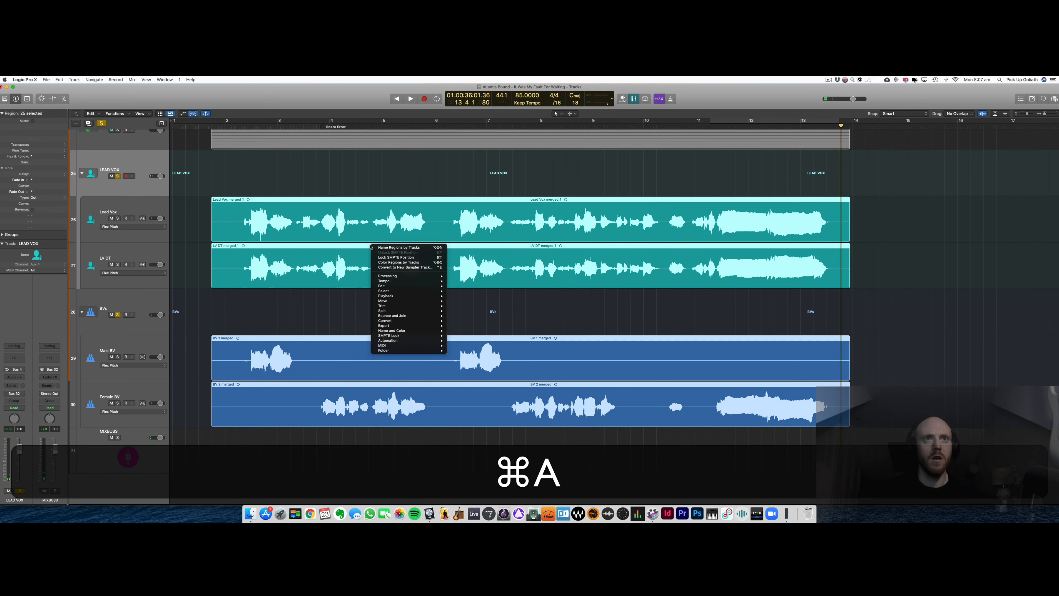
click(376, 248)
click(399, 304)
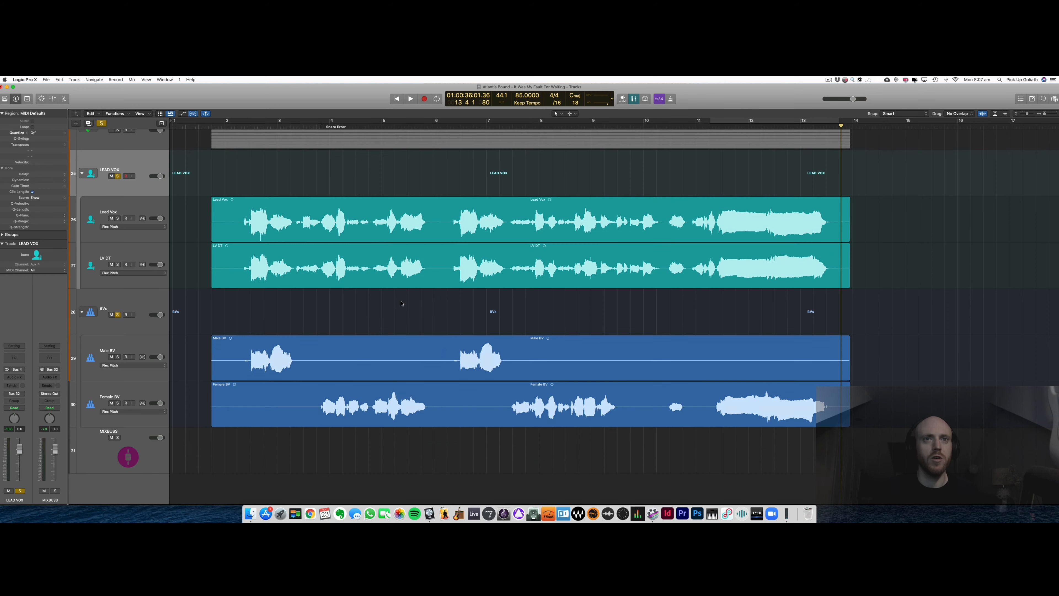